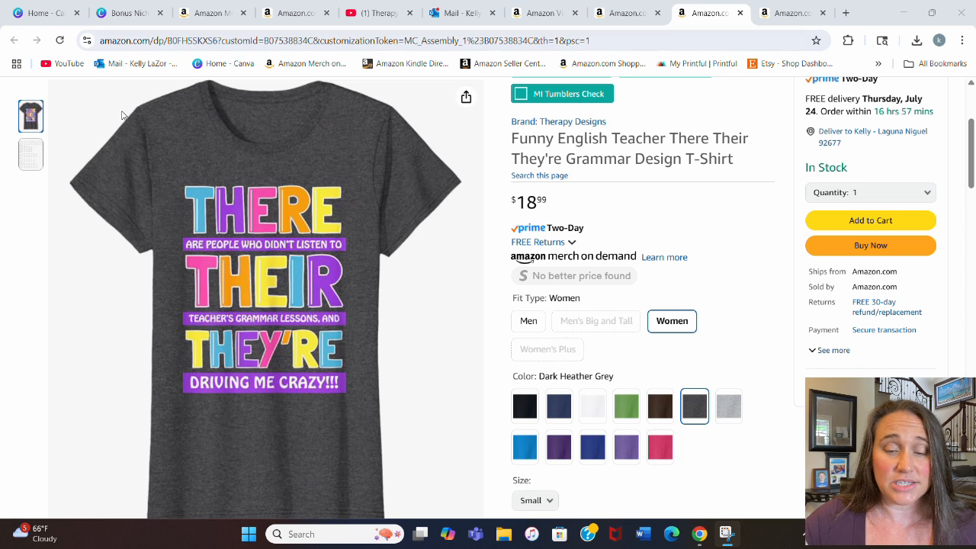
- Switch to the Canva home page and create a new custom-size design of 4500 × 5400 px
click(33, 8)
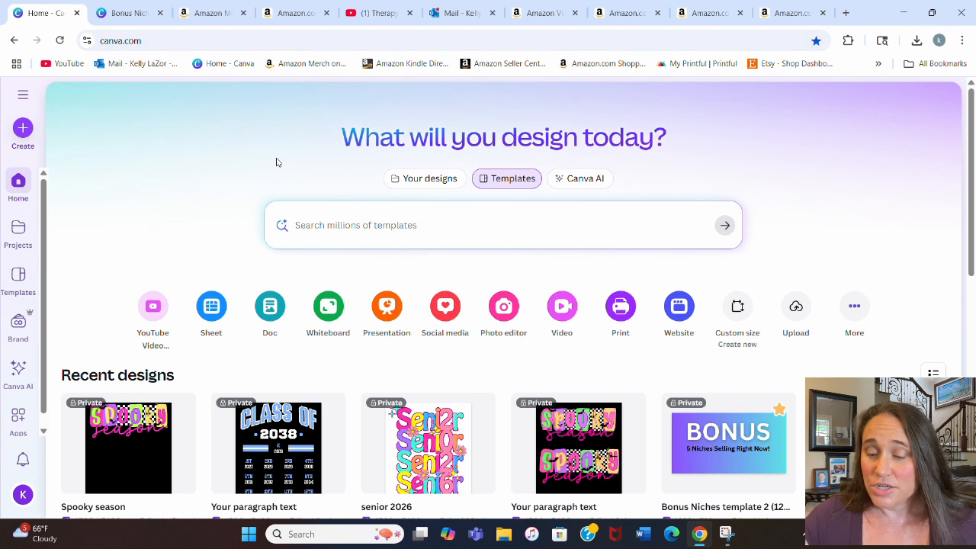
click(739, 307)
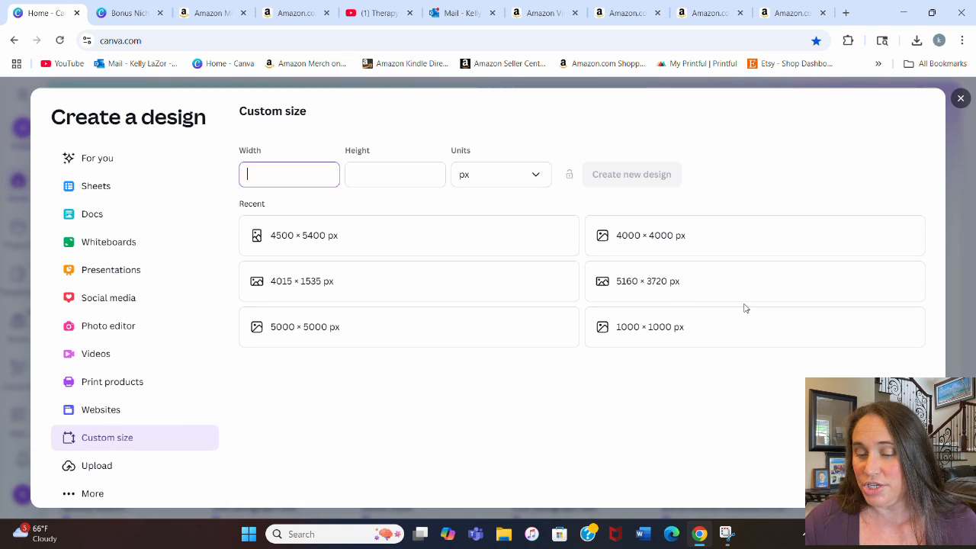
click(297, 235)
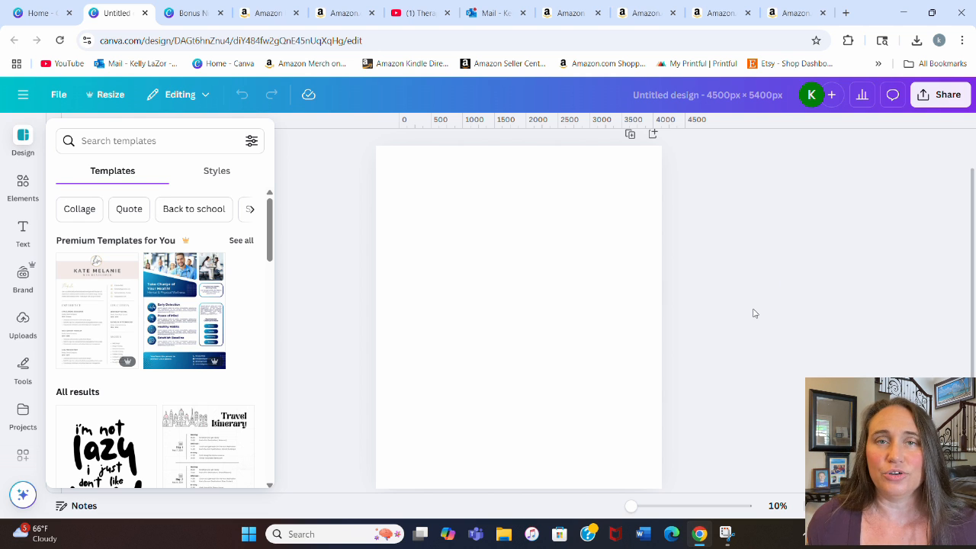
- Set the blank page's background color to solid black
click(578, 242)
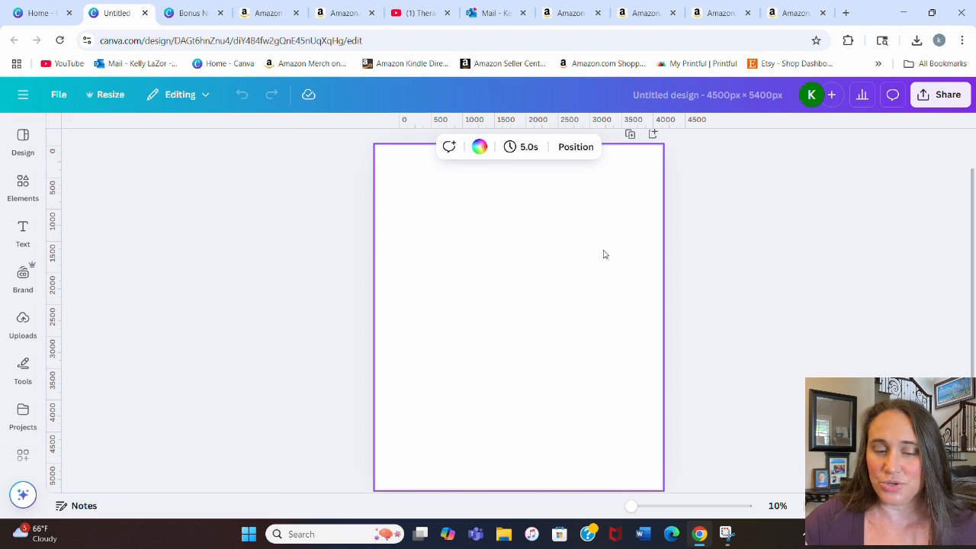
click(478, 146)
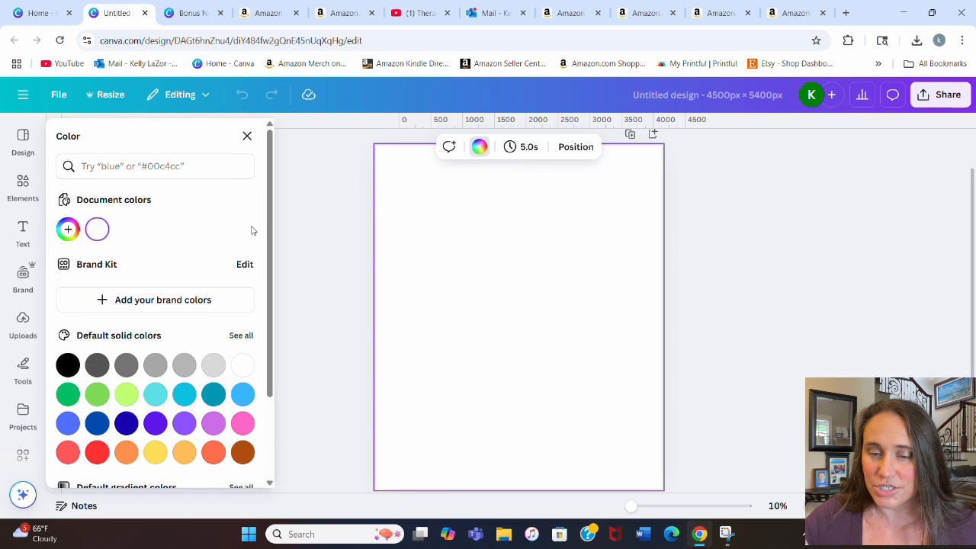
click(67, 365)
click(728, 281)
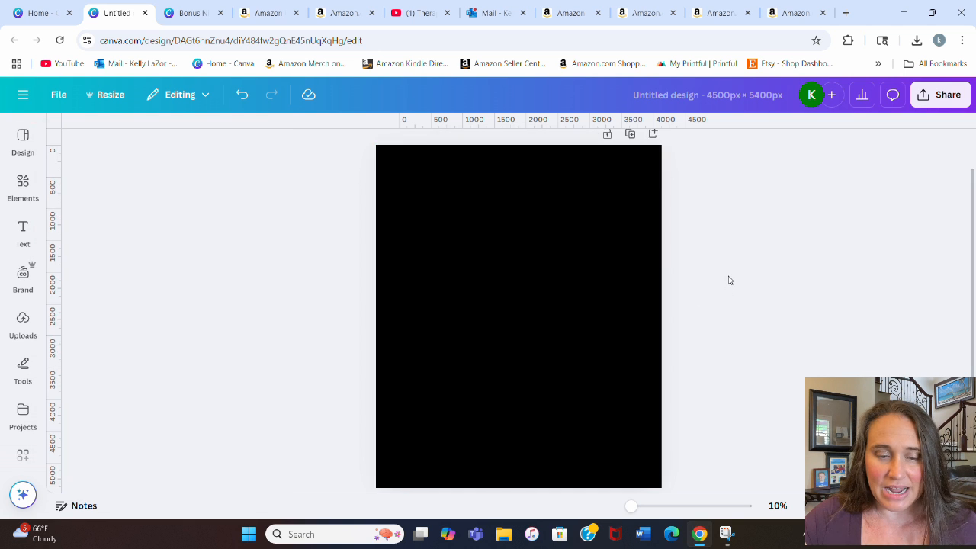
- Add a text box to the black page reading "THERE"
scroll(733, 276, down, 1)
scroll(749, 290, up, 2)
scroll(753, 282, down, 1)
scroll(743, 286, up, 1)
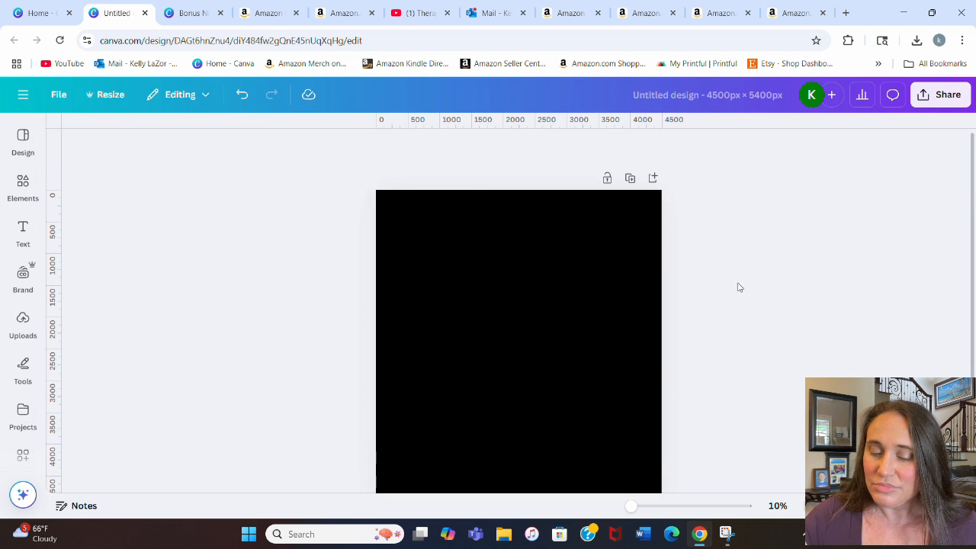
click(613, 328)
key(t)
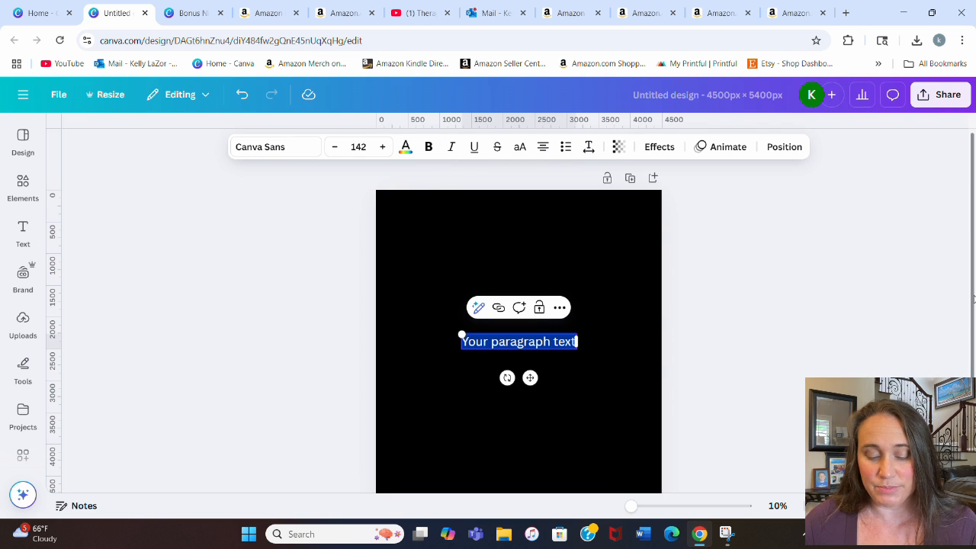
text(THERE)
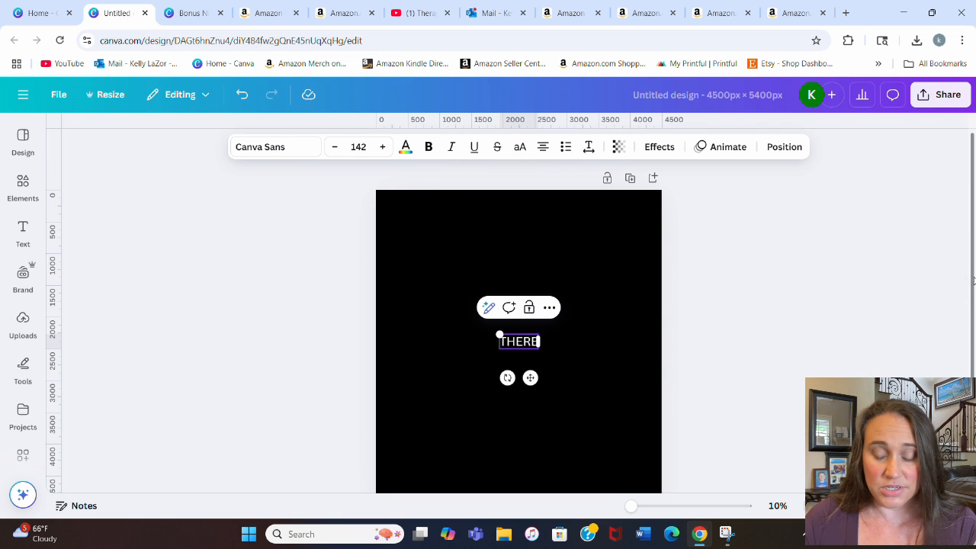
click(587, 248)
- Widen the THERE text box, enlarge it to about font size 608, and place it near the top of the page
drag(536, 341, 483, 222)
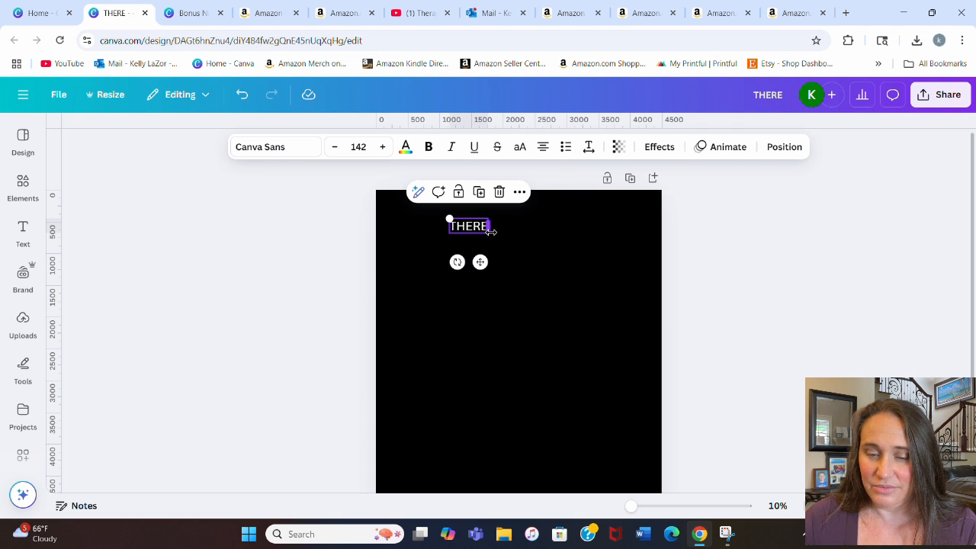
drag(491, 231, 505, 257)
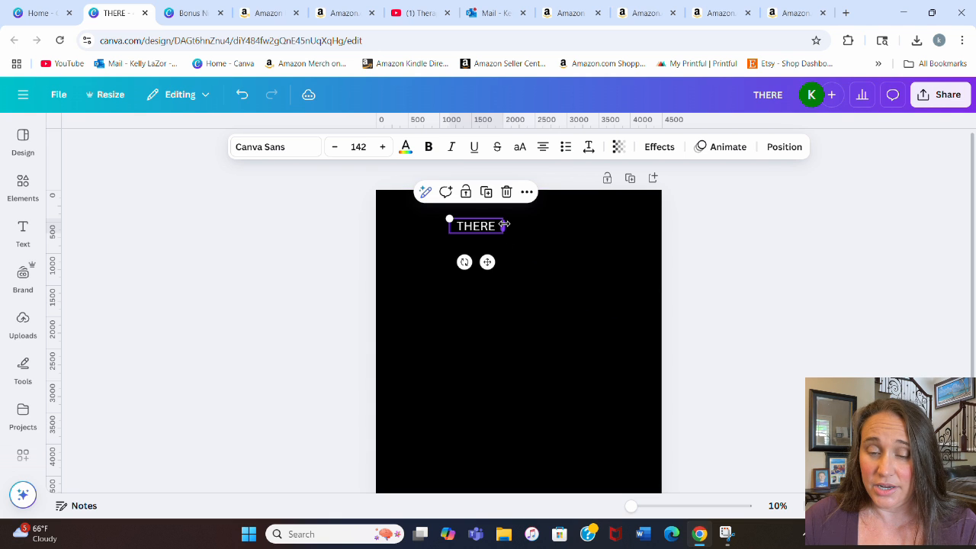
drag(505, 219, 678, 172)
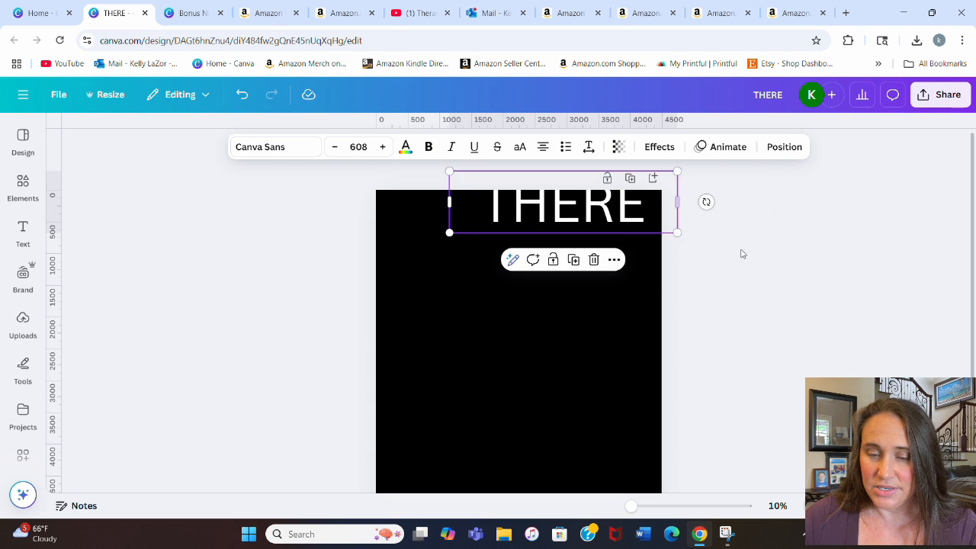
drag(591, 205, 548, 238)
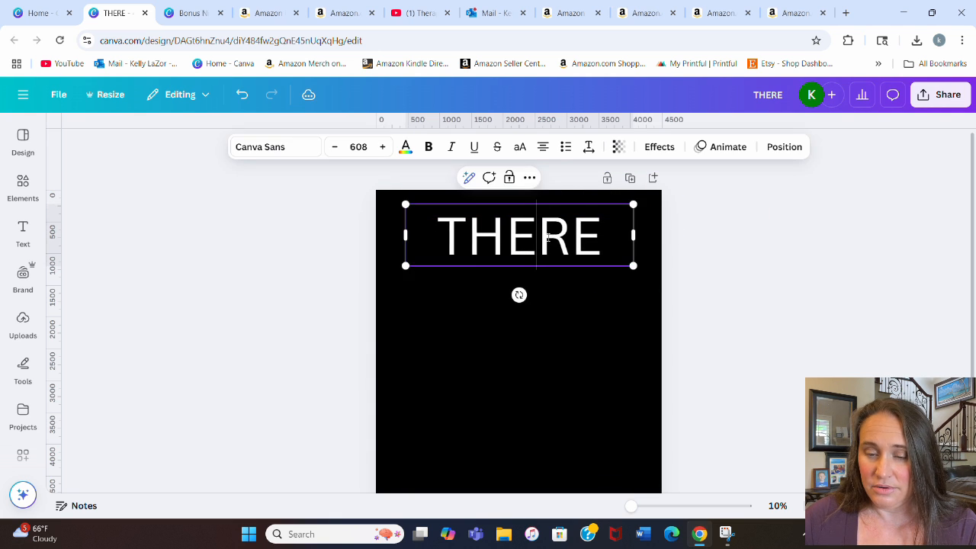
- Duplicate the THERE text twice so that three copies run down the page
key(ctrl+d)
click(898, 293)
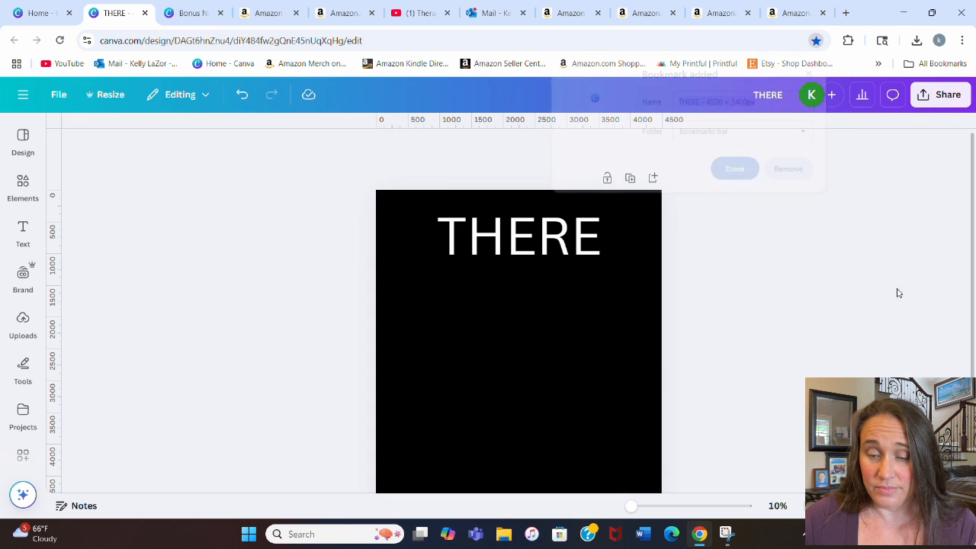
click(525, 243)
key(ctrl+d)
key(ctrl+d)
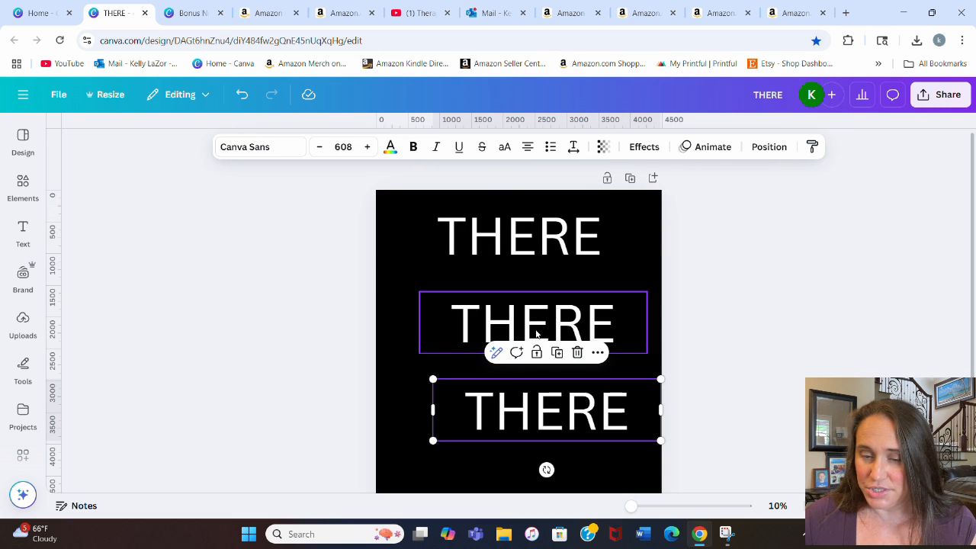
- Change the middle copy of THERE to read "THEIR"
click(552, 330)
click(568, 322)
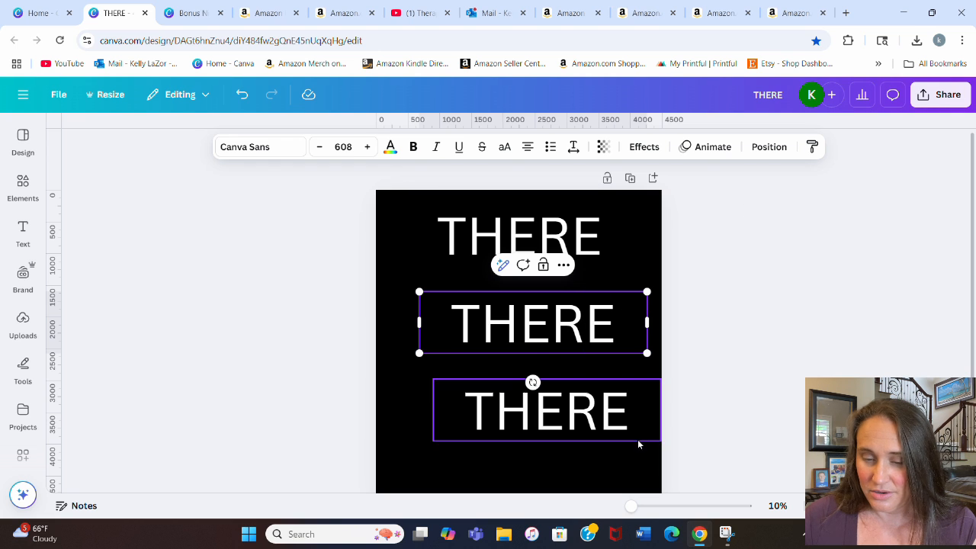
click(618, 320)
drag(618, 320, 541, 337)
text(IR)
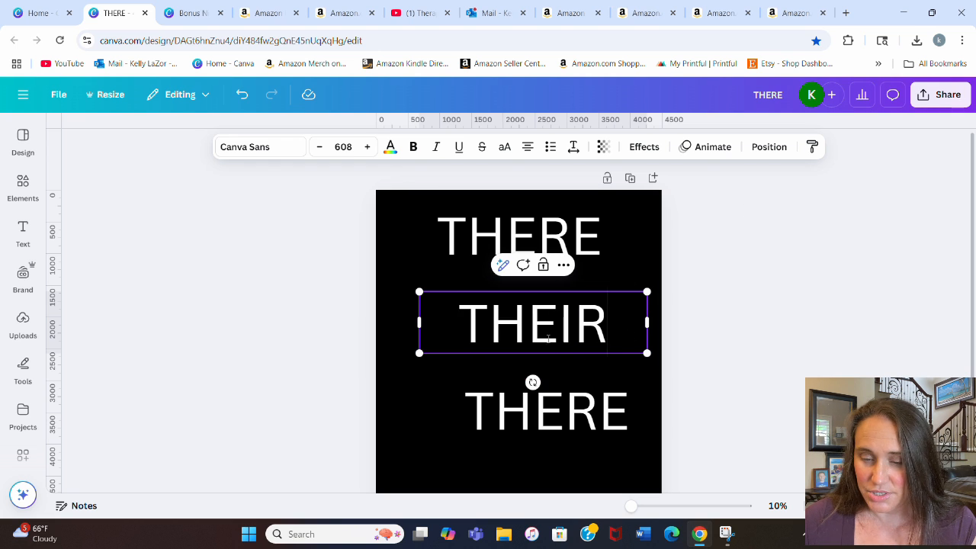
- Change the lowest copy of THERE to read "THEY'RE"
click(521, 410)
double_click(521, 410)
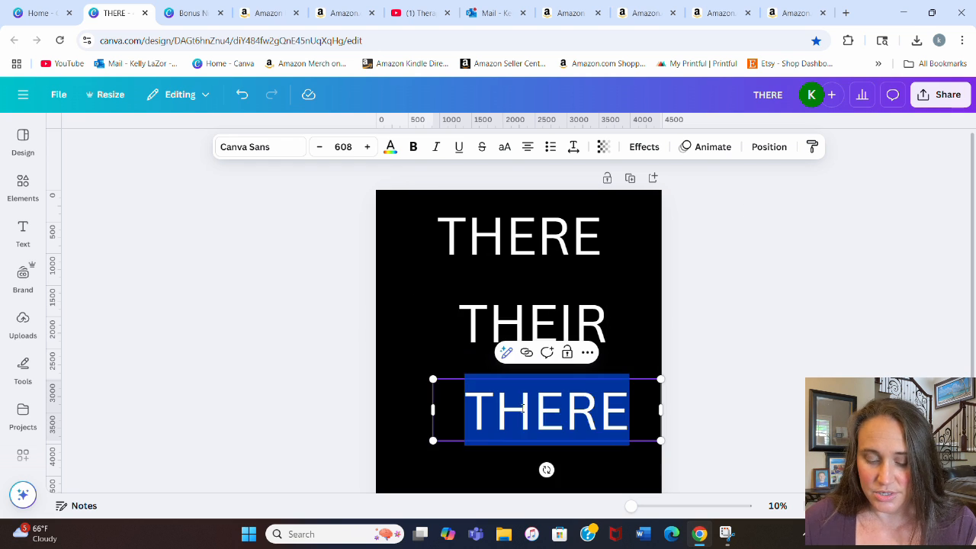
click(564, 404)
drag(565, 404, 627, 404)
text(Y'RE)
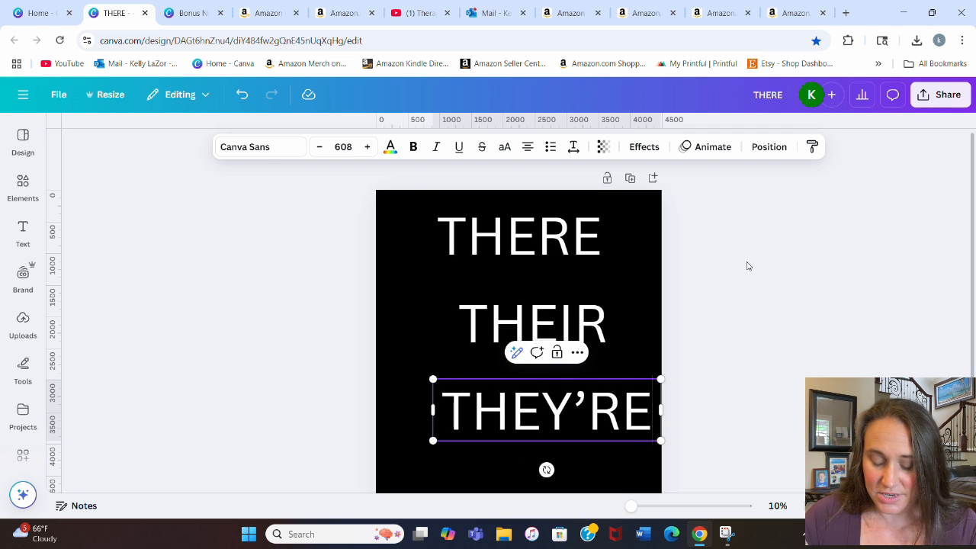
- Reposition the three large words so they line up down the page, with room for a smaller line beneath each
click(737, 297)
scroll(736, 297, down, 2)
drag(542, 308, 514, 346)
drag(553, 250, 531, 258)
click(665, 257)
scroll(620, 252, up, 2)
drag(620, 252, 600, 247)
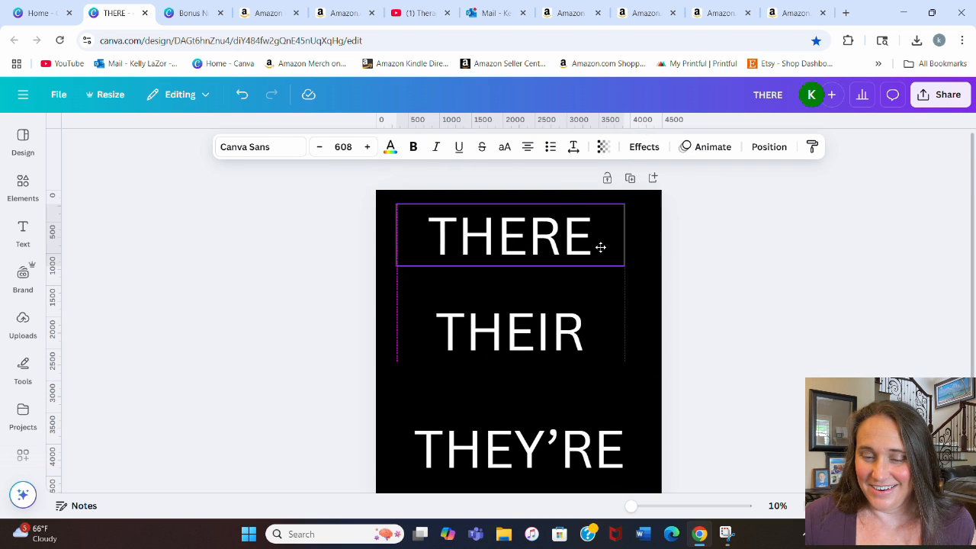
click(687, 289)
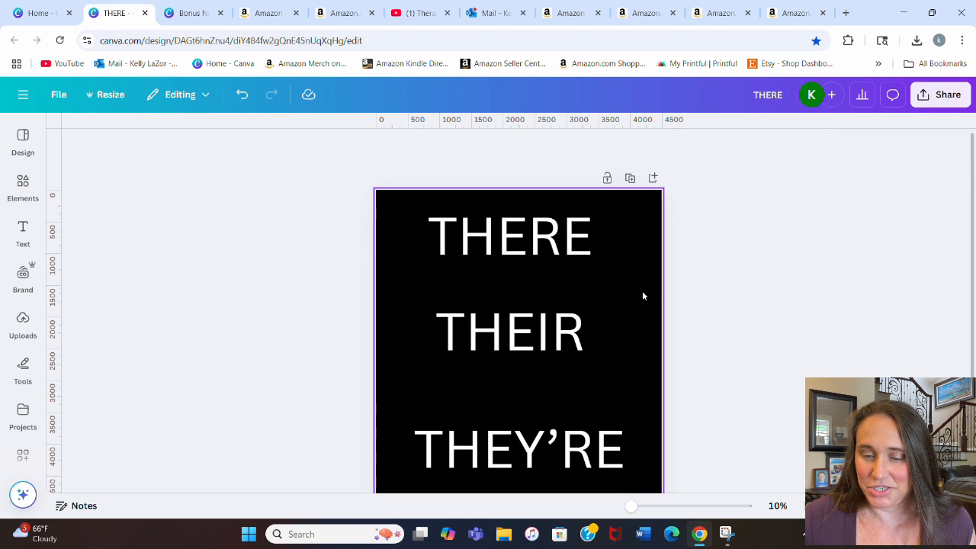
- Add a new text box reading "ARE PEOPLE WHO DIDN'T LISTEN TO"
key(t)
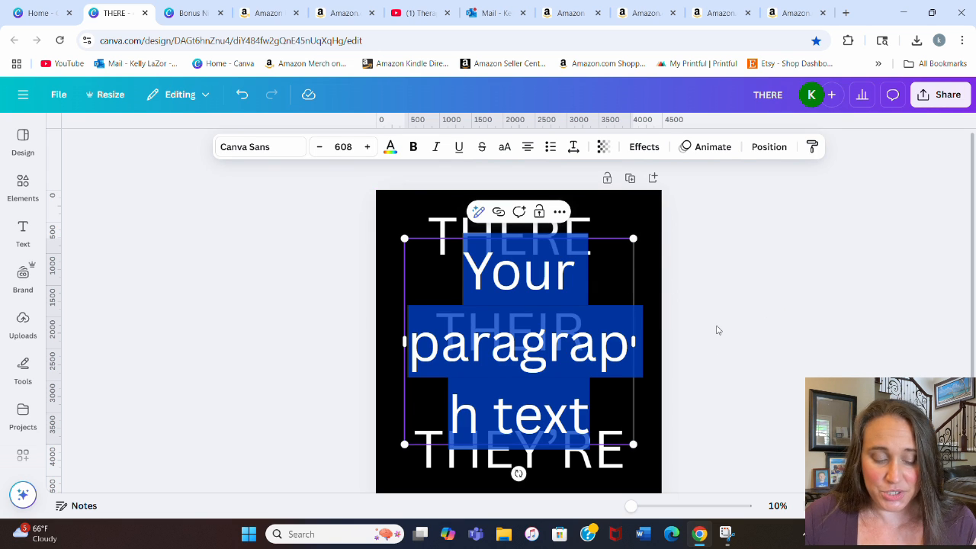
text(ARE)
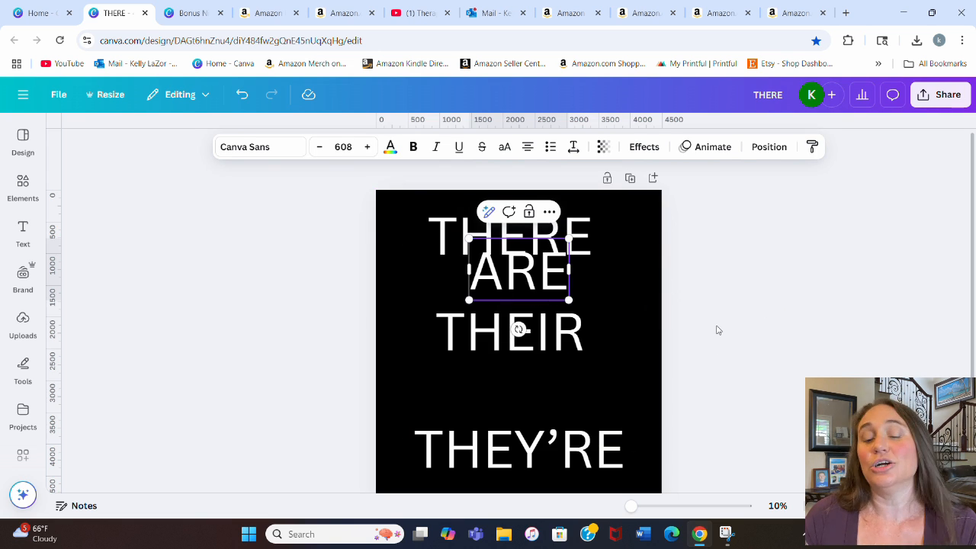
text( PEOPLE W)
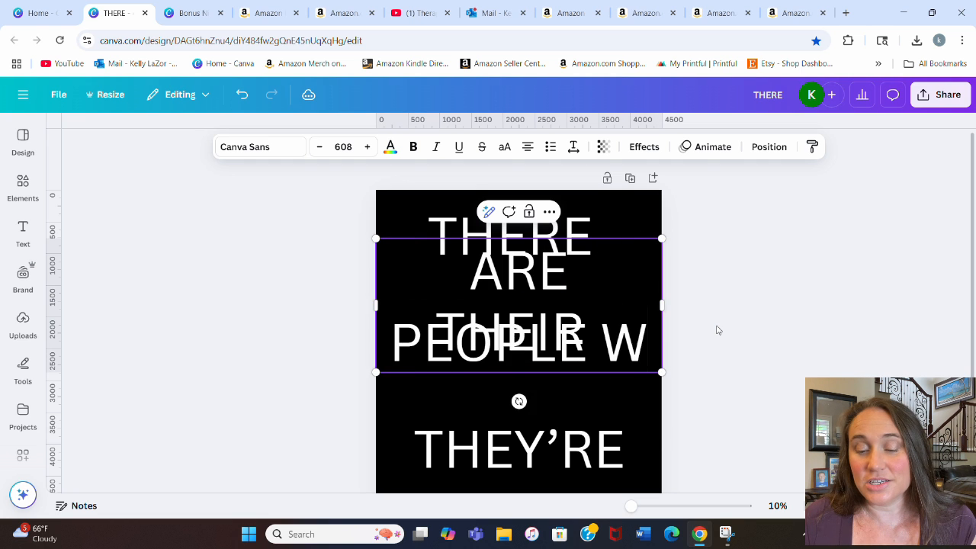
text(HO DIDN'T TH)
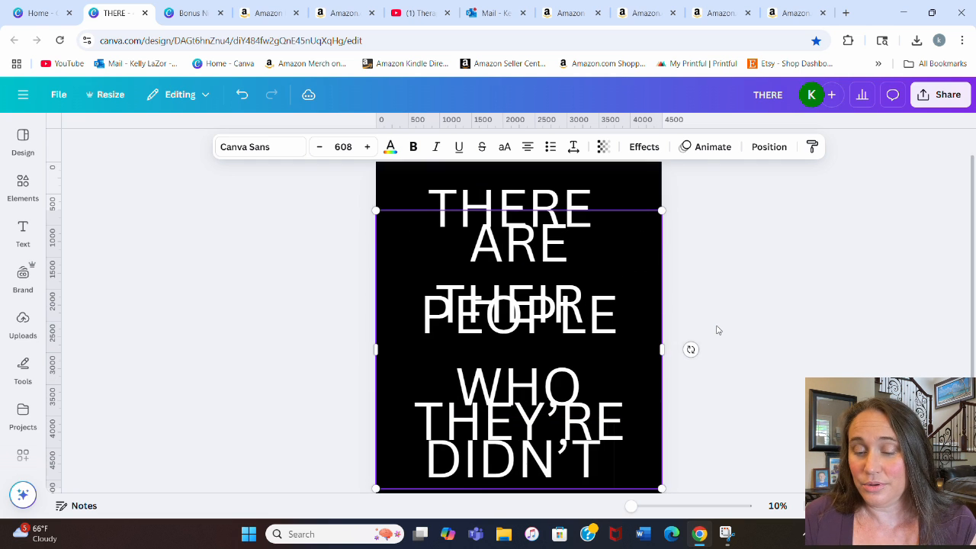
key(BackSpace)
key(BackSpace)
text(LISTEN)
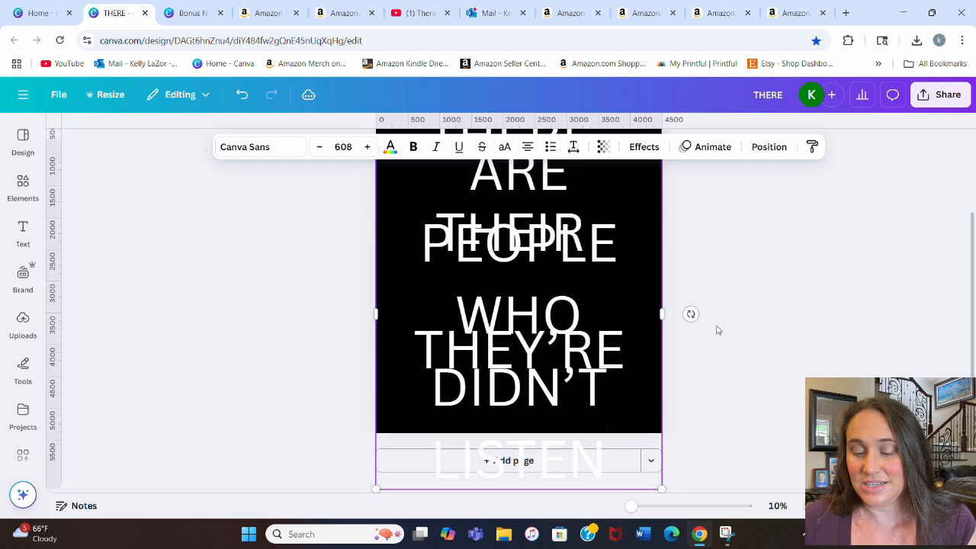
text( TO)
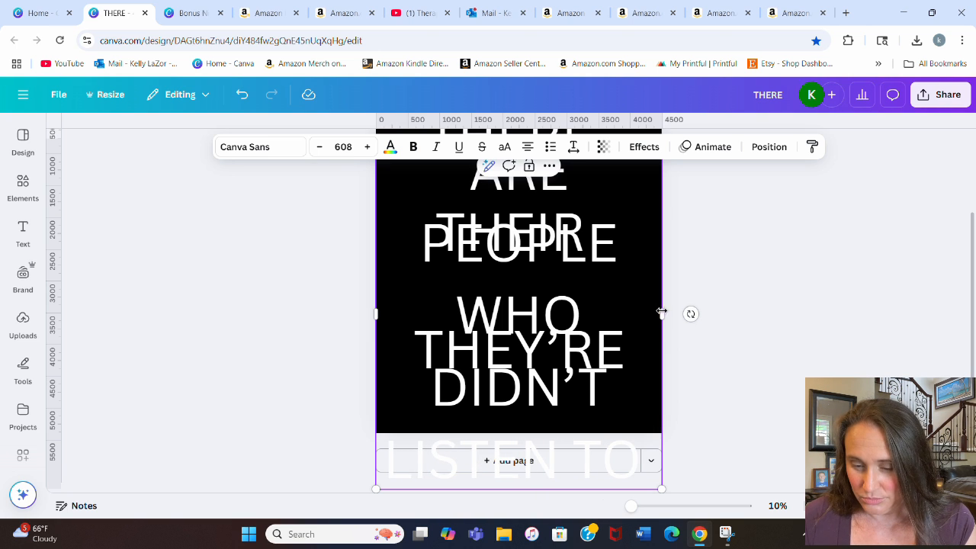
- Shrink the new phrase to about font size 137, widen its box to fit one line, and place it directly beneath THERE
drag(664, 310, 800, 315)
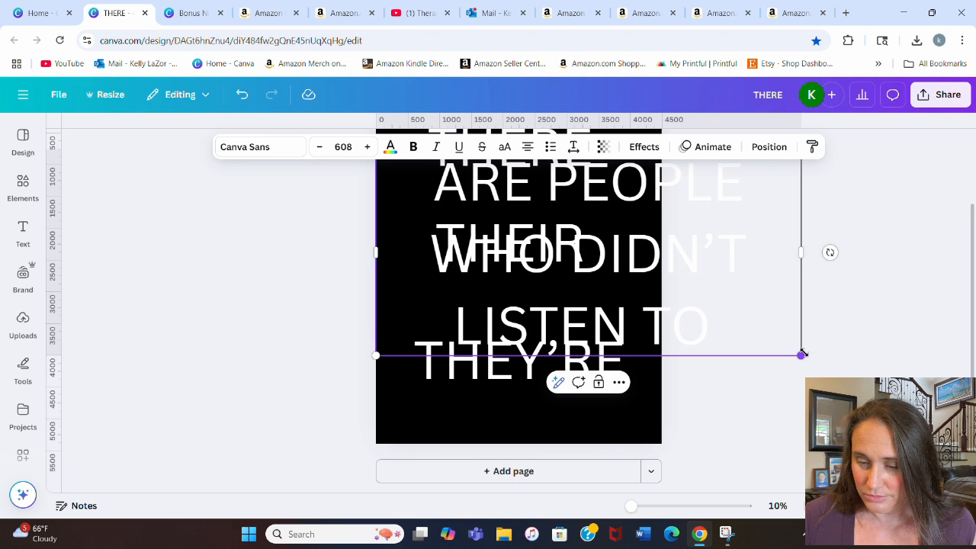
drag(804, 351, 471, 196)
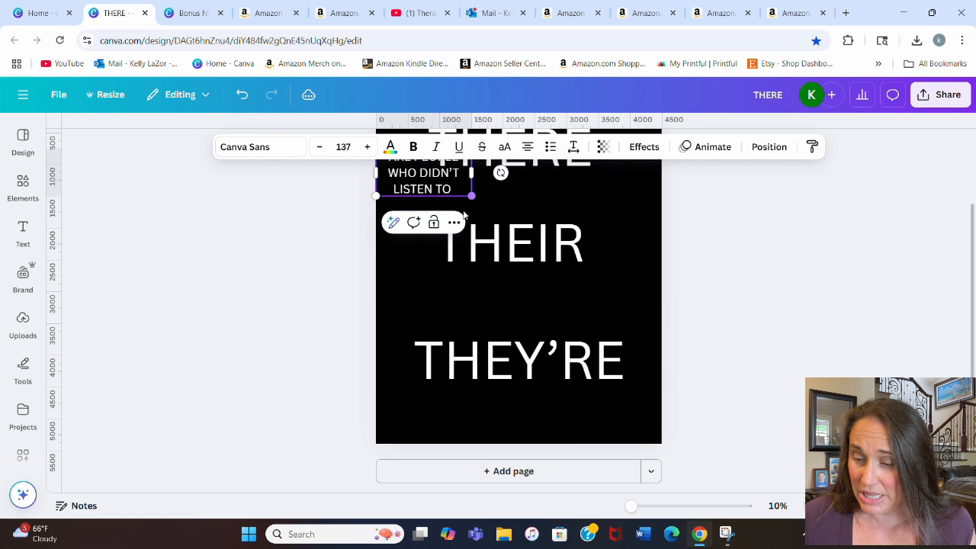
scroll(422, 285, up, 1)
drag(475, 237, 621, 241)
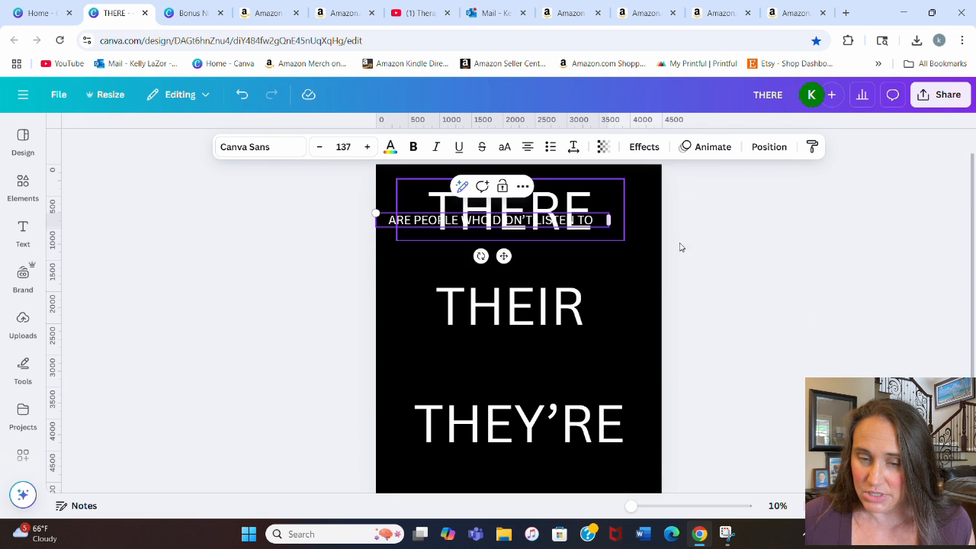
click(614, 214)
drag(469, 219, 492, 246)
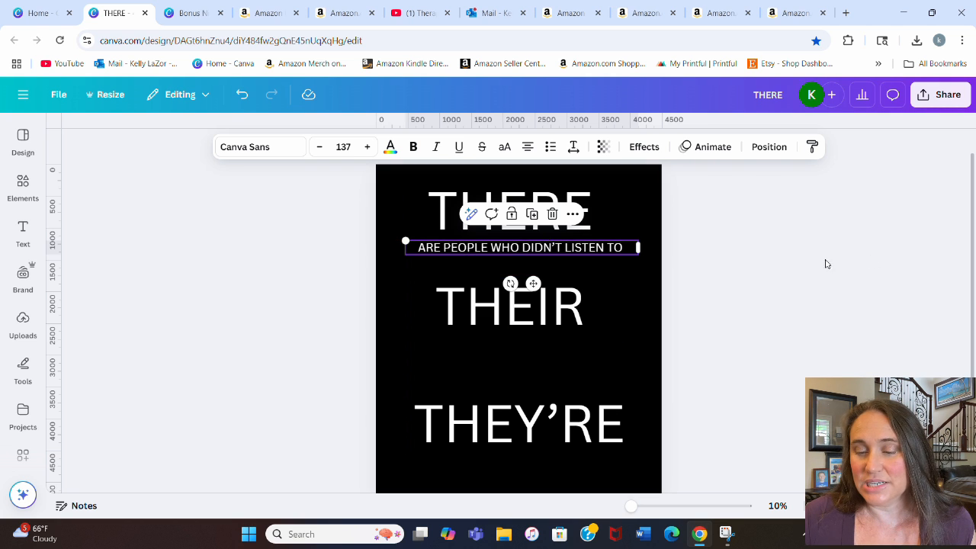
click(825, 265)
- Duplicate the small phrase beneath THERE, place the copy beneath THEIR, and change its text to "TEACHER'S GRAMMAR LESSONS, AND"
click(514, 249)
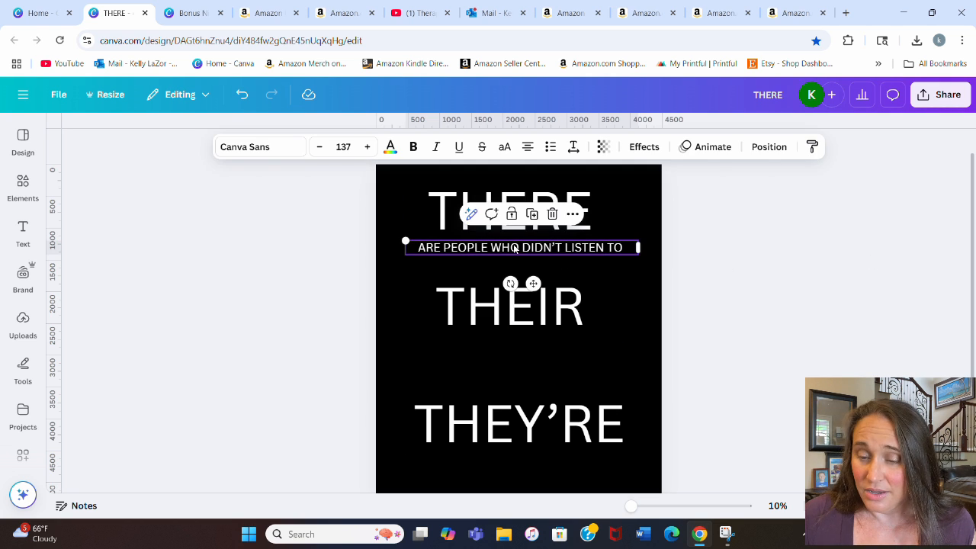
drag(516, 249, 516, 343)
double_click(519, 342)
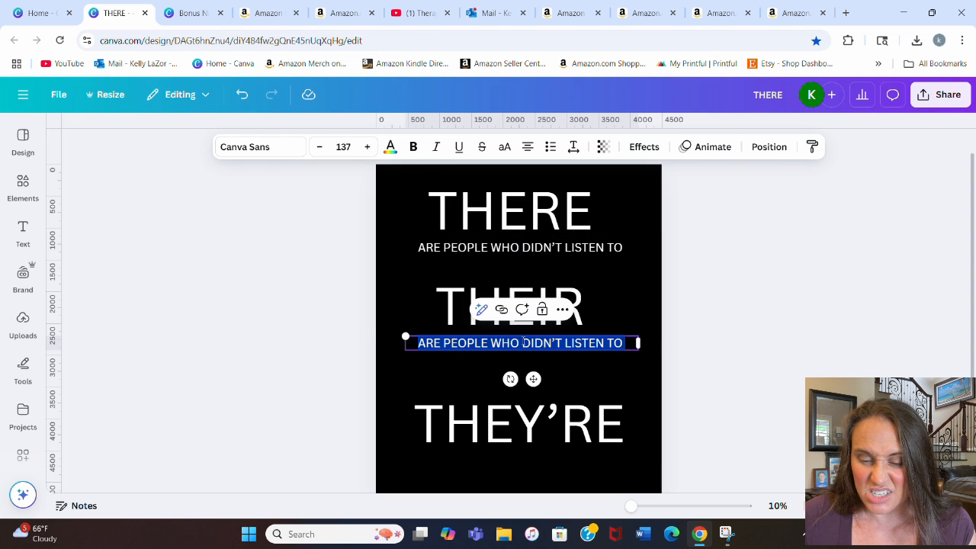
text(TEACHER'S)
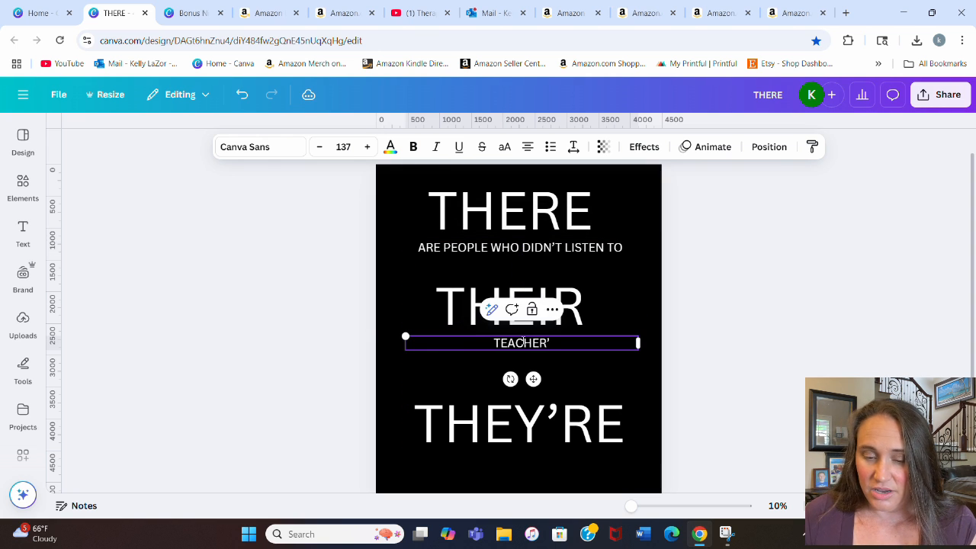
text( GRAMMAR)
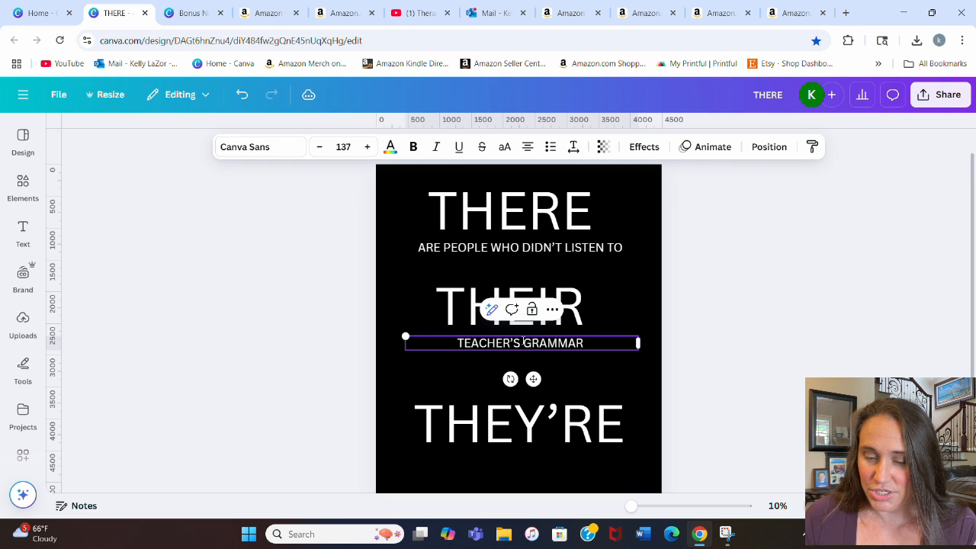
text( LESSONS)
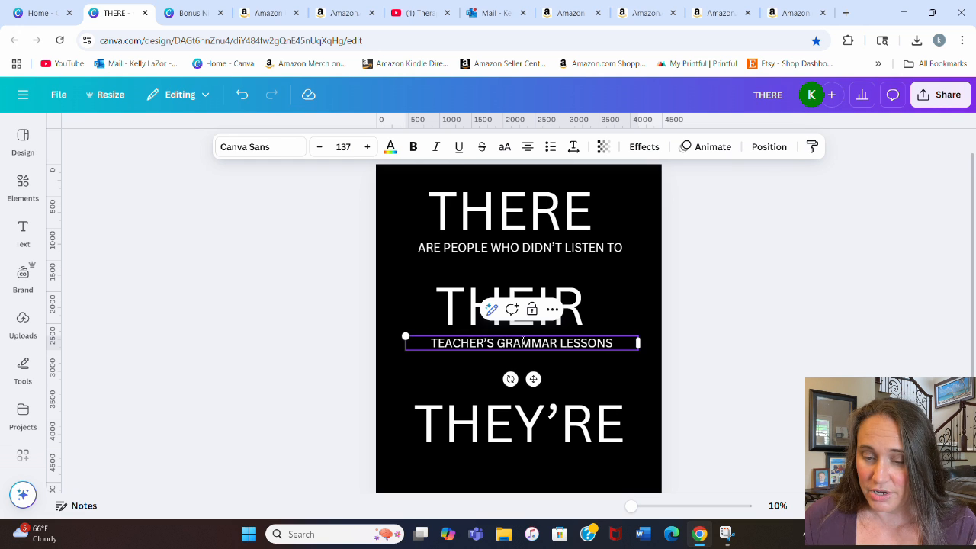
text(, AND)
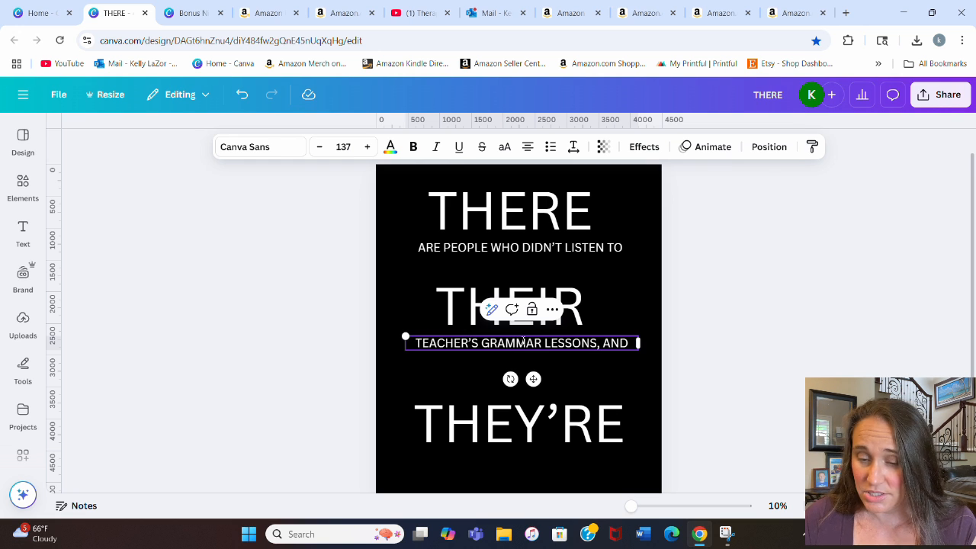
scroll(731, 270, down, 1)
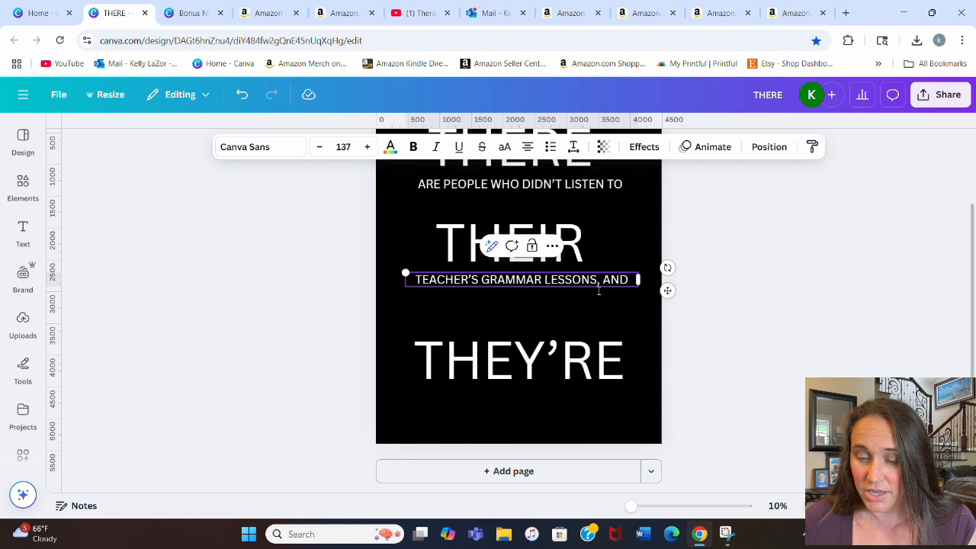
click(725, 288)
- Duplicate the small line beneath THEIR, place the copy beneath THEY'RE, and change its text to "DRIVING ME NUTS!!!"
click(578, 280)
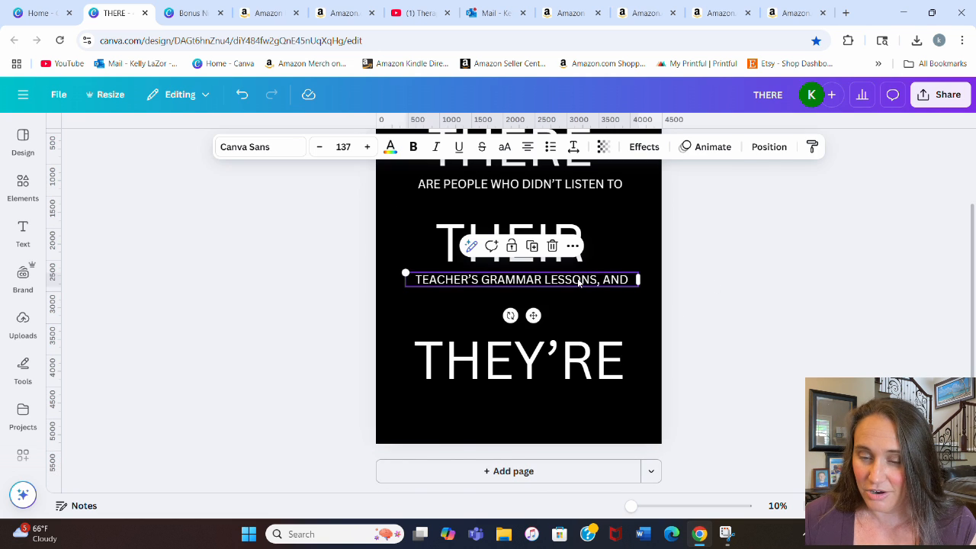
key(ctrl+b)
drag(577, 281, 562, 396)
double_click(562, 397)
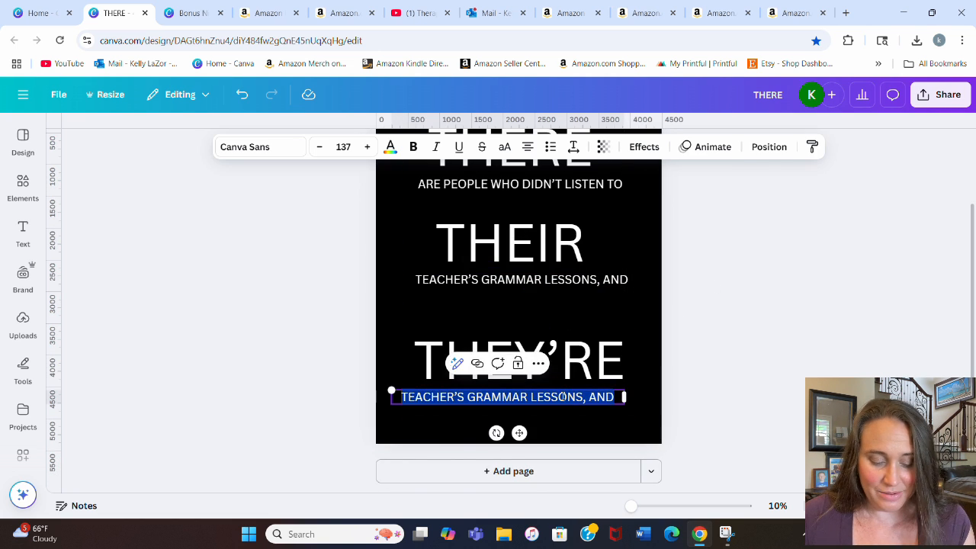
text(DRIVING ME NUTS)
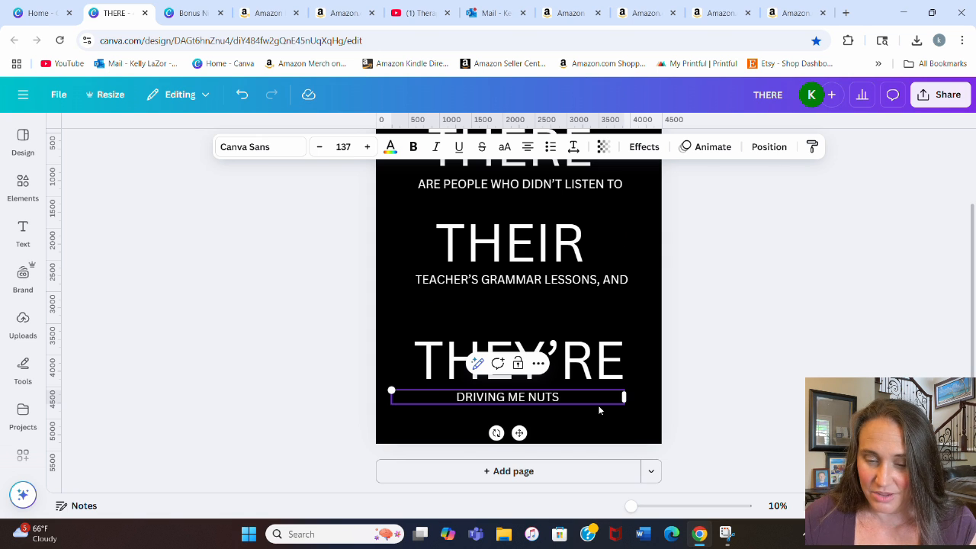
text(!!!)
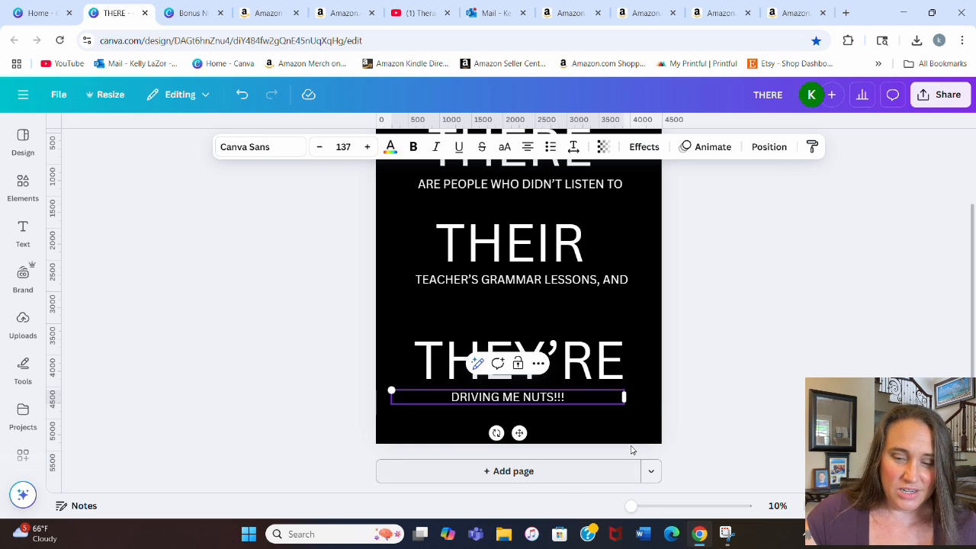
click(712, 393)
- Replace the word NUTS with "CRAZY" in the small line beneath THEY'RE
click(558, 403)
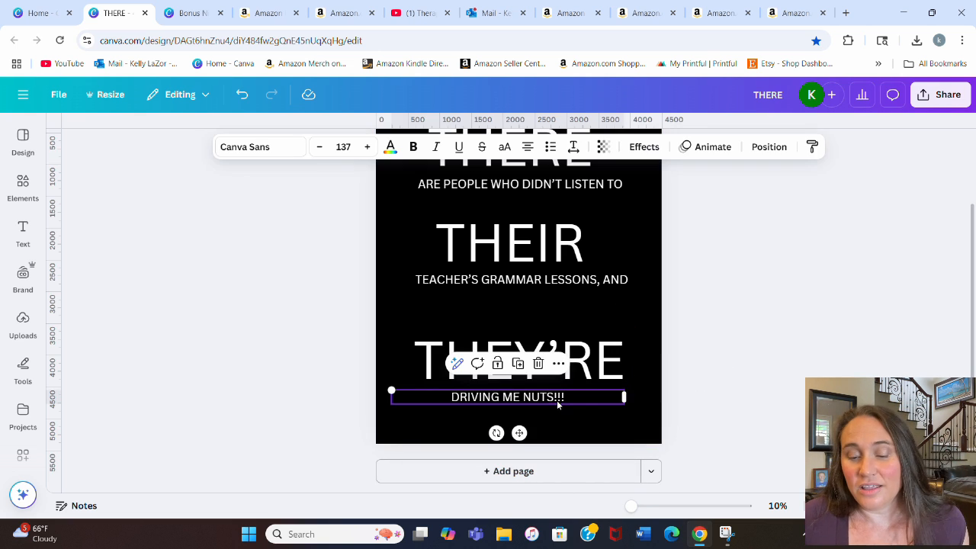
click(555, 400)
drag(555, 397, 523, 398)
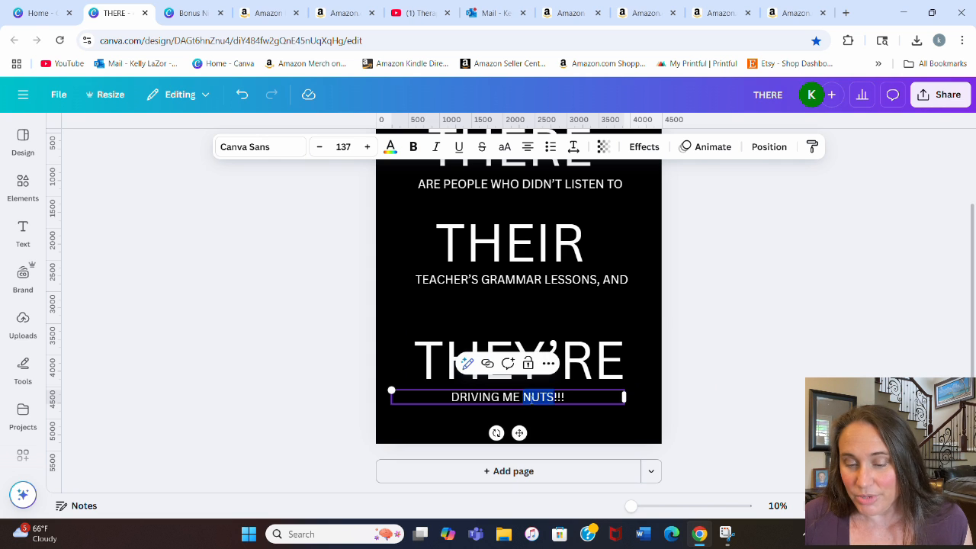
text(CRAZY)
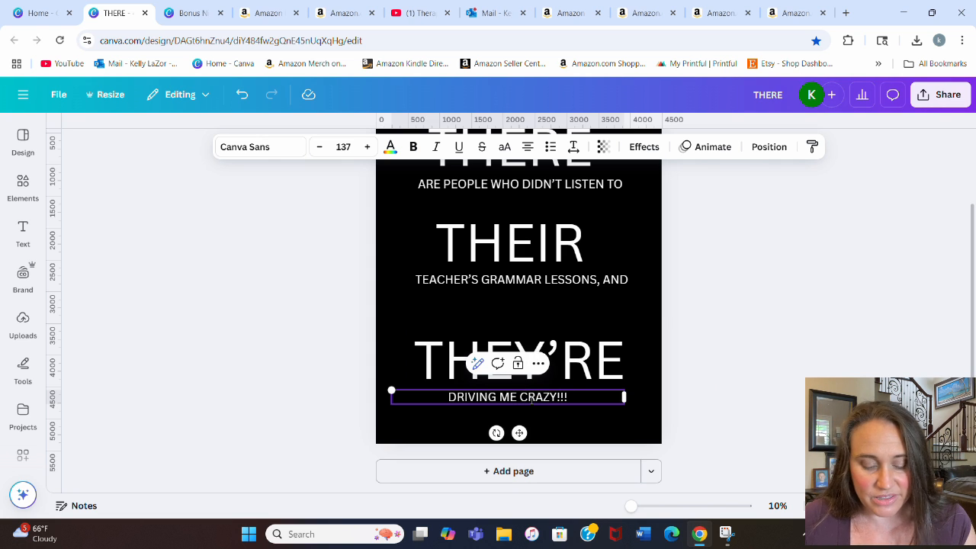
click(751, 351)
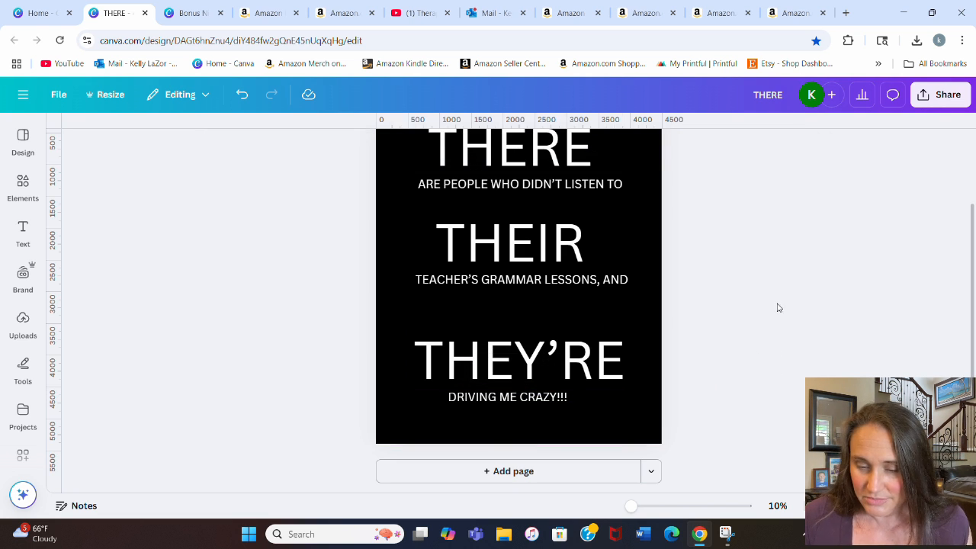
- Search the fonts for "lond" and set the large word THERE in Londrina Solid
scroll(779, 307, up, 2)
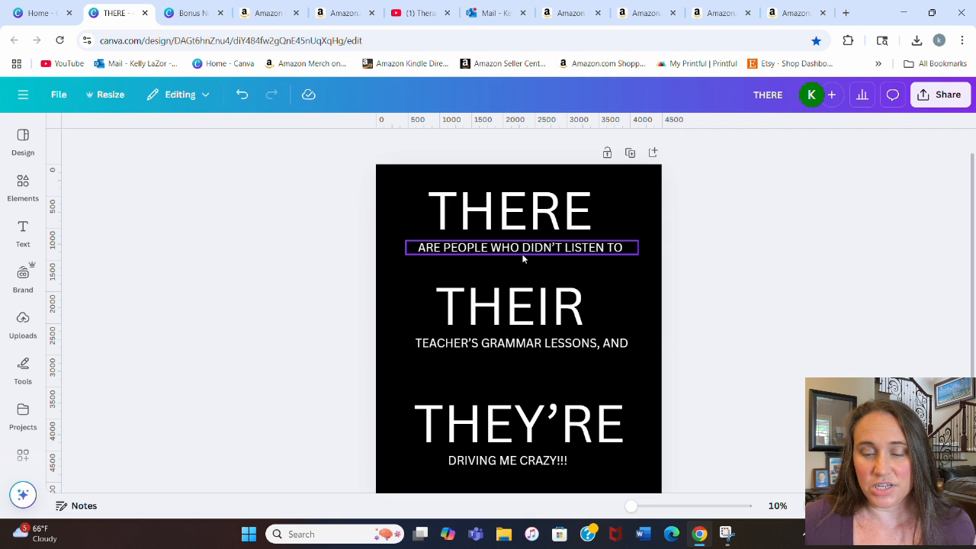
click(571, 223)
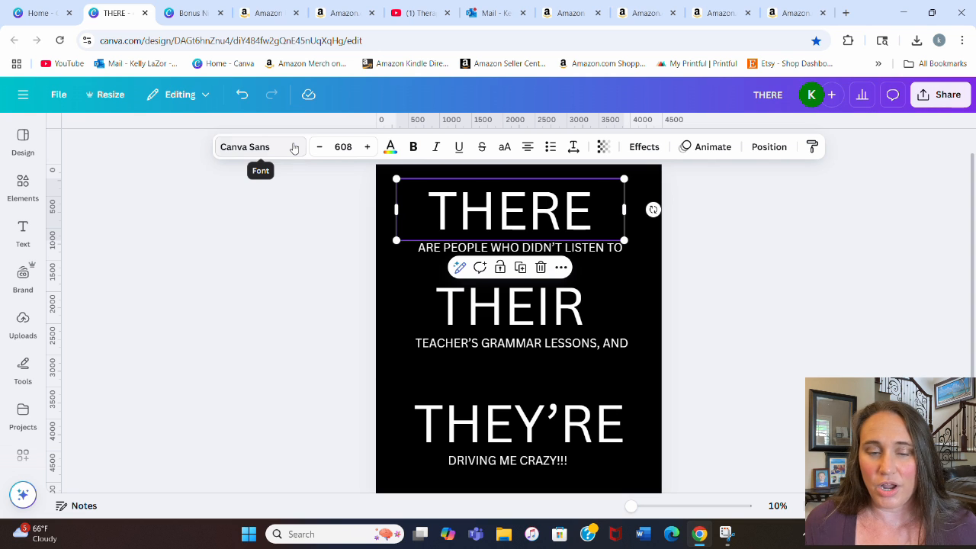
click(294, 147)
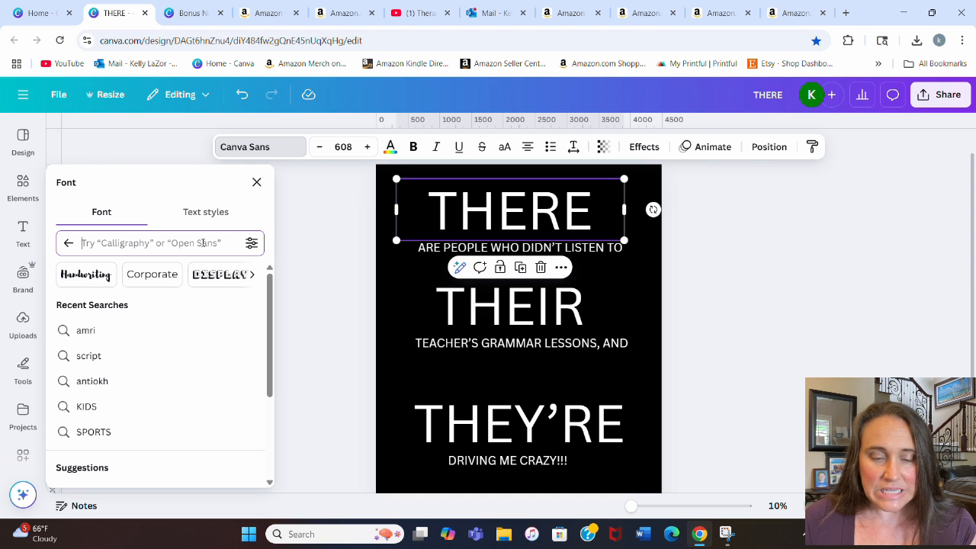
text(la)
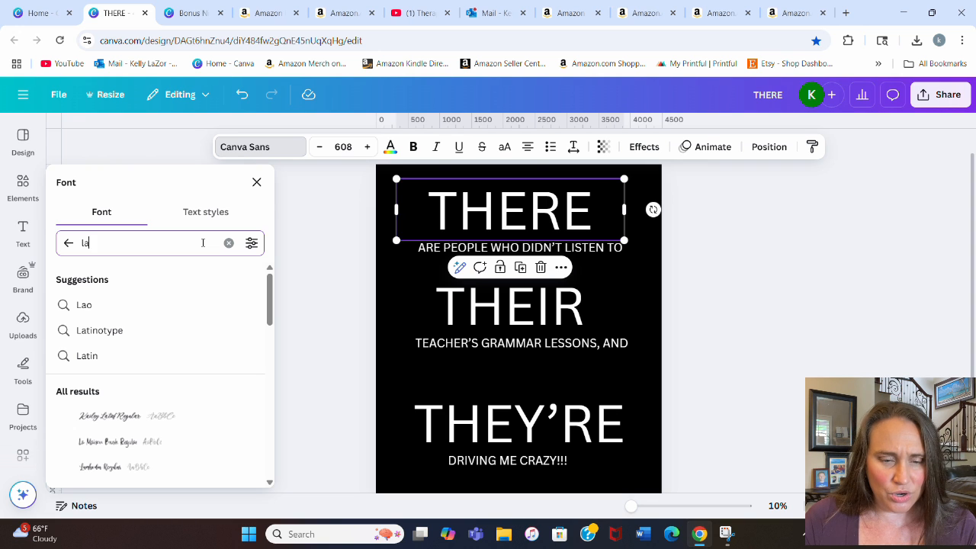
text(ndrin)
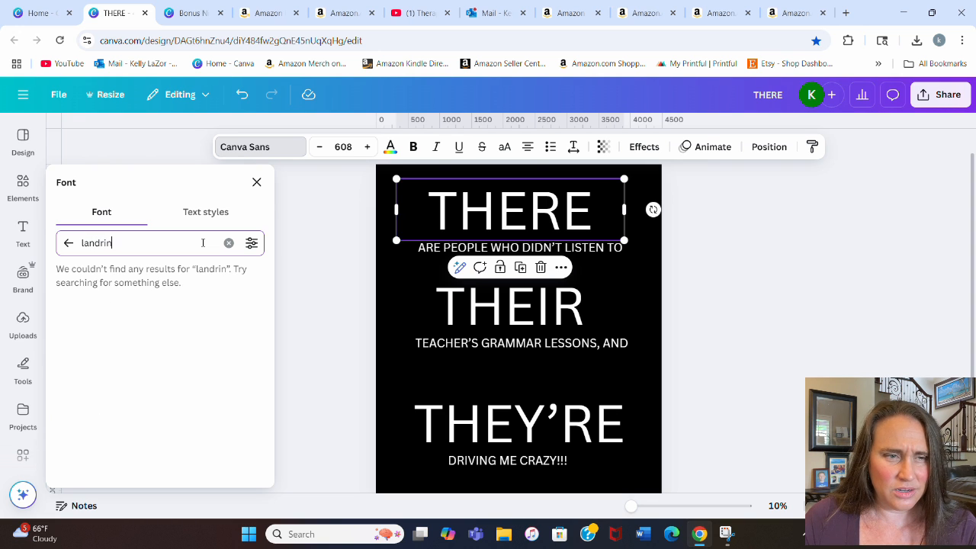
key(BackSpace)
key(BackSpace)
key(BackSpace)
key(BackSpace)
key(BackSpace)
key(BackSpace)
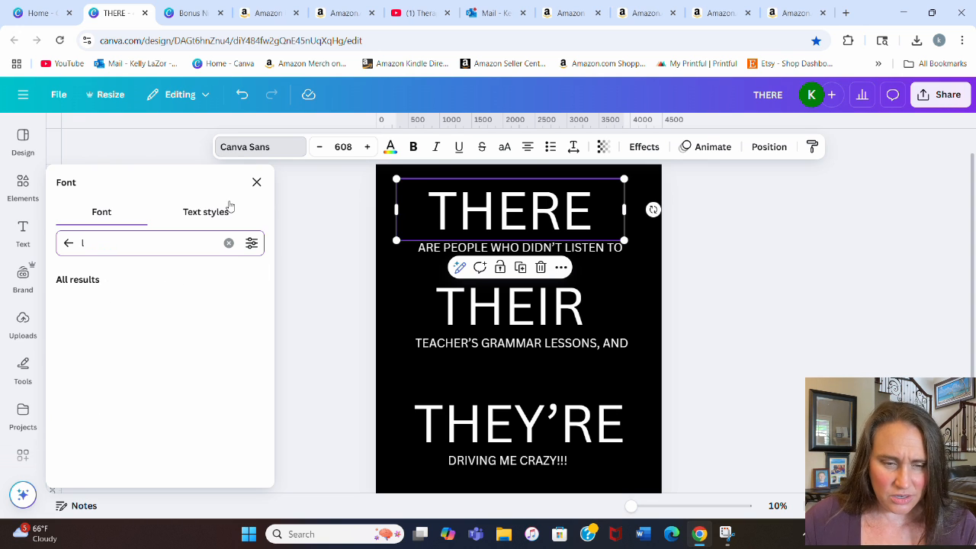
text(ond)
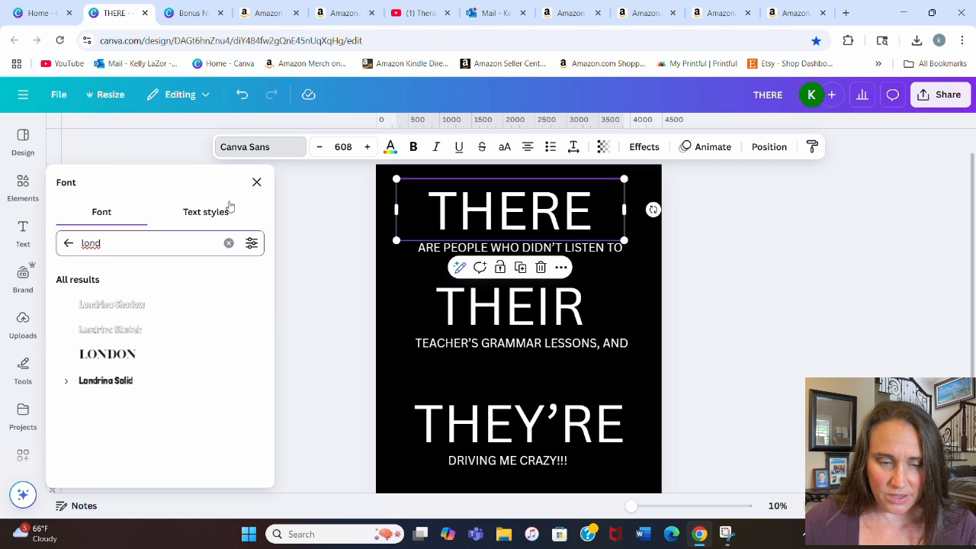
click(128, 390)
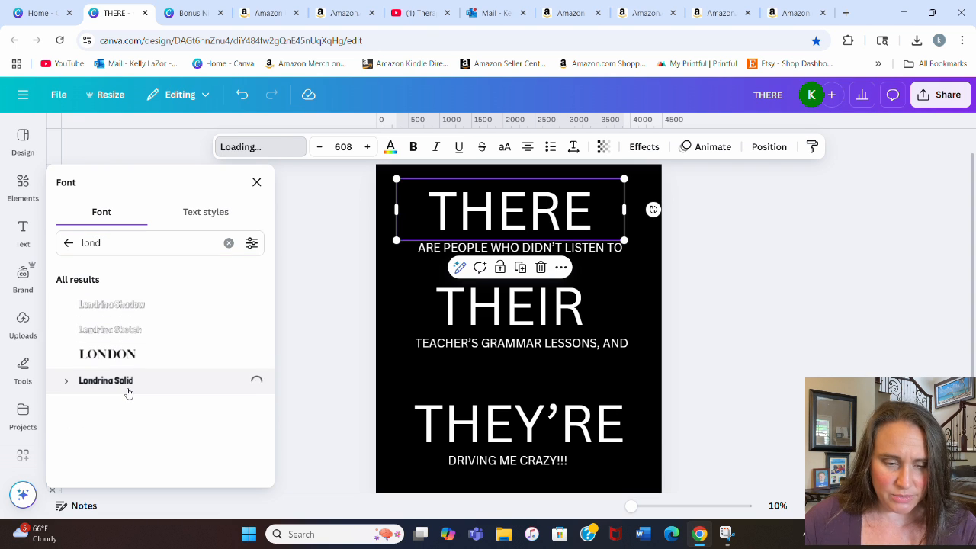
- Apply the Londrina Solid font to the large words THEIR and THEY'RE as well
click(564, 309)
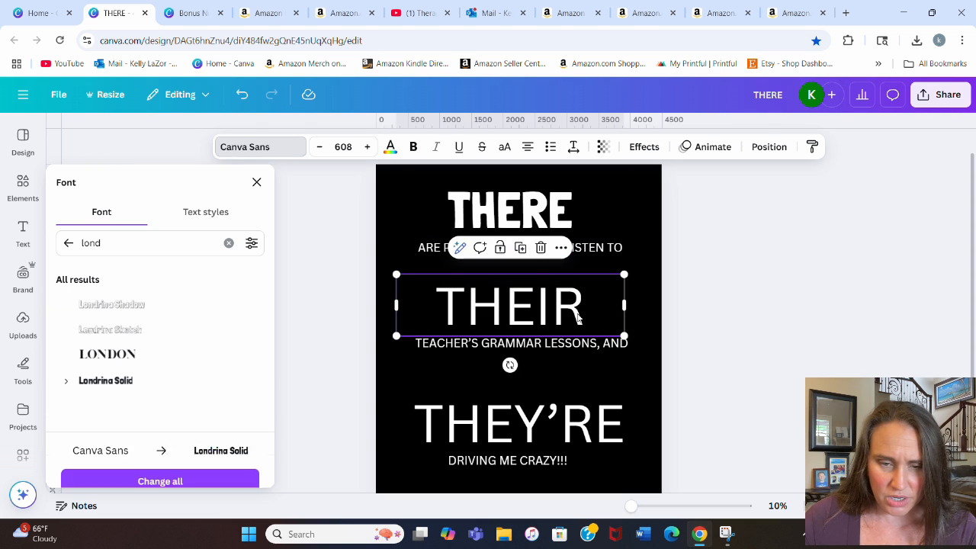
click(114, 380)
click(621, 431)
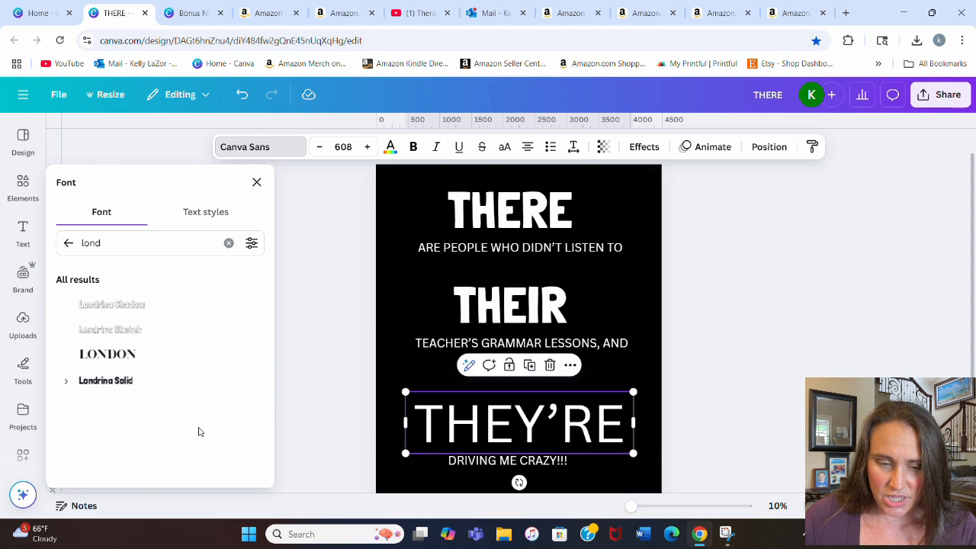
click(114, 381)
click(756, 310)
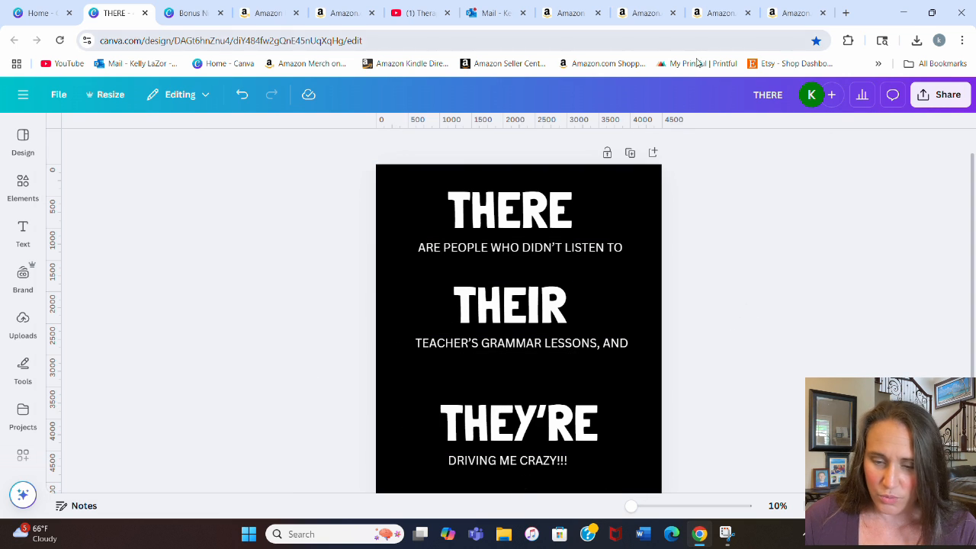
- Enlarge THERE to about font size 996 and center it near the canvas's upper edge, just above its small line
click(560, 215)
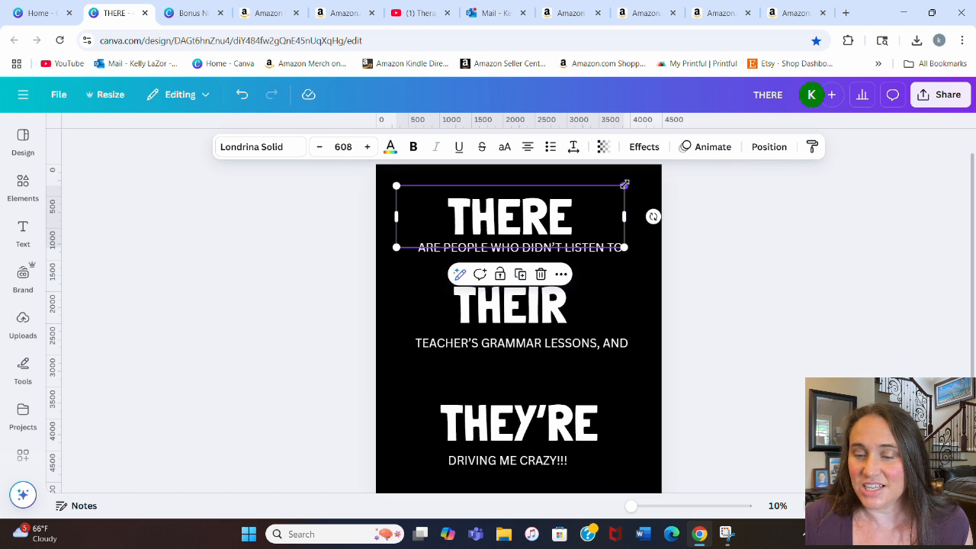
drag(625, 186, 732, 157)
click(829, 242)
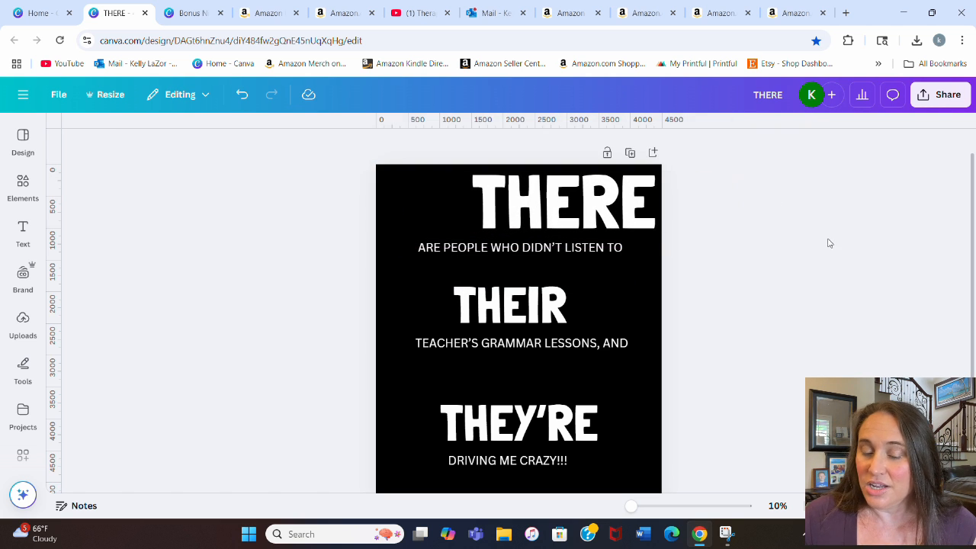
drag(595, 221, 548, 227)
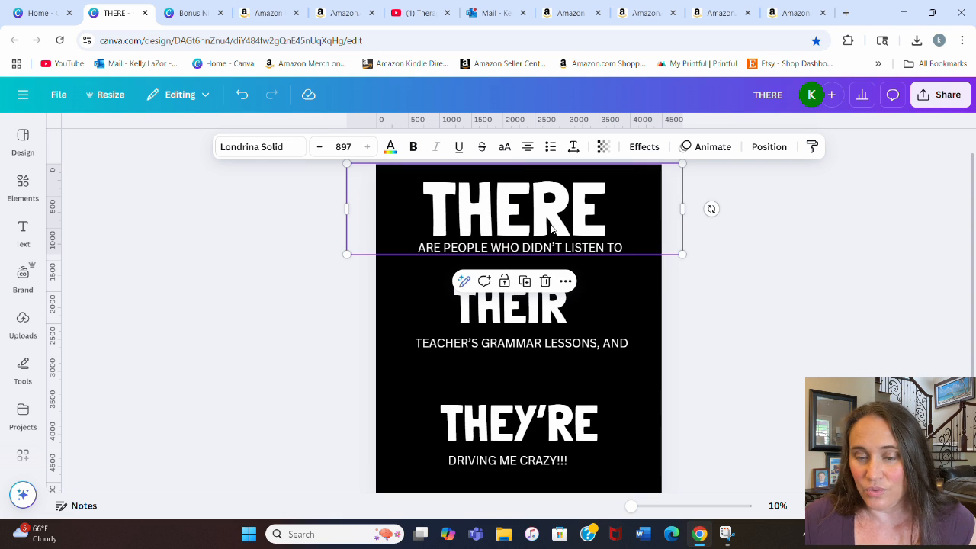
drag(682, 255, 719, 263)
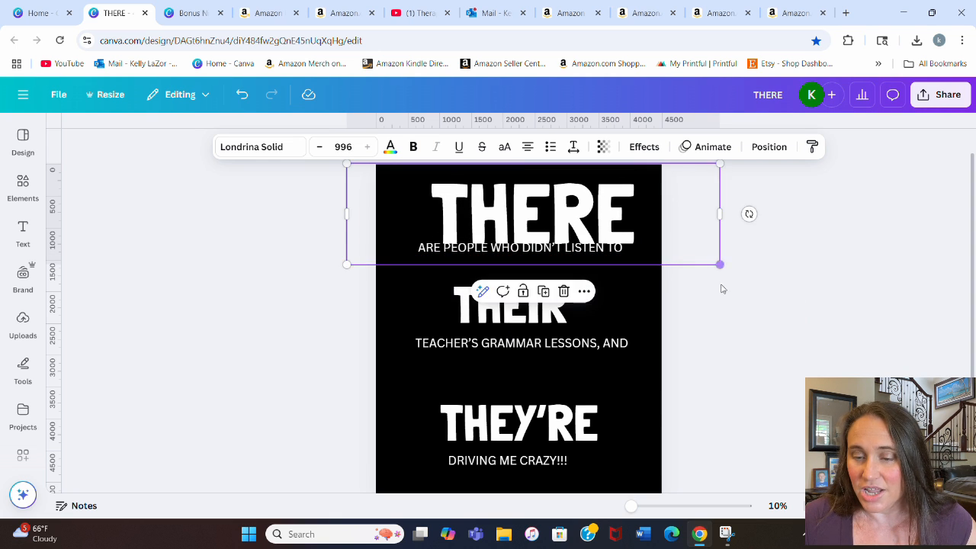
click(704, 305)
click(585, 229)
drag(586, 228, 568, 219)
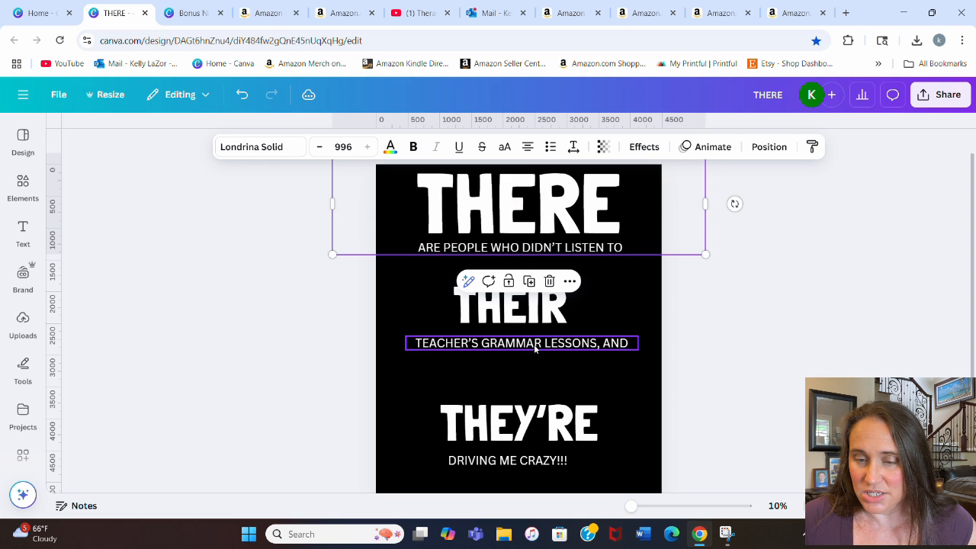
- Enlarge THEIR to about the width of THERE and center it between the first two small lines
click(566, 320)
drag(626, 273, 754, 239)
drag(671, 276, 605, 290)
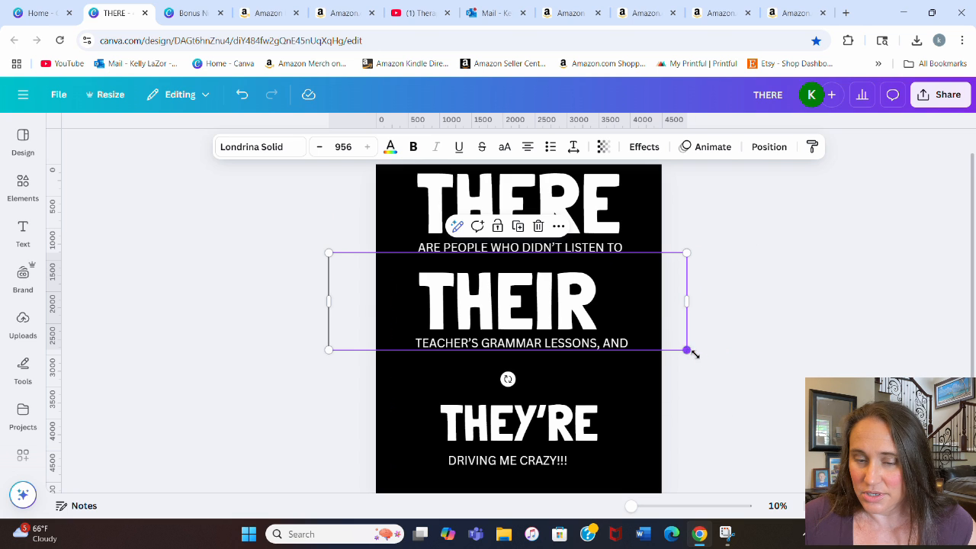
drag(694, 354, 729, 372)
drag(621, 321, 610, 306)
- Enlarge THEY'RE to about font size 924 and center it horizontally above "DRIVING ME CRAZY!!!"
click(539, 433)
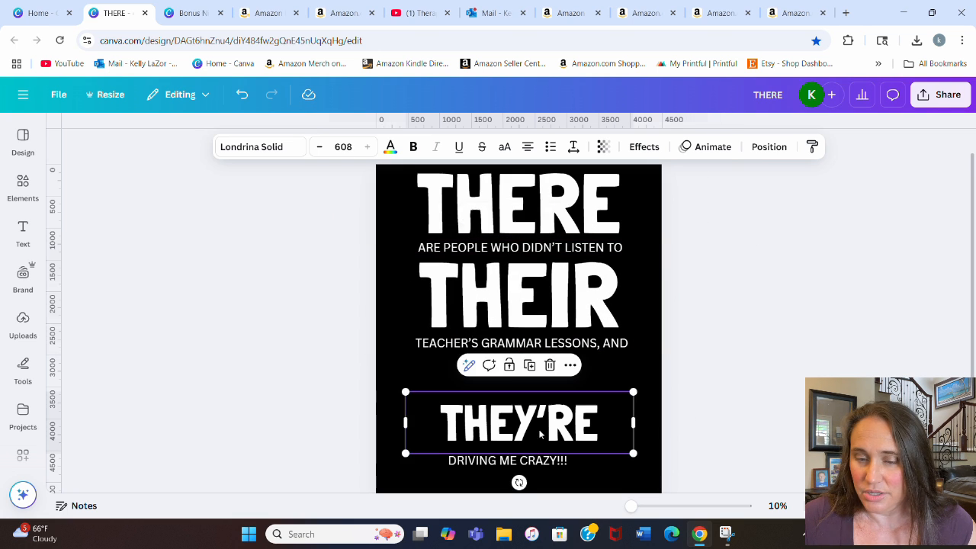
drag(633, 392, 752, 358)
drag(608, 429, 548, 431)
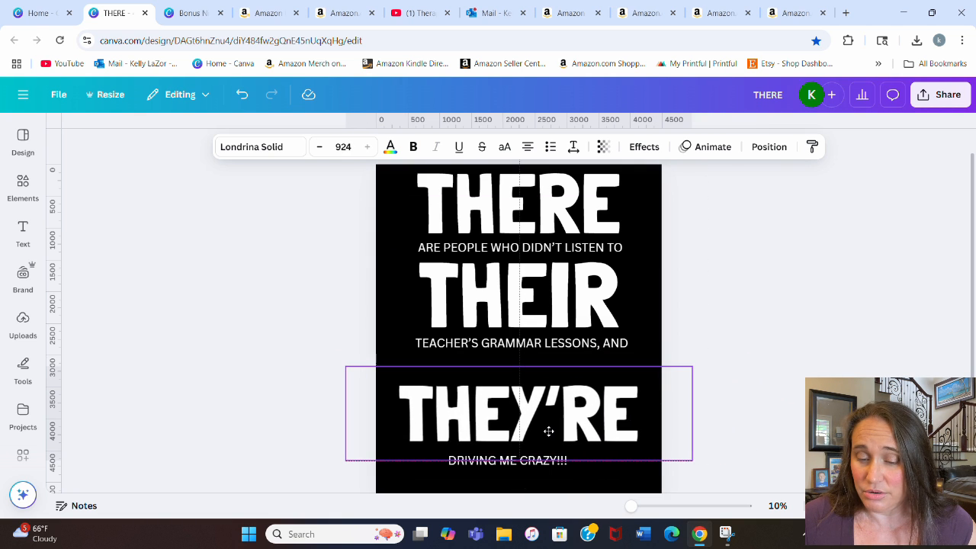
click(775, 324)
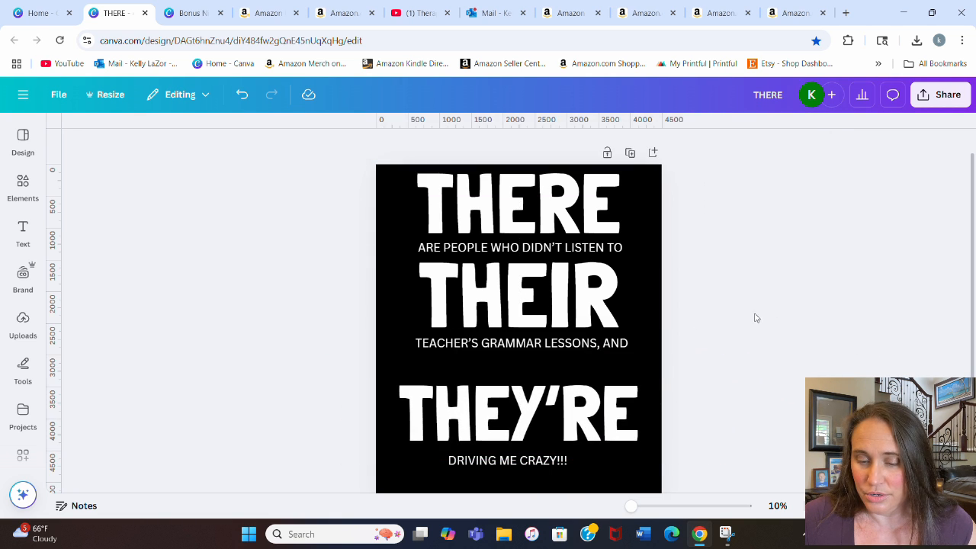
- Move "TEACHER'S GRAMMAR LESSONS, AND" down toward THEY'RE and lower THEIR slightly, midway between the first two small lines
click(592, 351)
drag(592, 351, 593, 366)
click(599, 278)
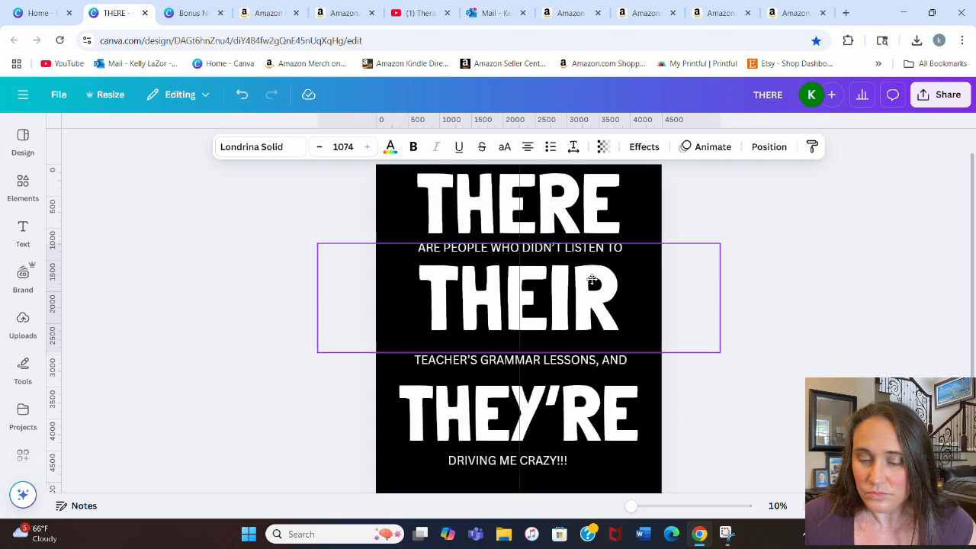
click(713, 212)
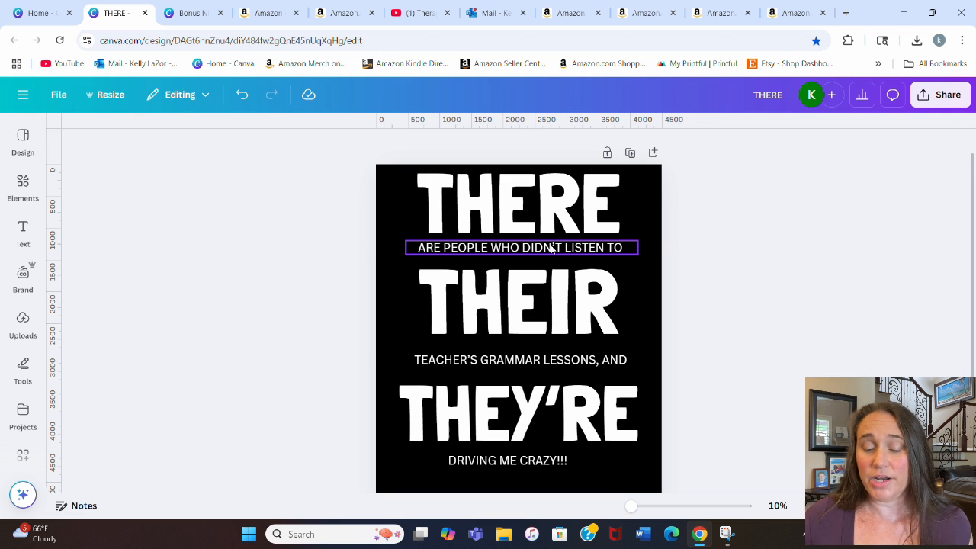
- Apply the Hobo font to the small line "ARE PEOPLE WHO DIDN'T LISTEN TO"
click(496, 248)
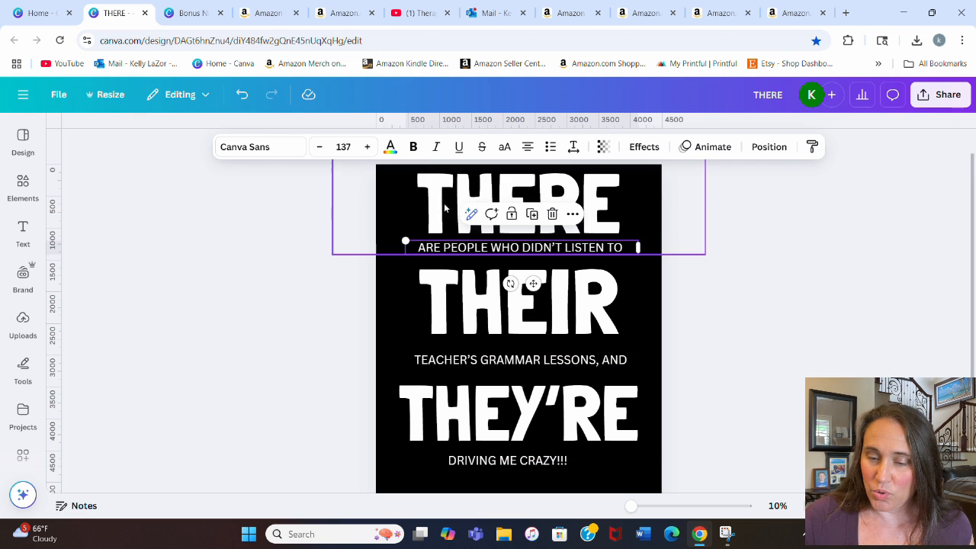
click(289, 148)
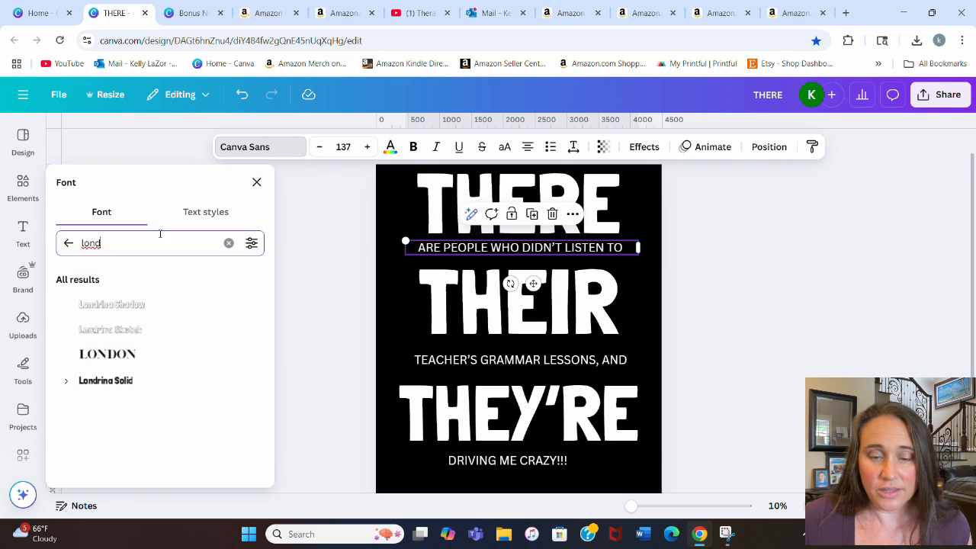
drag(145, 241, 39, 245)
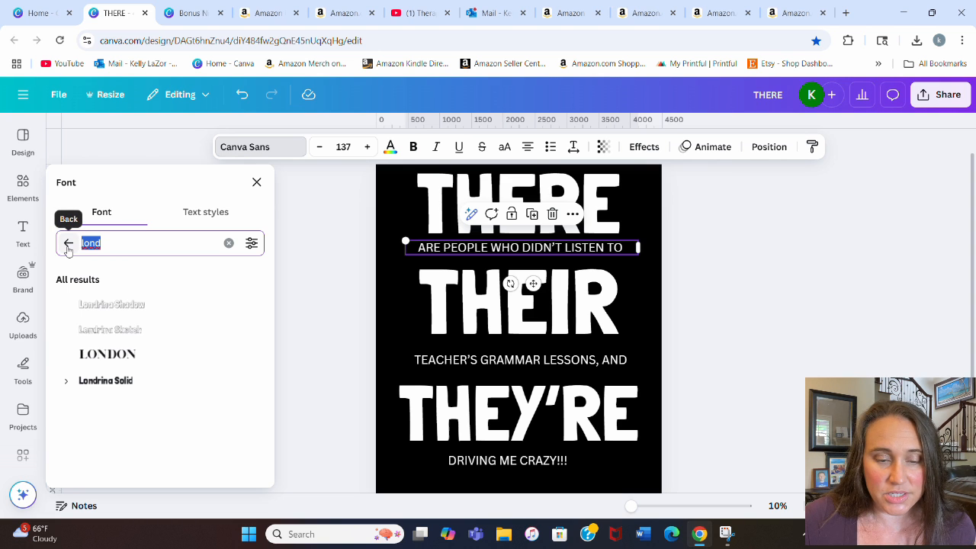
text(bo)
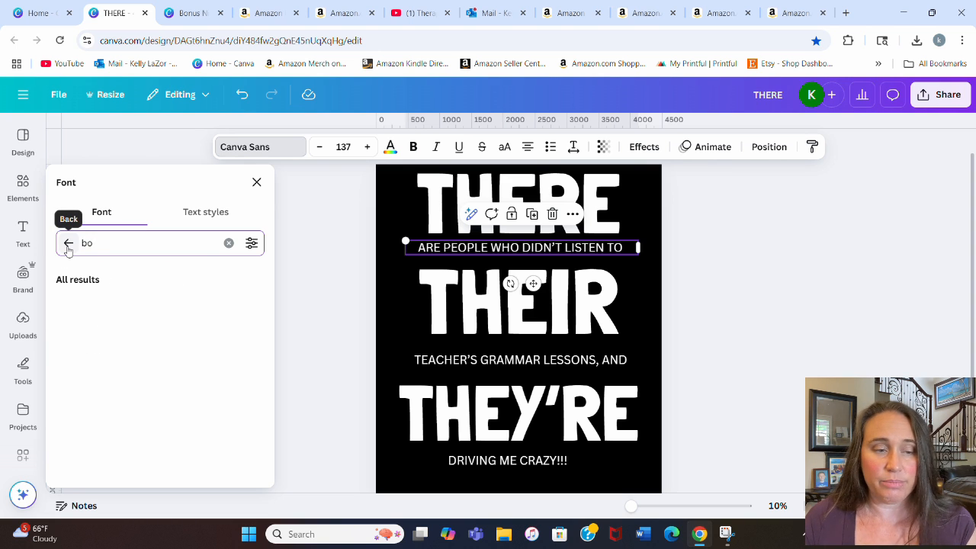
key(BackSpace)
key(BackSpace)
text(hob)
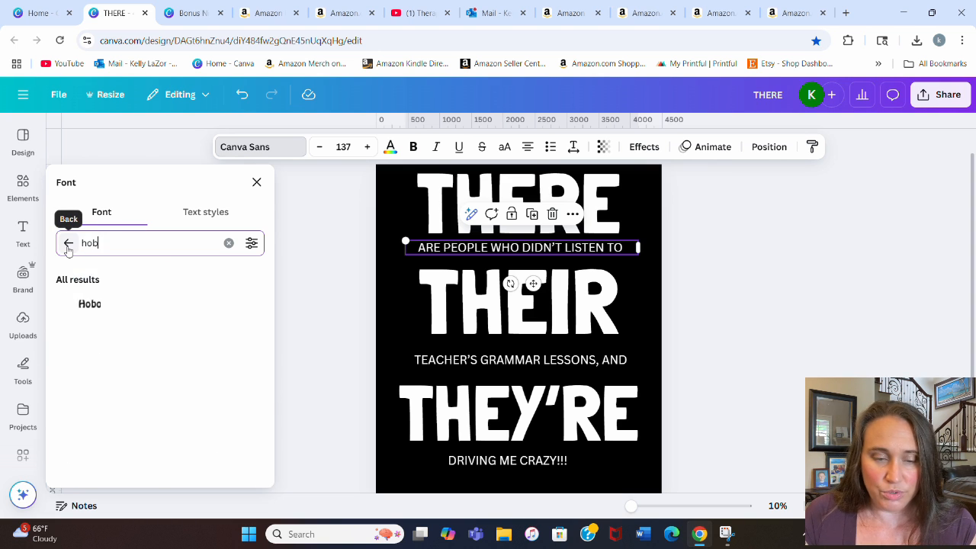
text(o)
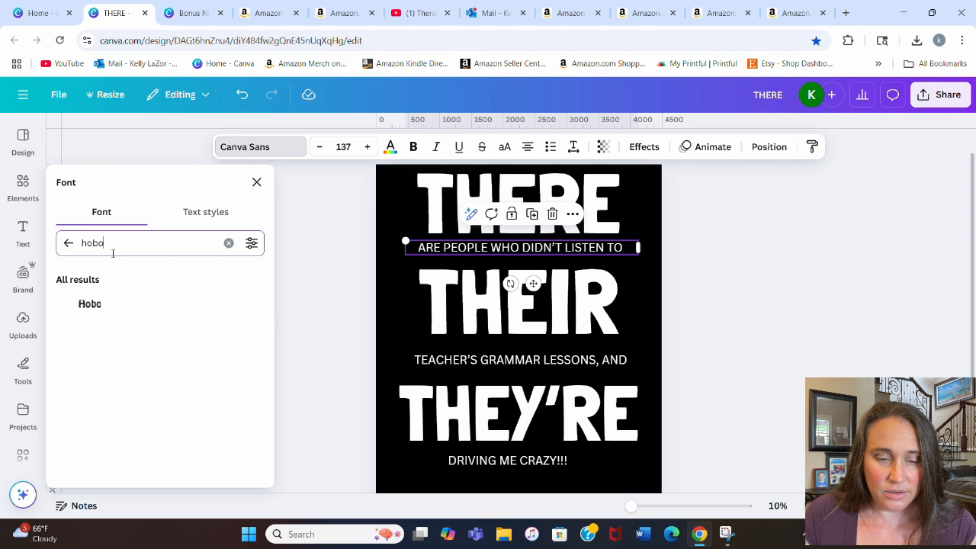
click(89, 308)
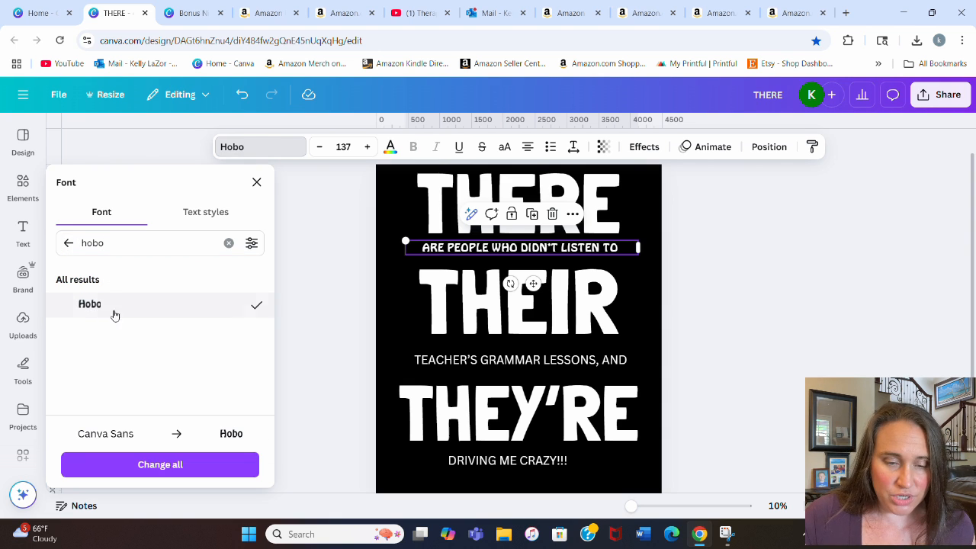
click(712, 228)
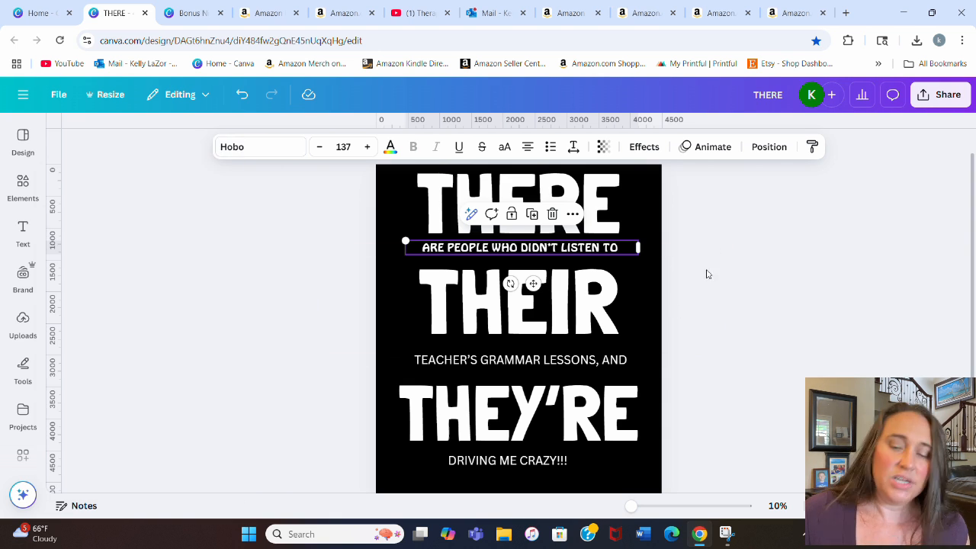
click(707, 274)
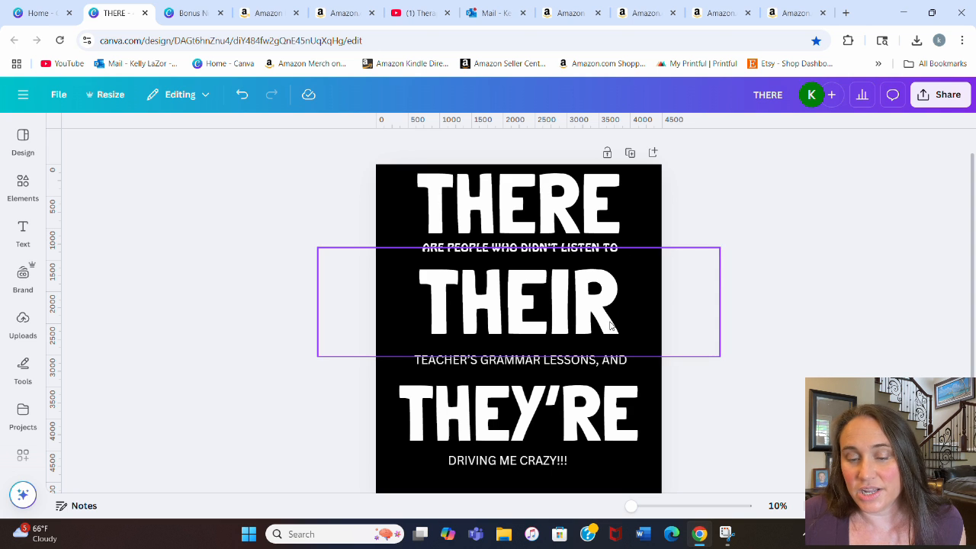
- Apply the Hobo font to "TEACHER'S GRAMMAR LESSONS, AND" and "DRIVING ME CRAZY!!!" as well
click(593, 366)
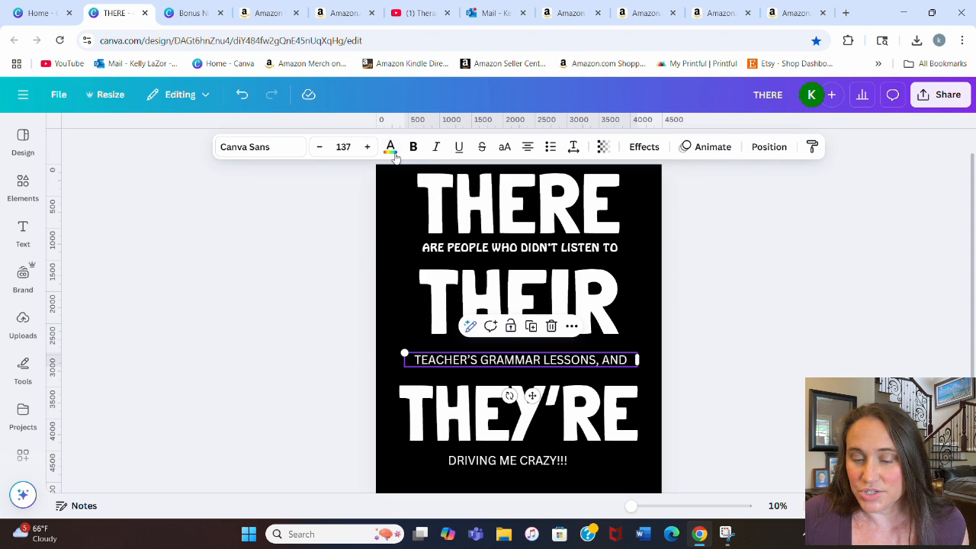
click(390, 147)
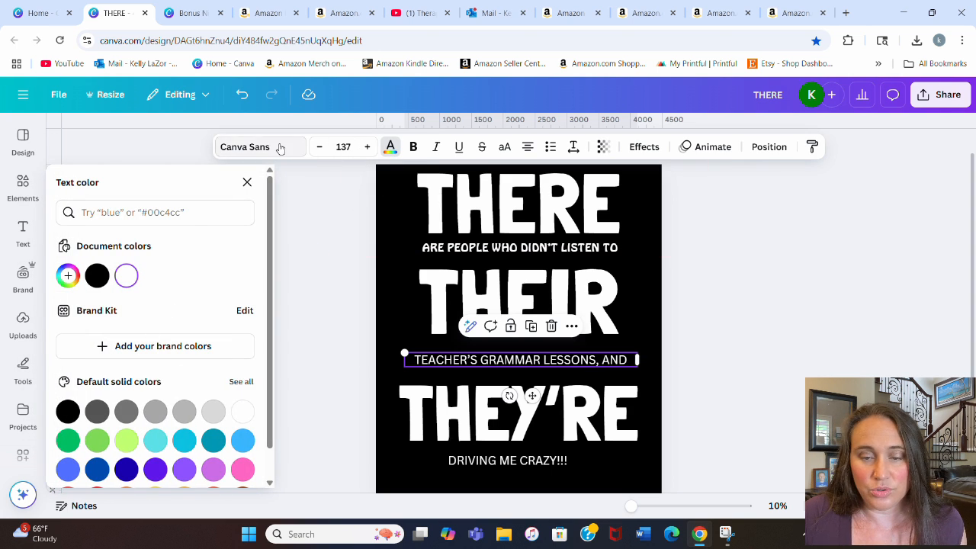
click(247, 146)
text(hobo)
click(103, 314)
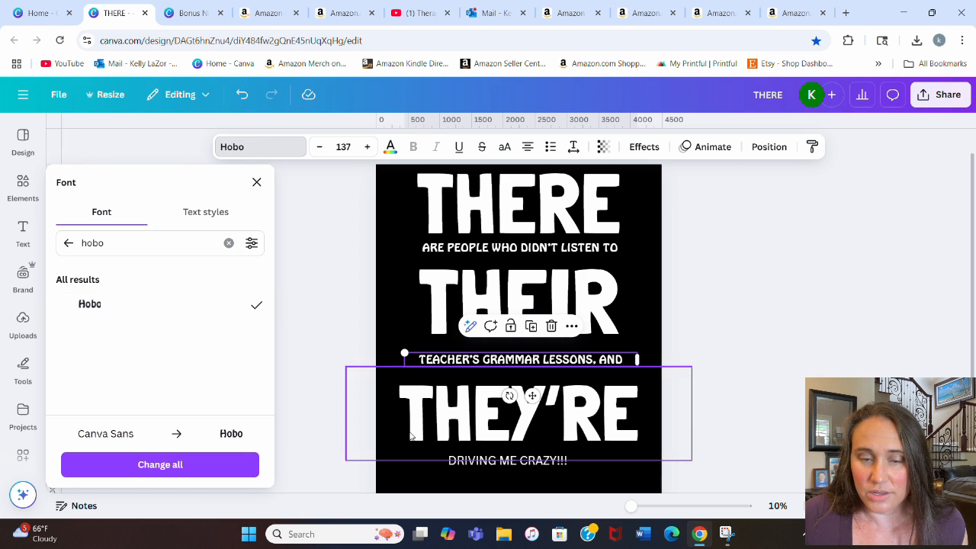
click(466, 465)
click(123, 309)
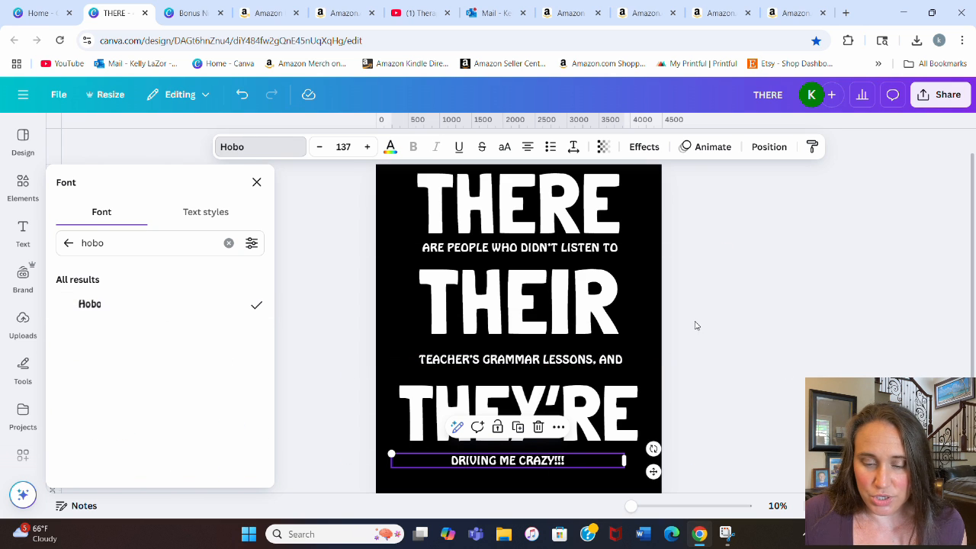
click(696, 316)
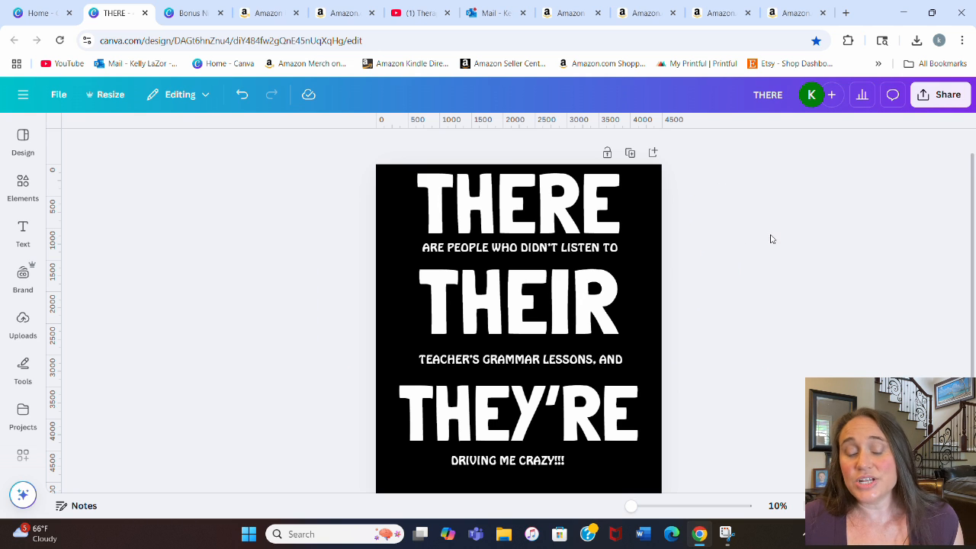
- Move THERE down close to its small line and THEY'RE down close to "DRIVING ME CRAZY!!!"
scroll(772, 273, down, 2)
scroll(793, 267, up, 2)
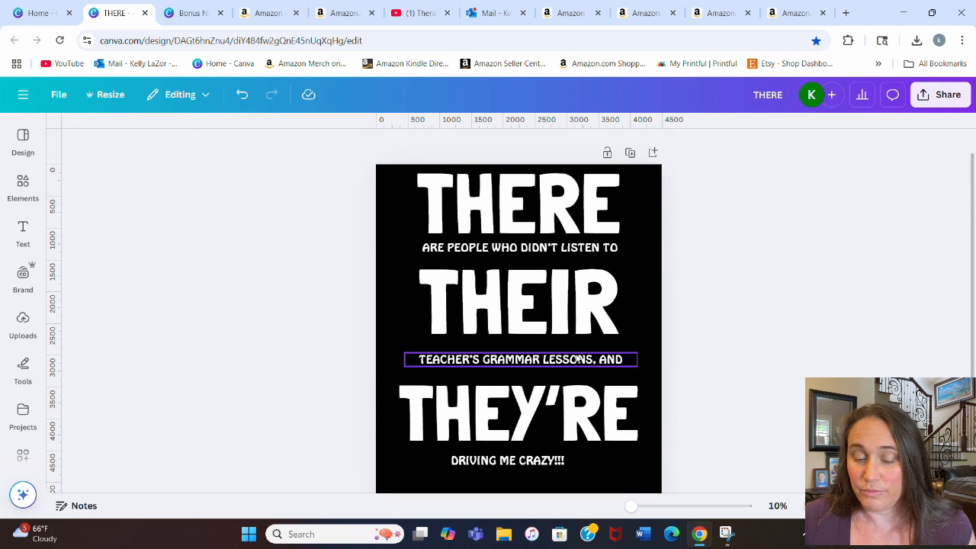
drag(572, 183, 562, 196)
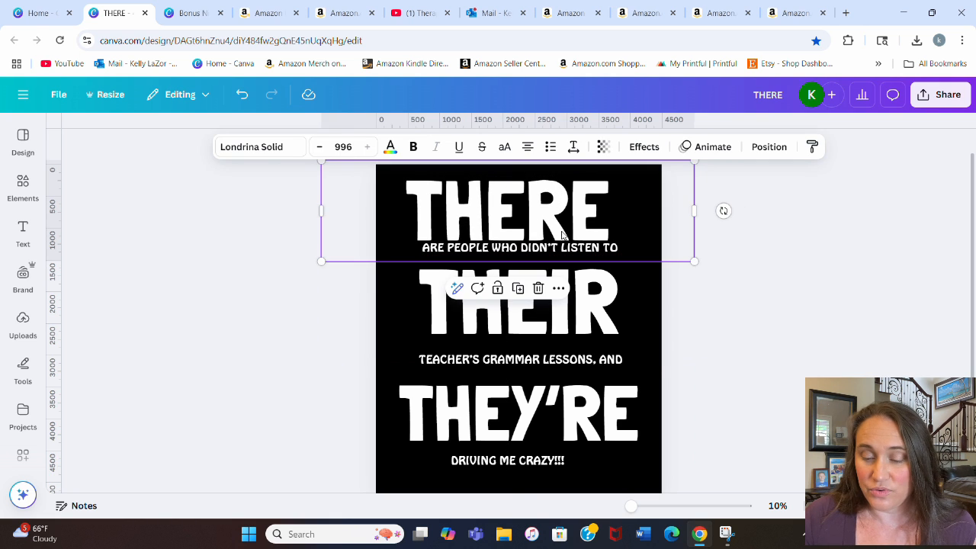
click(568, 413)
drag(568, 413, 565, 422)
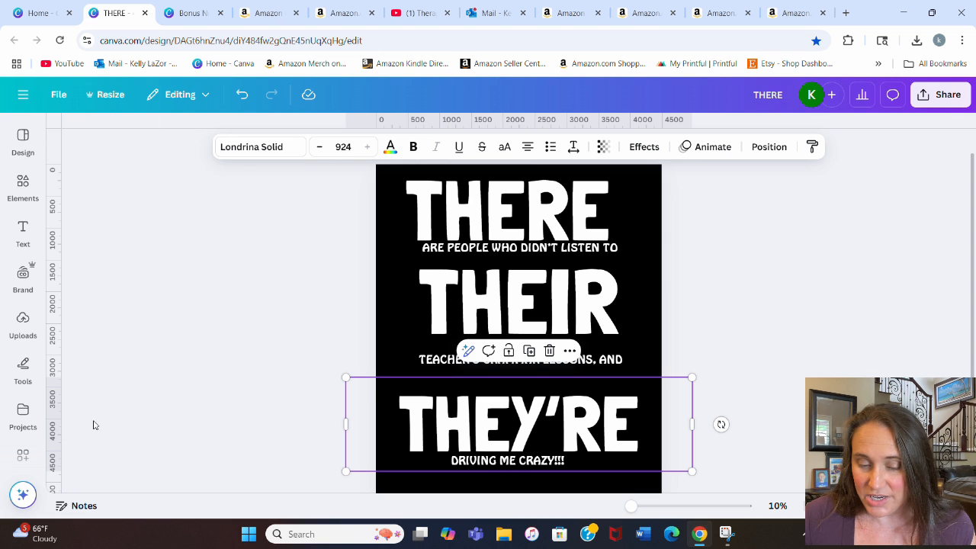
- Add two vertical guides to the canvas, one at each outer edge of THEY'RE
drag(53, 425, 396, 428)
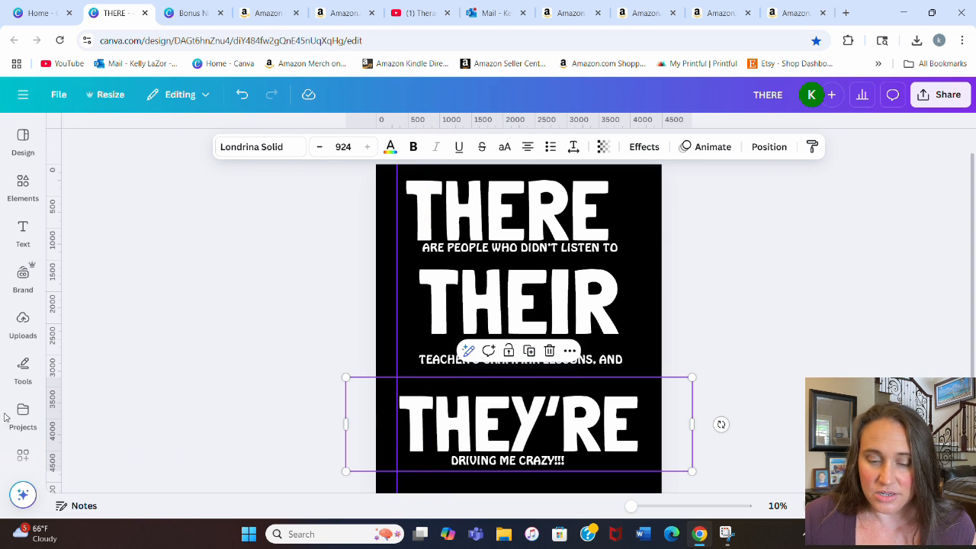
click(6, 416)
click(316, 226)
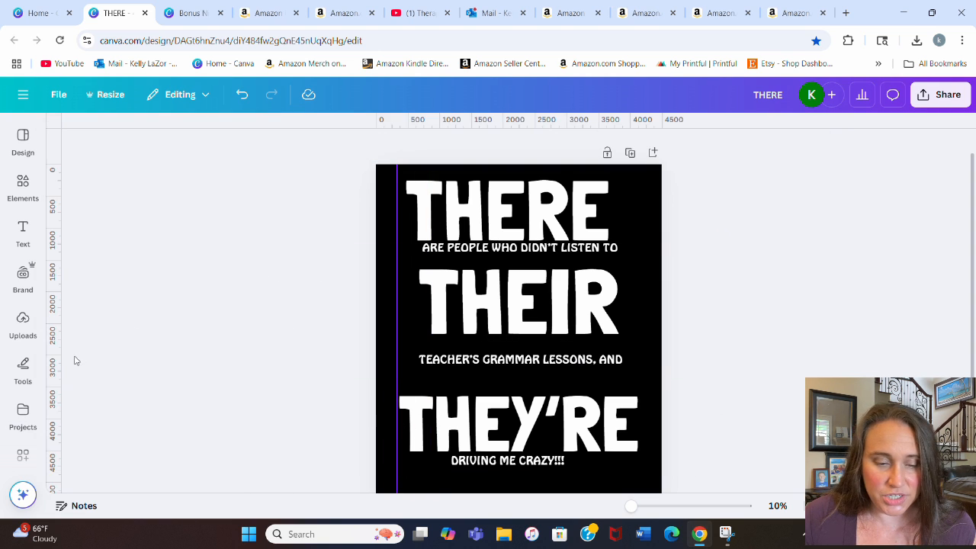
drag(65, 363, 639, 374)
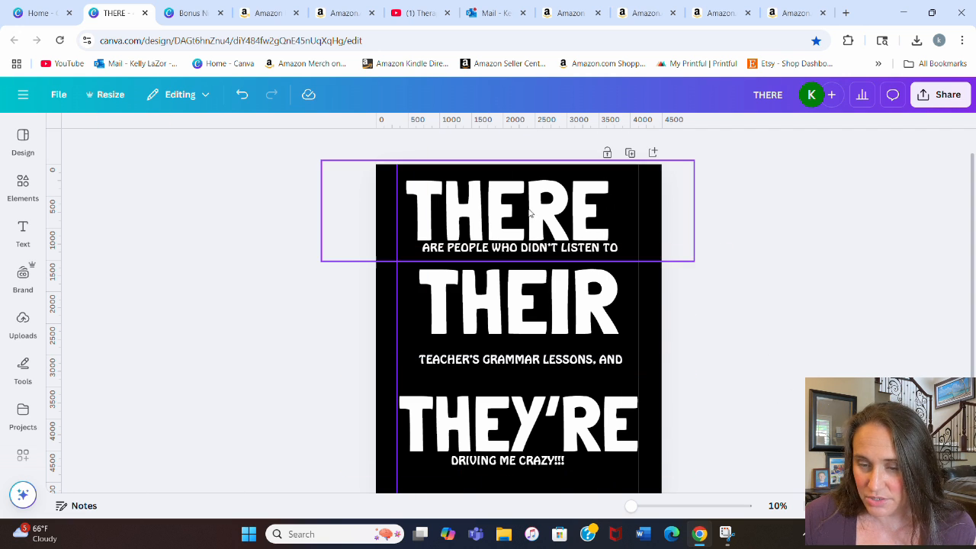
- Enlarge THERE to about font size 1136 and center it between the two vertical guides near the canvas's upper edge
drag(516, 204, 508, 202)
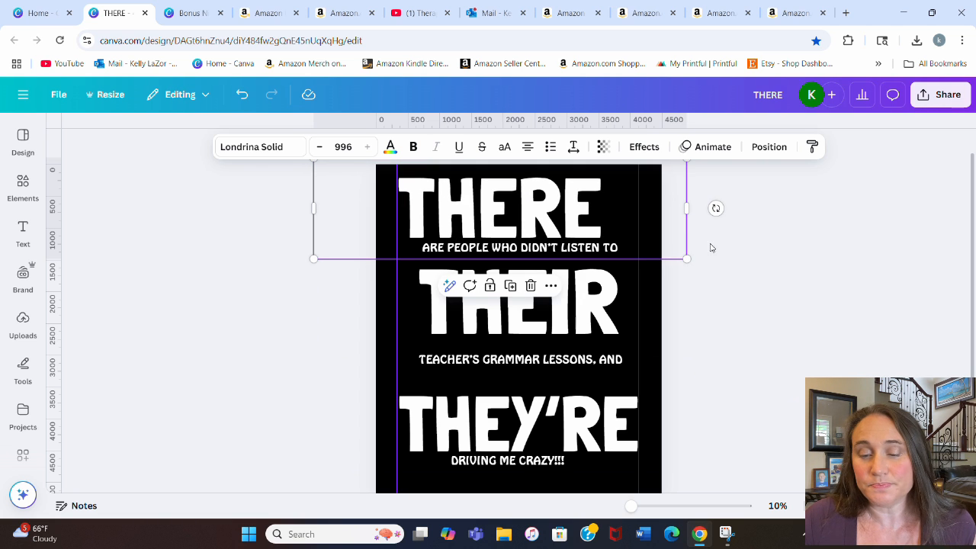
drag(684, 260, 725, 308)
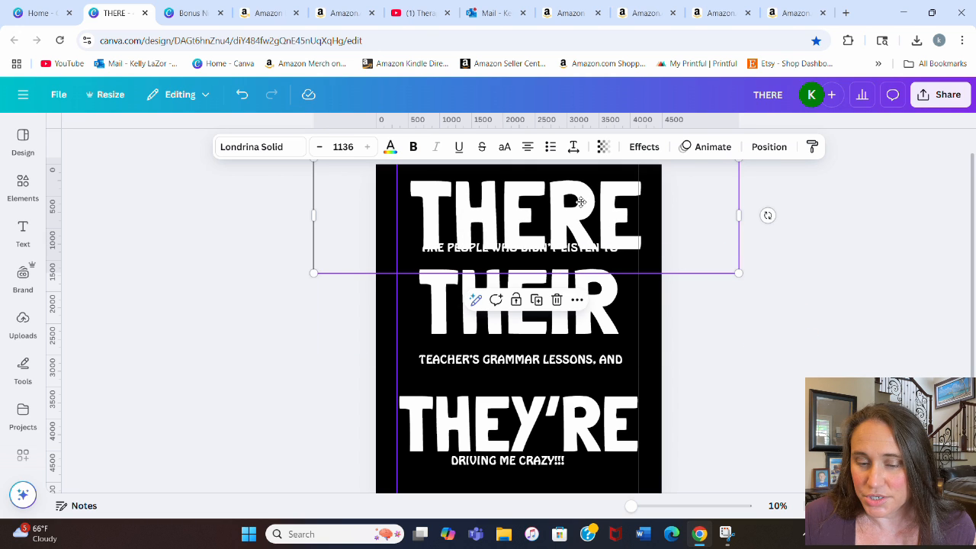
drag(582, 203, 577, 200)
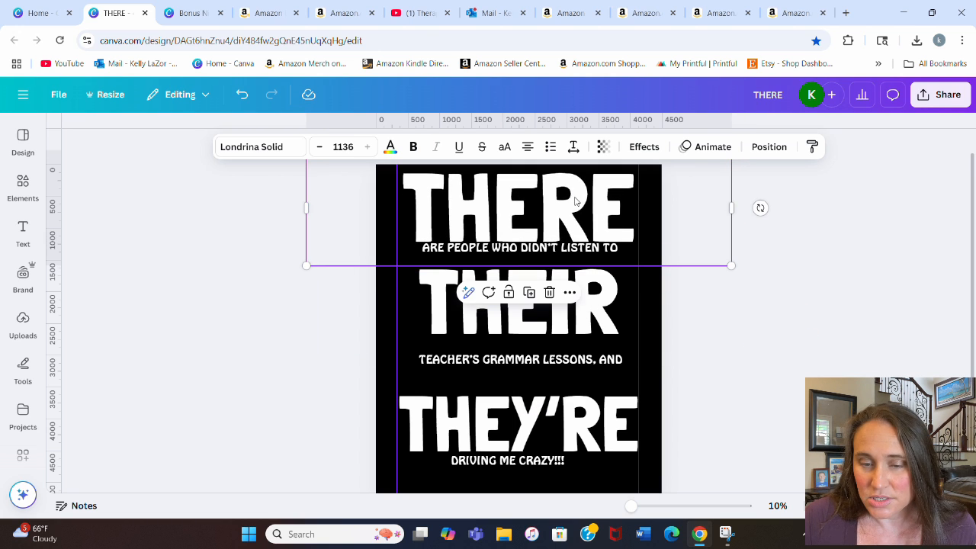
click(794, 409)
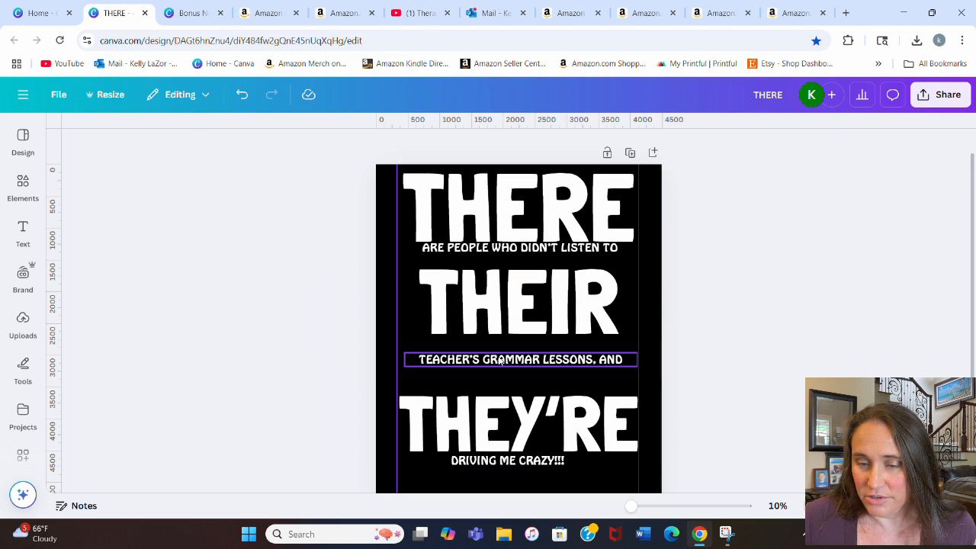
- Lower "TEACHER'S GRAMMAR LESSONS, AND" to just above THEY'RE and enlarge THEIR to about font size 1279 so it spans the two guides
drag(500, 358, 503, 375)
drag(554, 307, 539, 298)
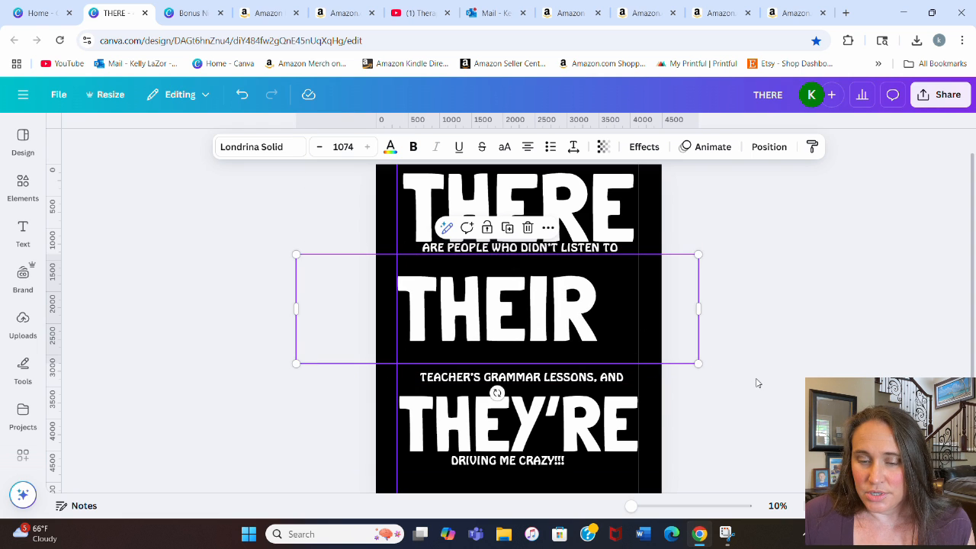
drag(698, 363, 752, 391)
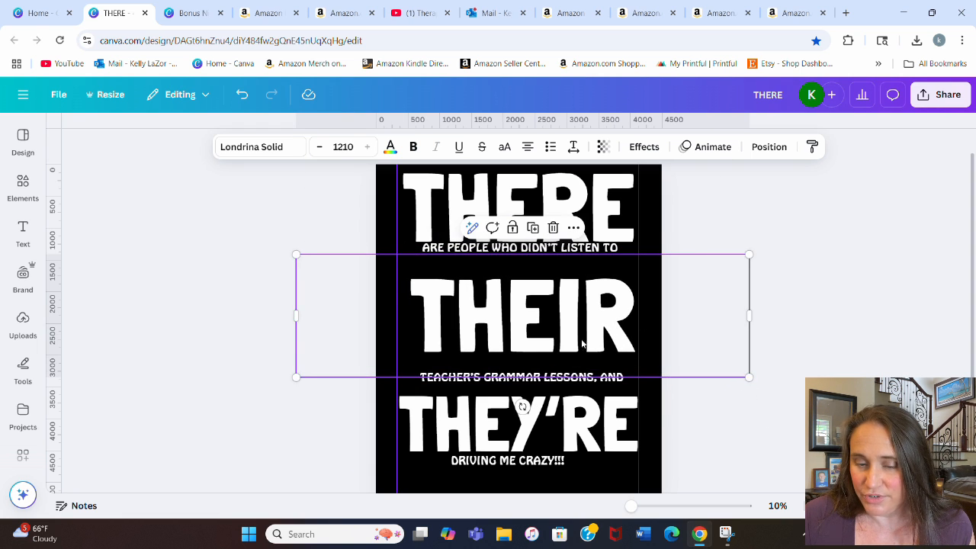
drag(570, 333, 560, 333)
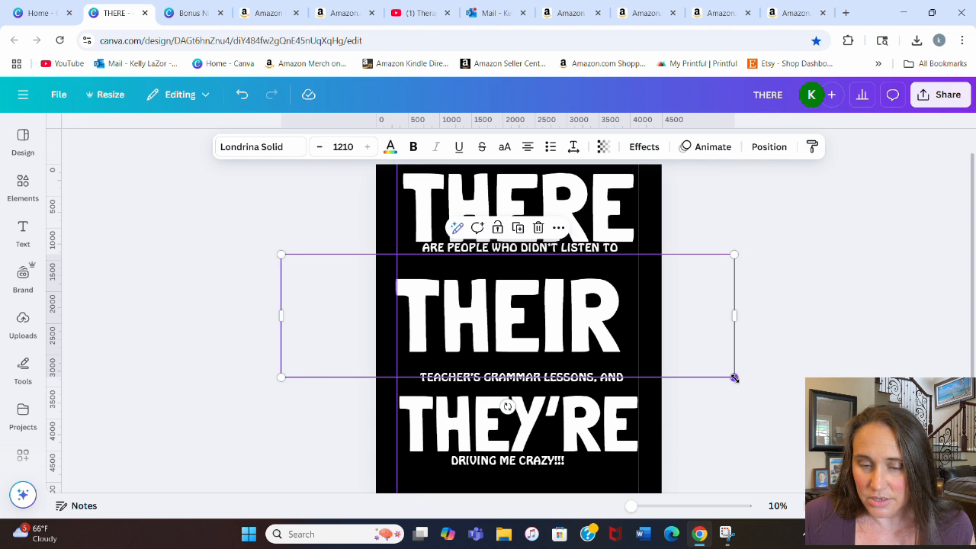
drag(735, 378, 748, 381)
drag(568, 323, 575, 320)
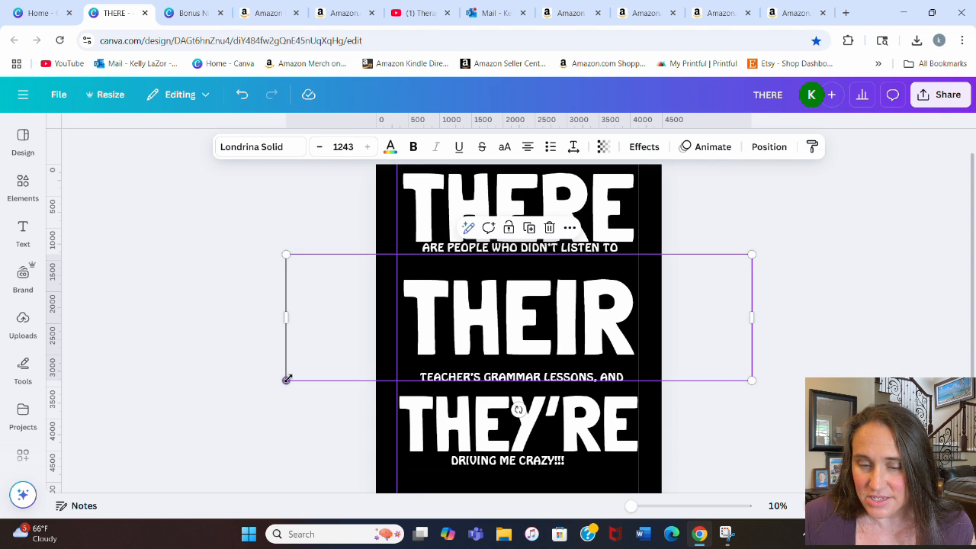
drag(287, 379, 278, 382)
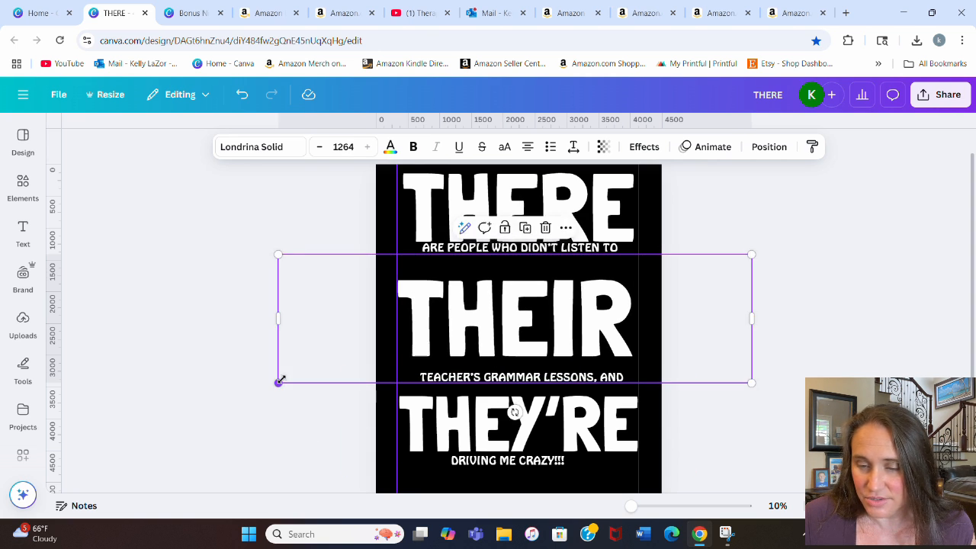
click(752, 252)
click(650, 315)
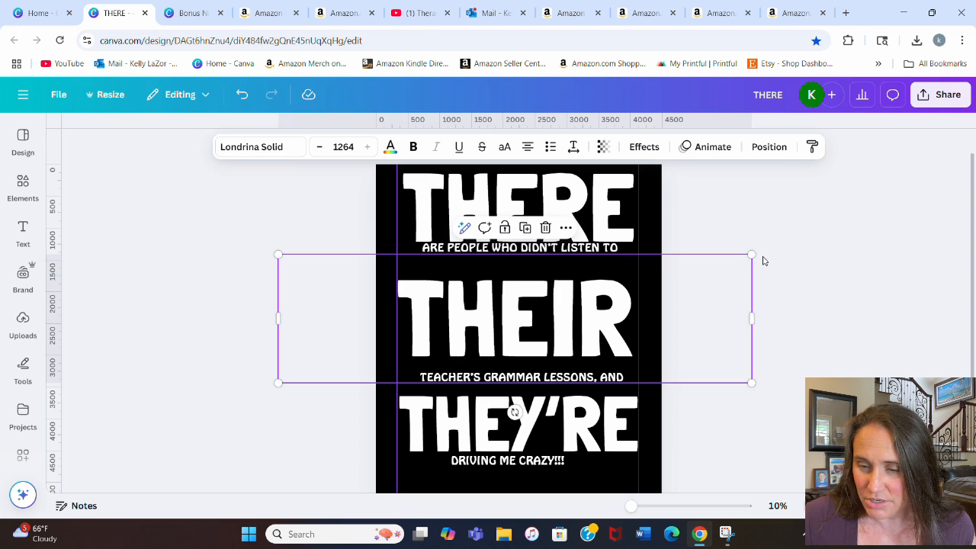
drag(752, 252, 758, 253)
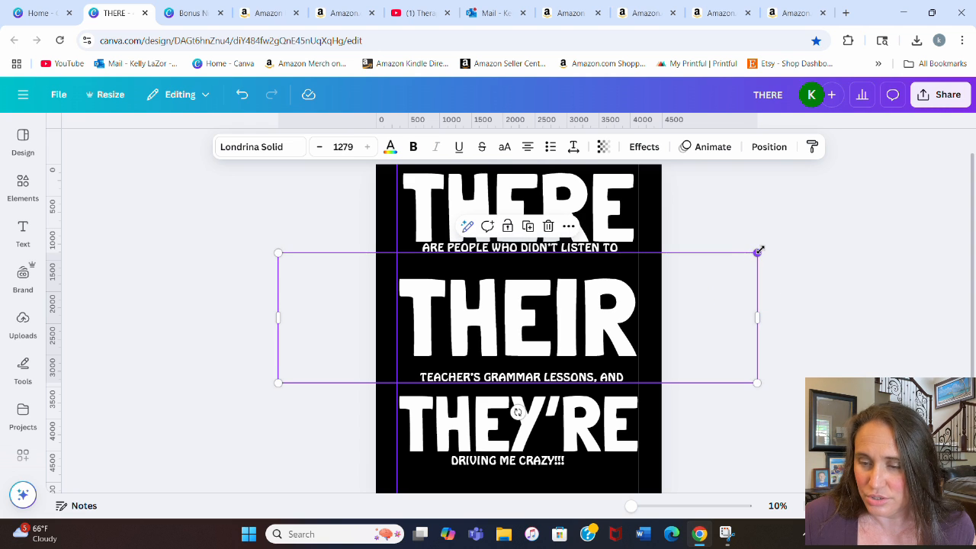
- Widen THERE toward both guides, then enlarge "ARE PEOPLE WHO DIDN'T LISTEN TO" to about font size 165 and place it midway between THERE and THEIR
click(712, 226)
drag(599, 231, 660, 242)
click(724, 313)
click(552, 260)
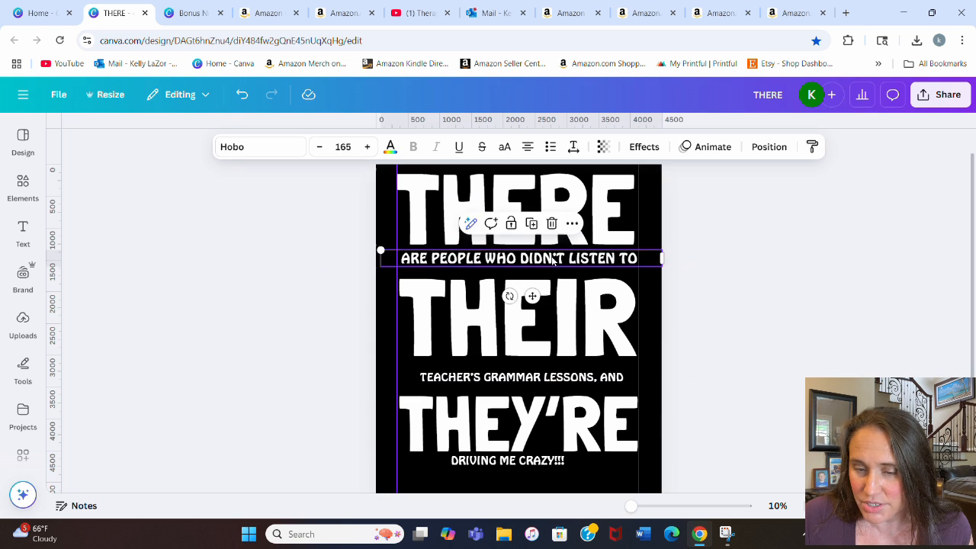
drag(552, 260, 549, 262)
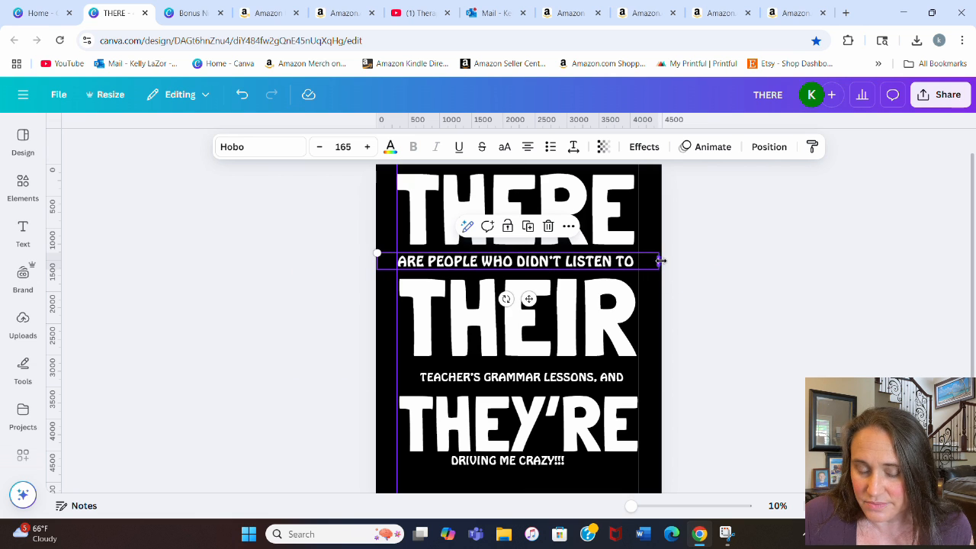
- Widen "ARE PEOPLE WHO DIDN'T LISTEN TO" and enlarge "TEACHER'S GRAMMAR LESSONS, AND" to about font size 163 so both span the two guides
drag(660, 253, 666, 248)
click(695, 329)
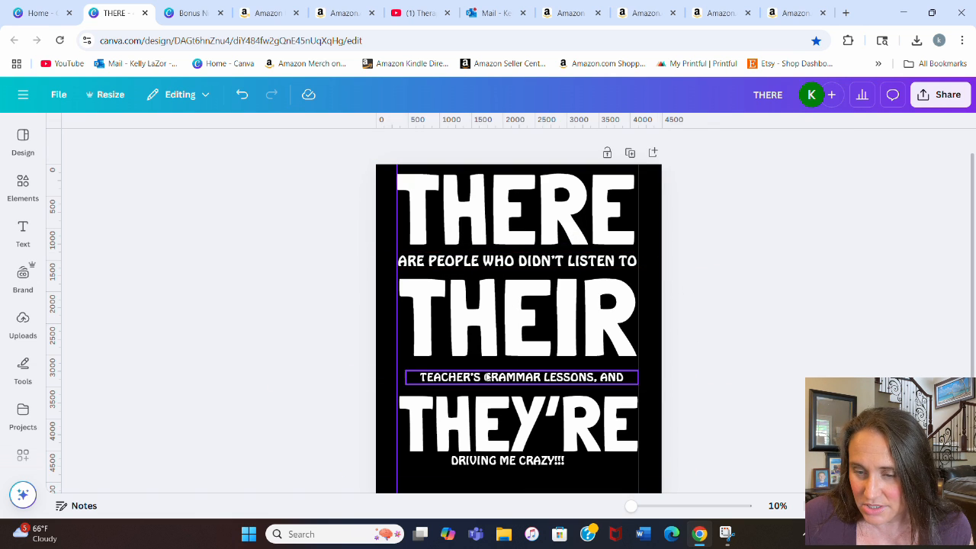
click(485, 377)
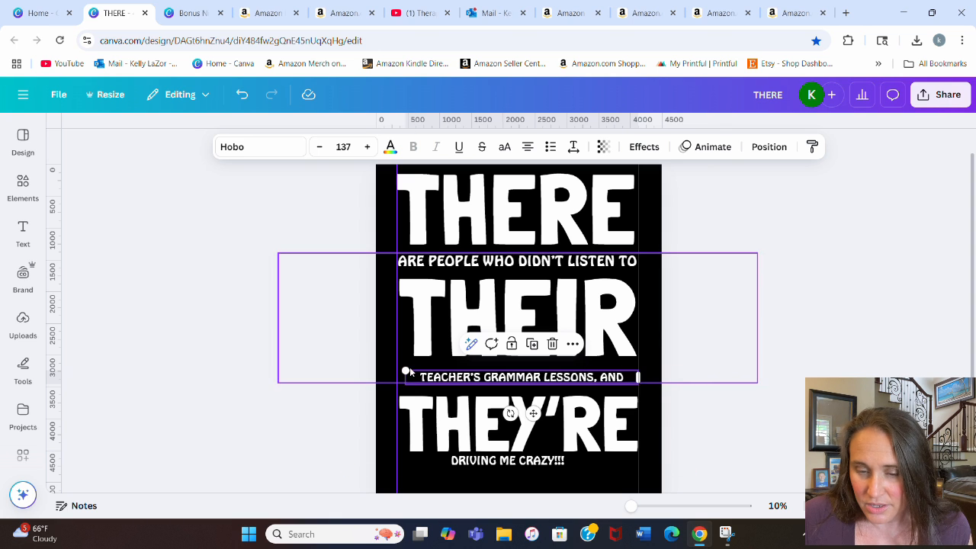
drag(406, 371, 376, 366)
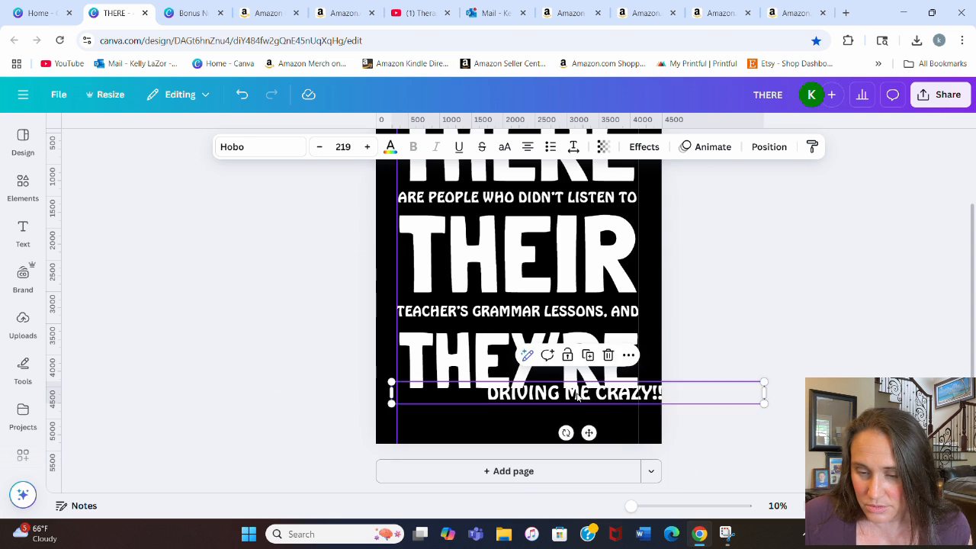
- Enlarge "DRIVING ME CRAZY!!!" to about font size 219 and center it just below THEY'RE
drag(577, 395, 527, 411)
drag(526, 410, 518, 410)
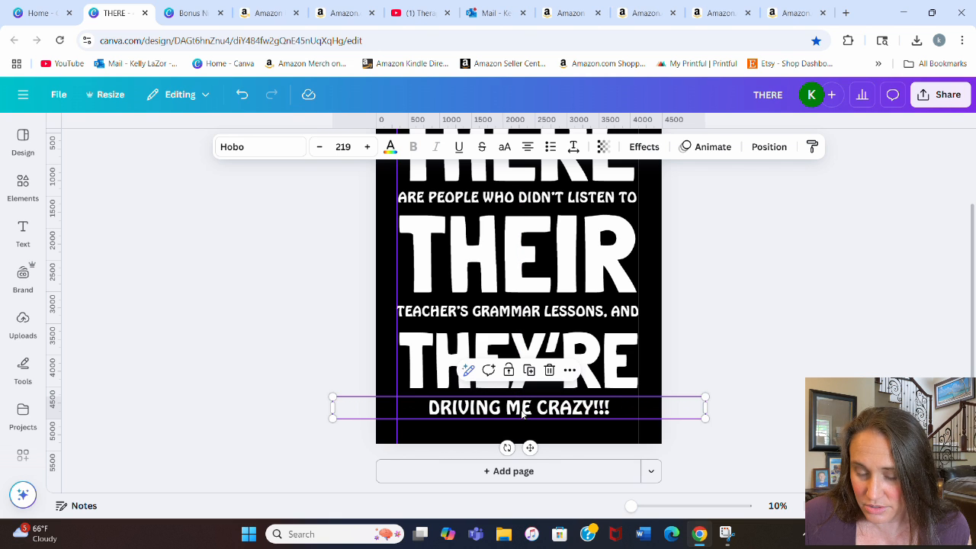
click(773, 307)
scroll(779, 294, up, 2)
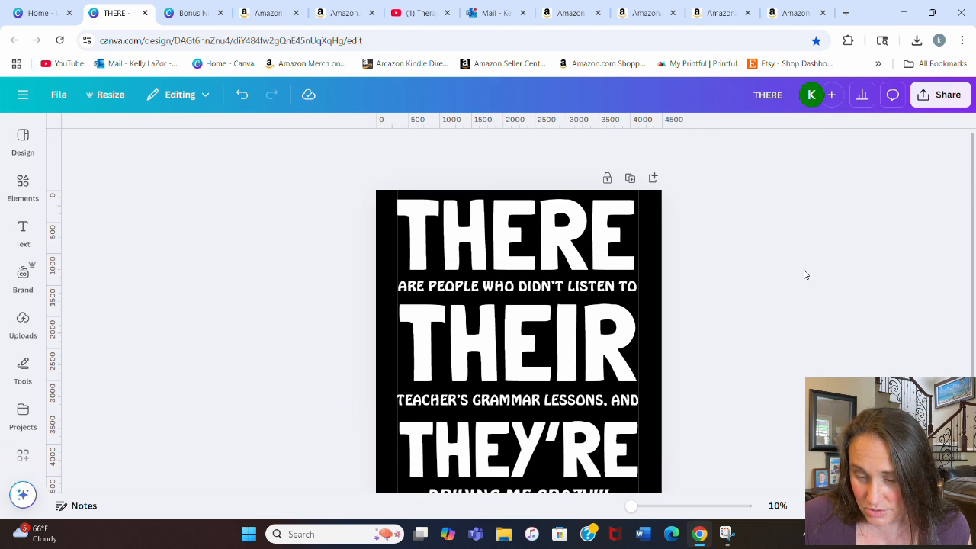
scroll(786, 209, down, 1)
scroll(783, 179, up, 1)
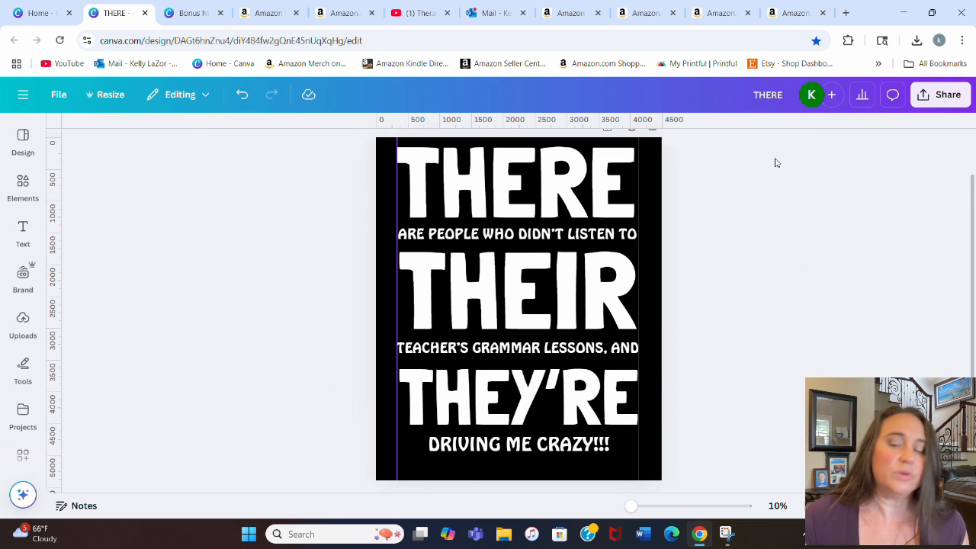
scroll(722, 158, down, 2)
scroll(722, 153, up, 2)
scroll(690, 148, down, 2)
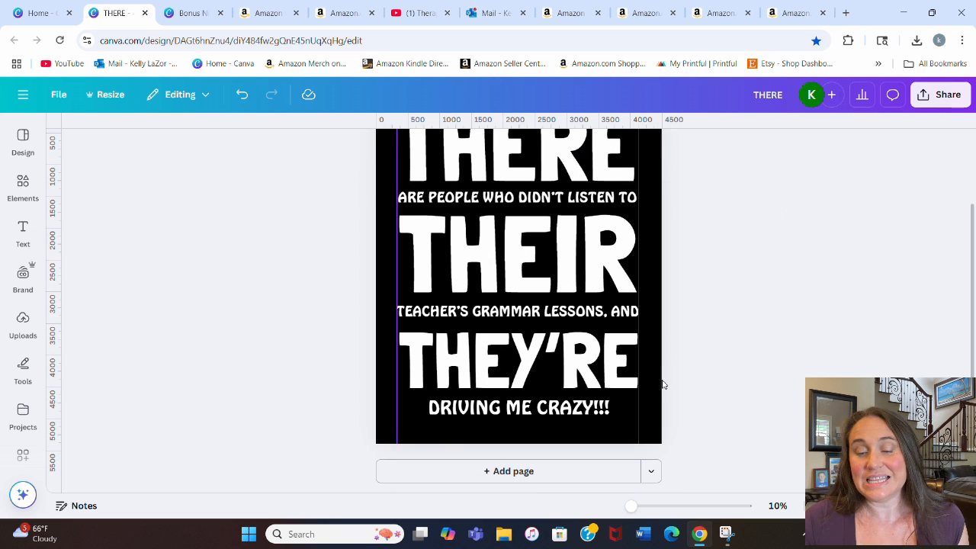
scroll(436, 159, up, 2)
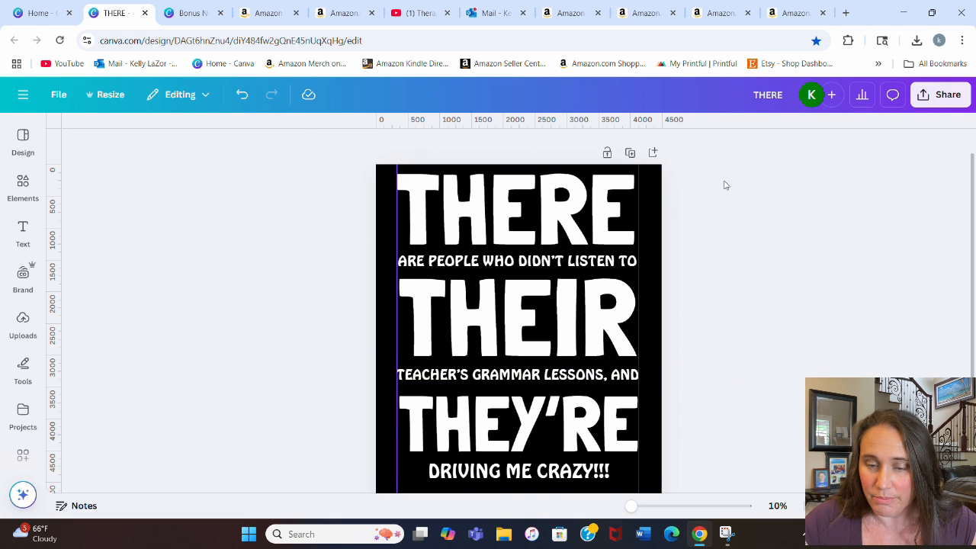
- Lower "DRIVING ME CRAZY!!!" to near the canvas's lower edge and move THEY'RE down to just above it
scroll(705, 191, down, 2)
click(559, 419)
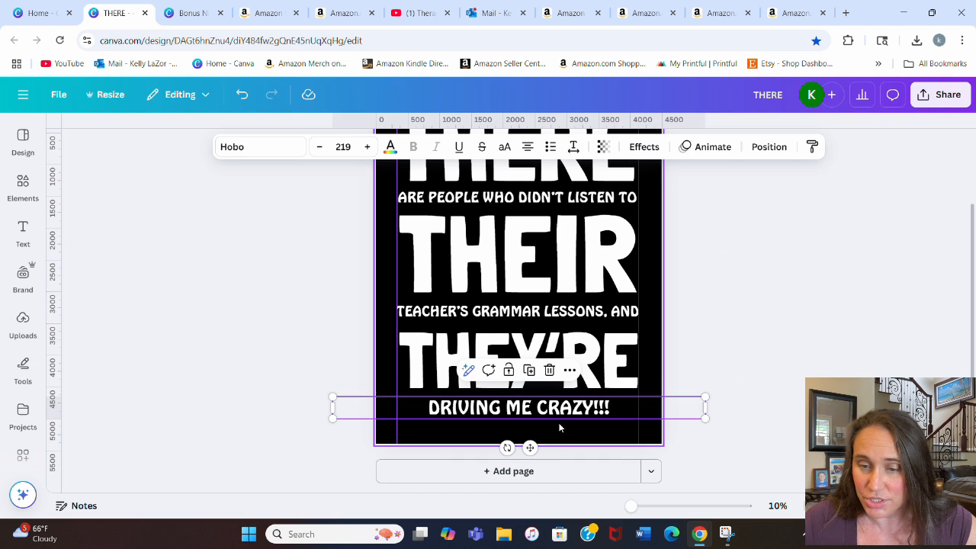
drag(554, 408, 554, 427)
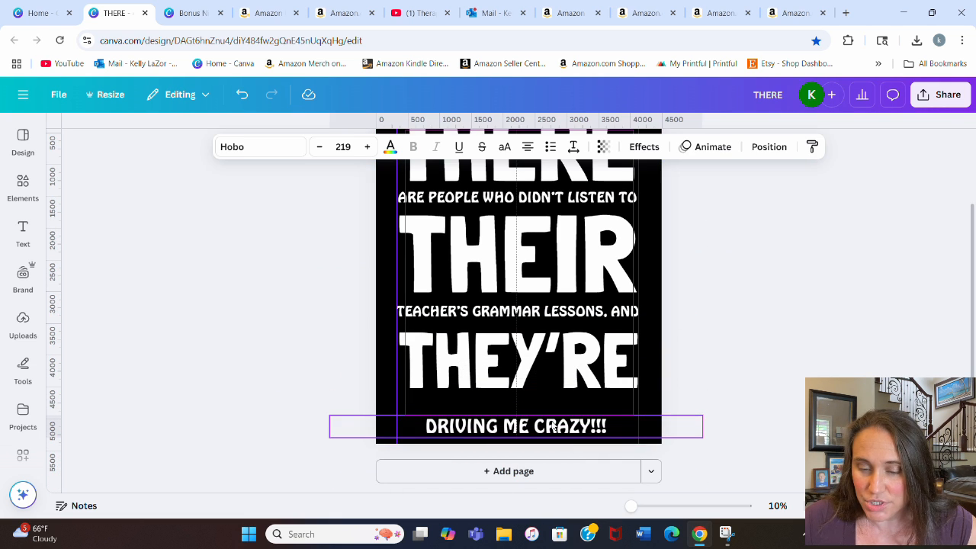
drag(610, 343, 609, 356)
click(729, 251)
- Lower "TEACHER'S GRAMMAR LESSONS, AND", THEIR and "ARE PEOPLE WHO DIDN'T LISTEN TO" slightly to spread the lines more evenly
click(586, 314)
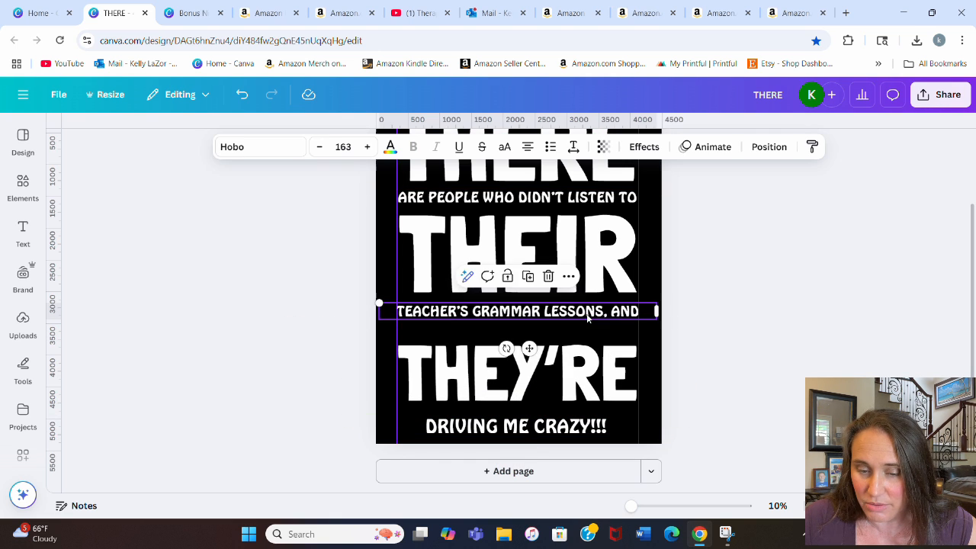
drag(587, 313, 586, 319)
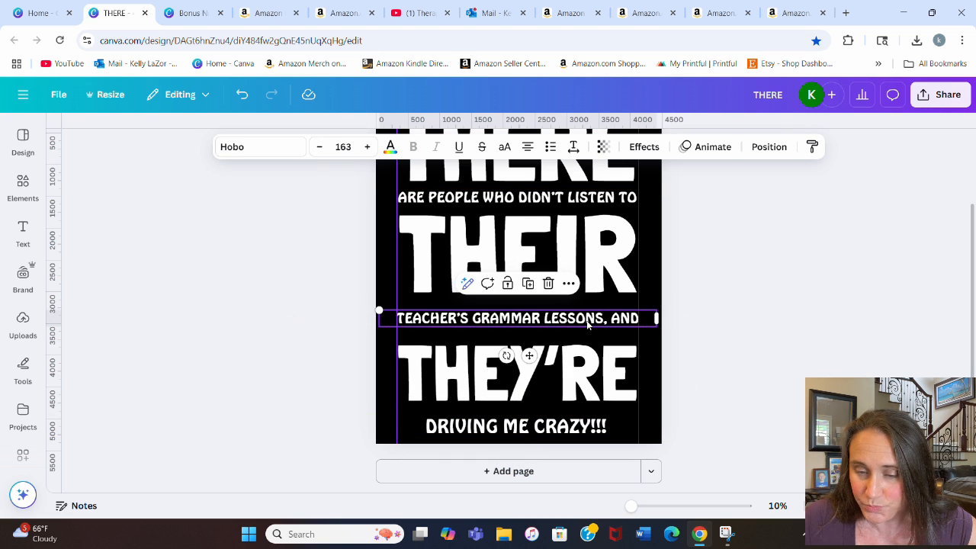
click(576, 262)
click(726, 177)
scroll(710, 201, up, 3)
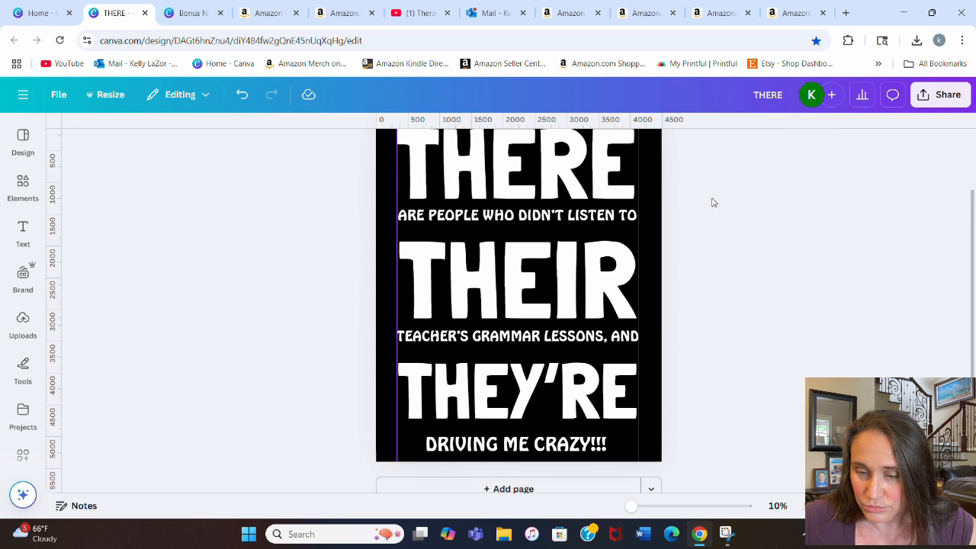
click(603, 265)
drag(605, 264, 605, 269)
click(719, 214)
click(545, 338)
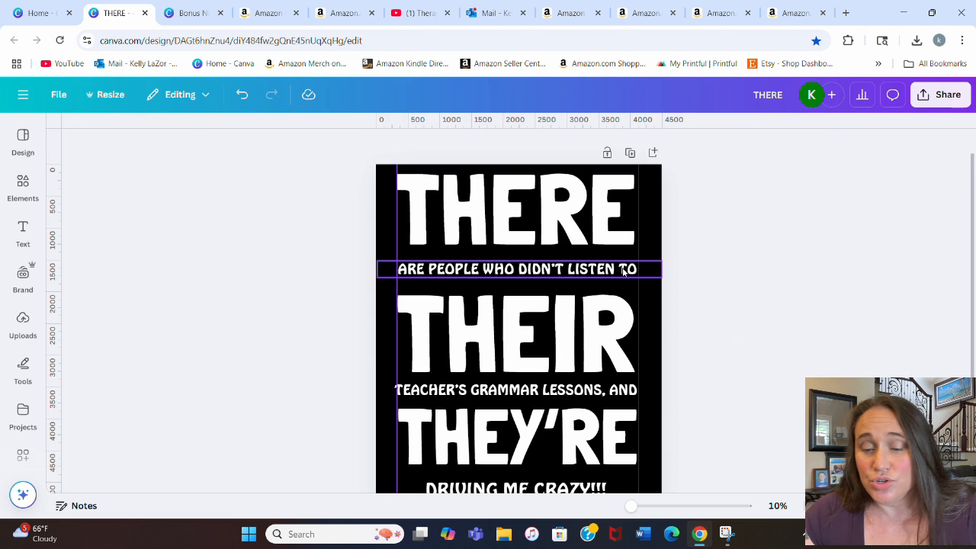
- Add a square shape to the canvas and fill it with the light purple #A578FF
key(r)
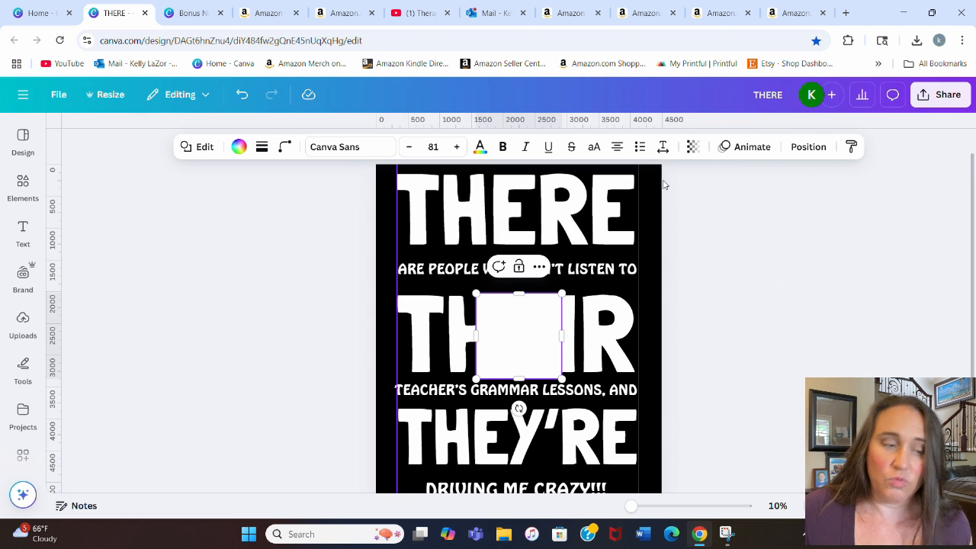
click(739, 325)
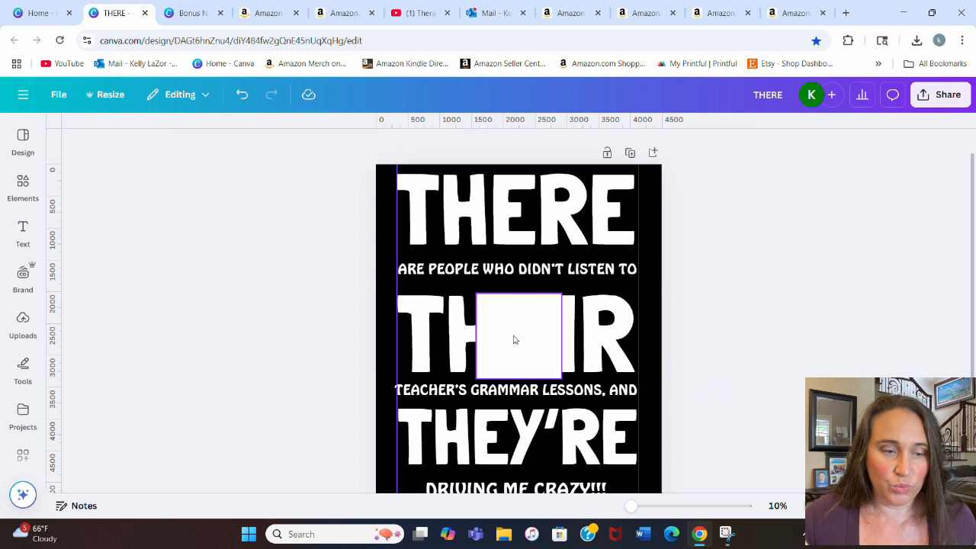
click(514, 339)
click(239, 147)
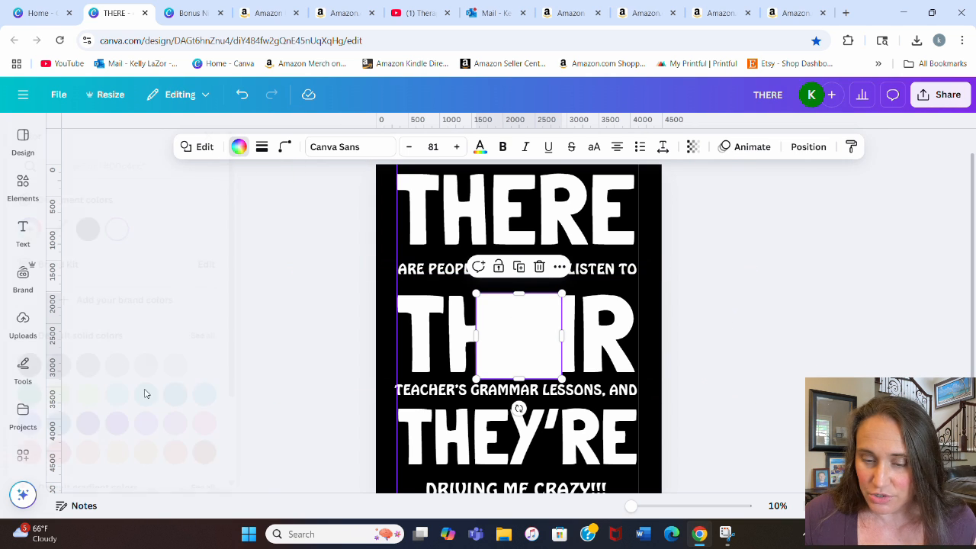
click(185, 469)
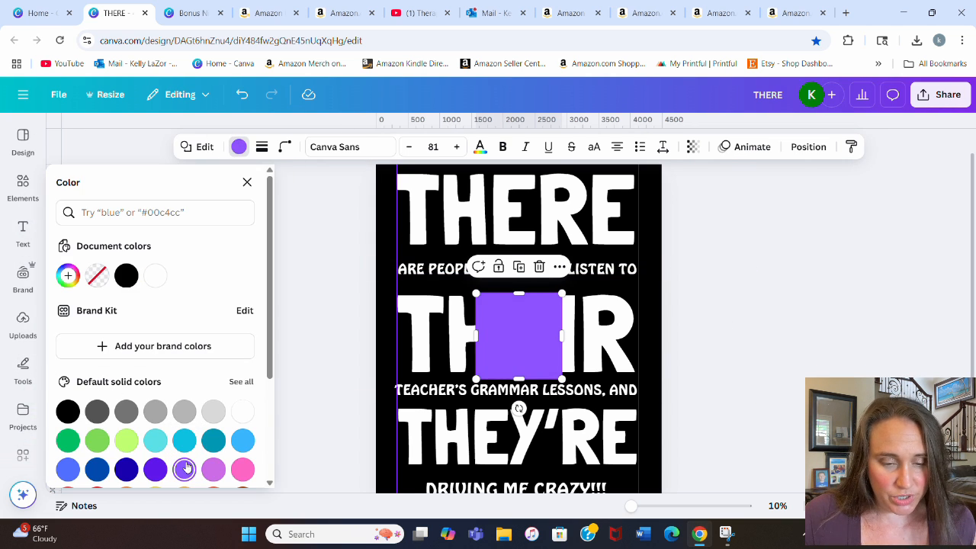
click(68, 275)
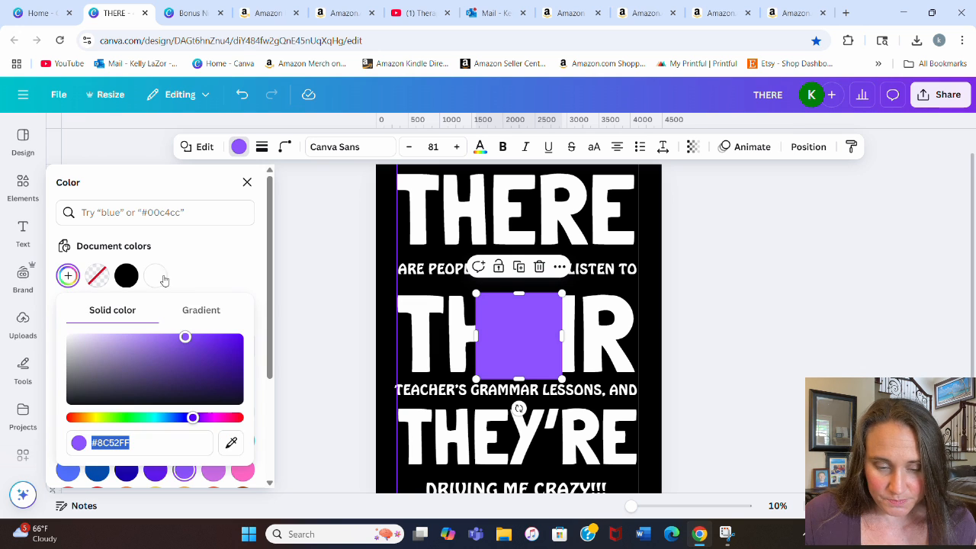
click(170, 340)
mouse_move(171, 340)
mouse_down()
mouse_move(173, 326)
mouse_move(159, 331)
mouse_up()
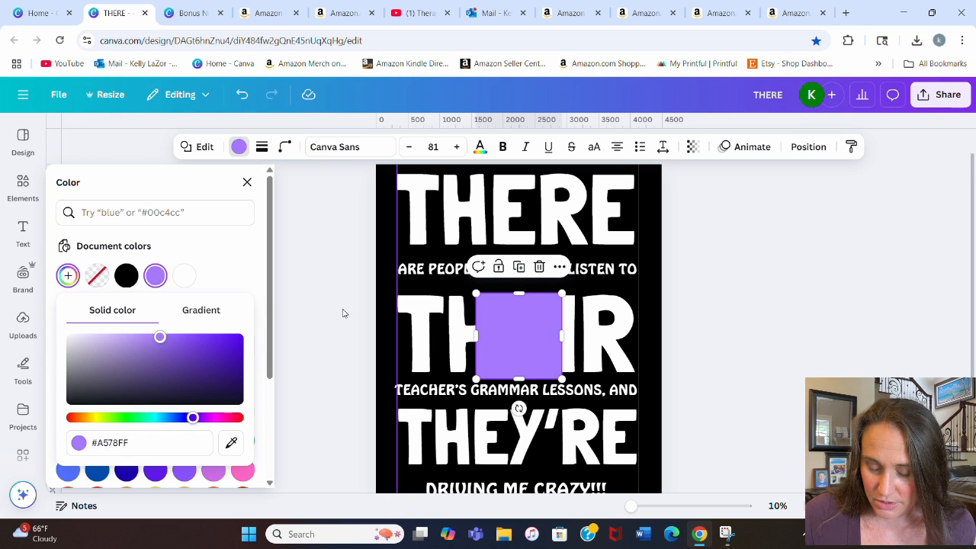
click(773, 298)
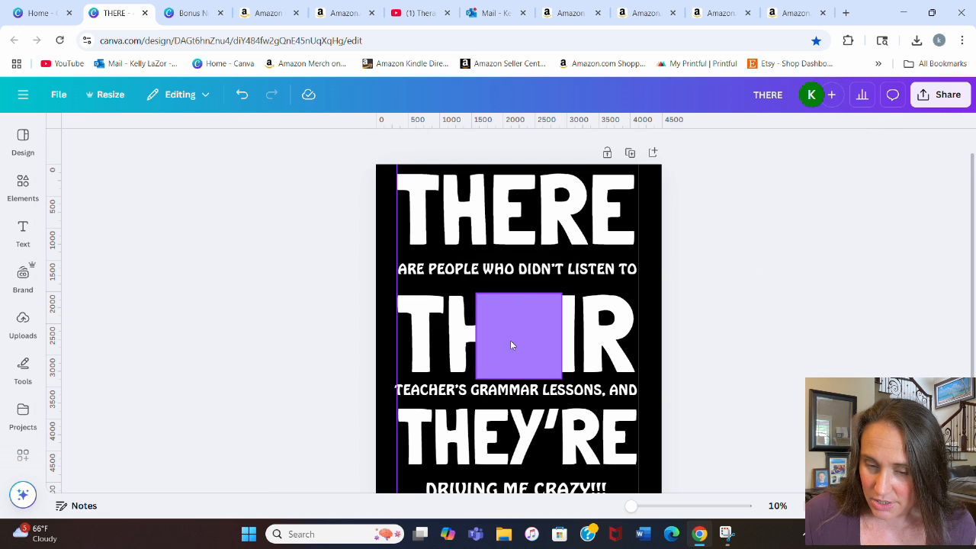
- Shape the purple square into a thin bar between the guides behind "ARE PEOPLE WHO DIDN'T LISTEN TO", fitting the phrase inside at about font size 161
drag(511, 345, 433, 304)
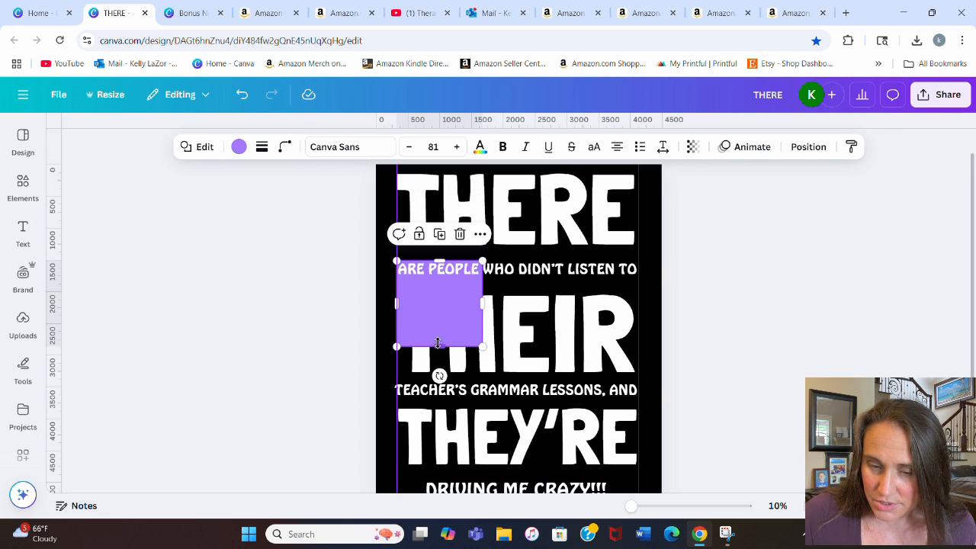
drag(437, 339, 439, 277)
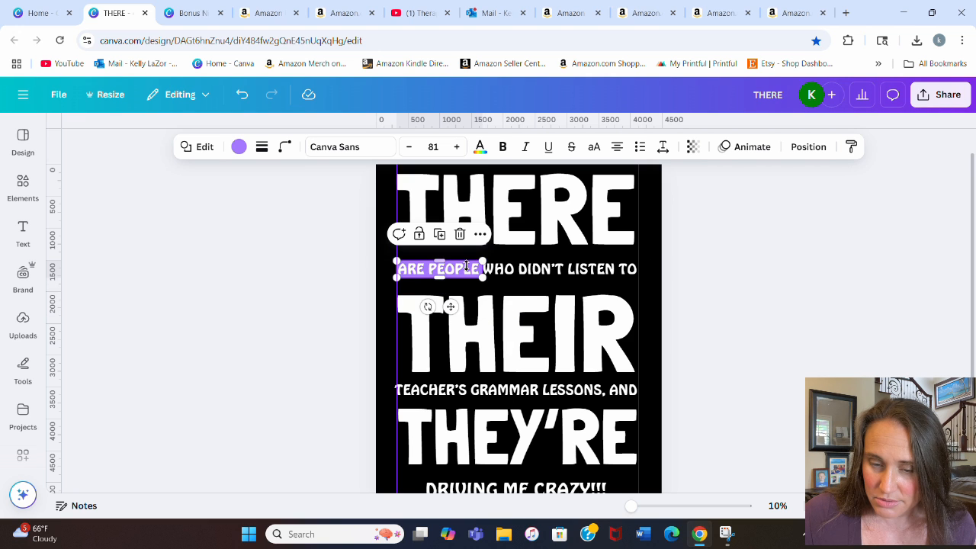
click(492, 269)
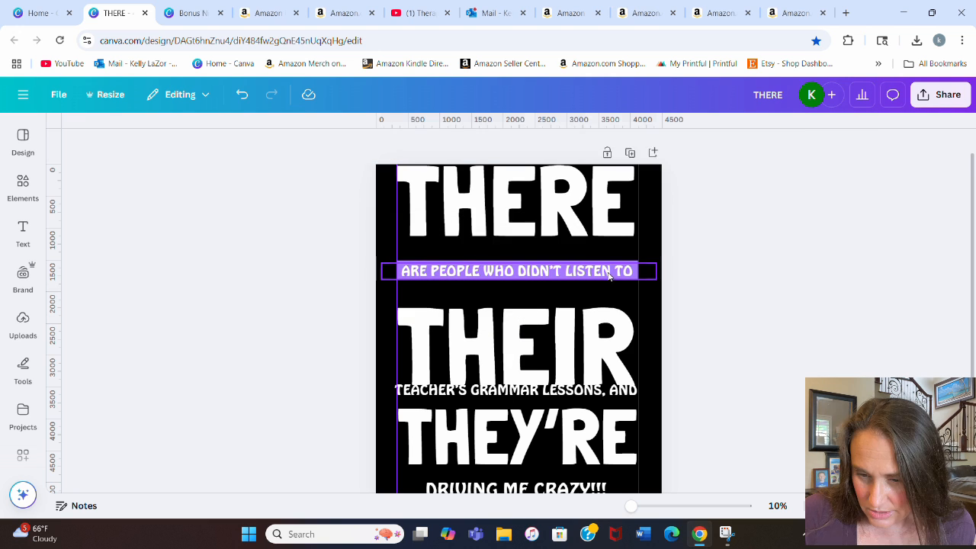
- Nudge "ARE PEOPLE WHO DIDN'T LISTEN TO" up slightly to center it vertically within the purple bar
click(611, 272)
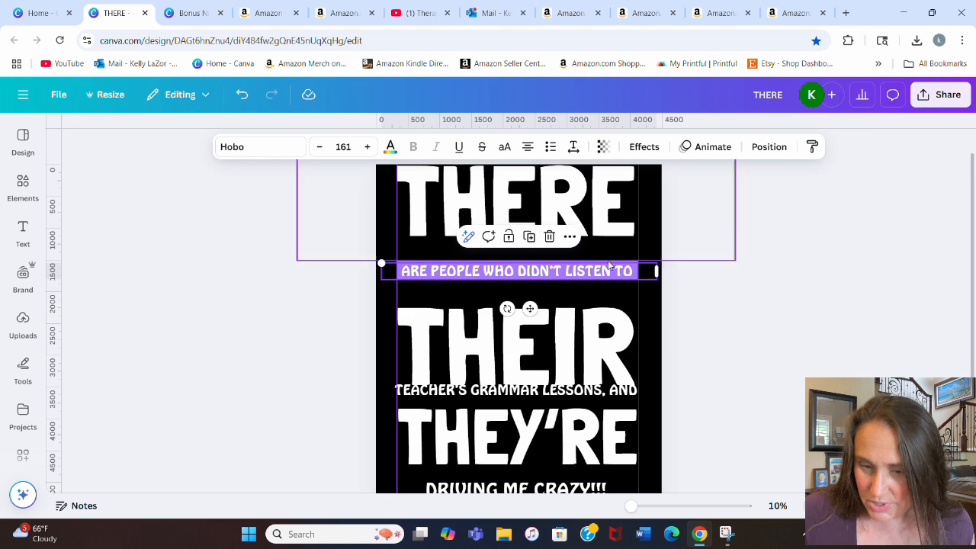
key(Up)
key(Up)
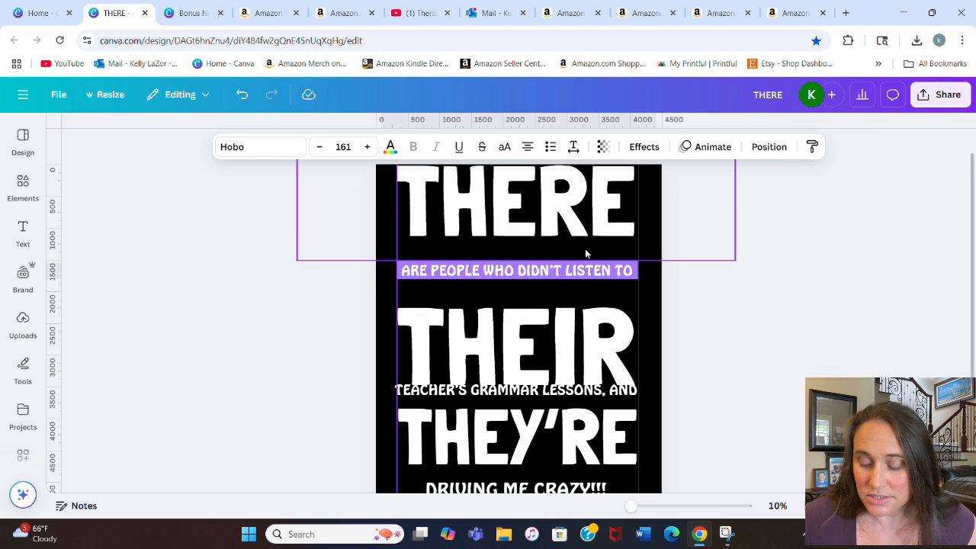
key(Up)
key(Up)
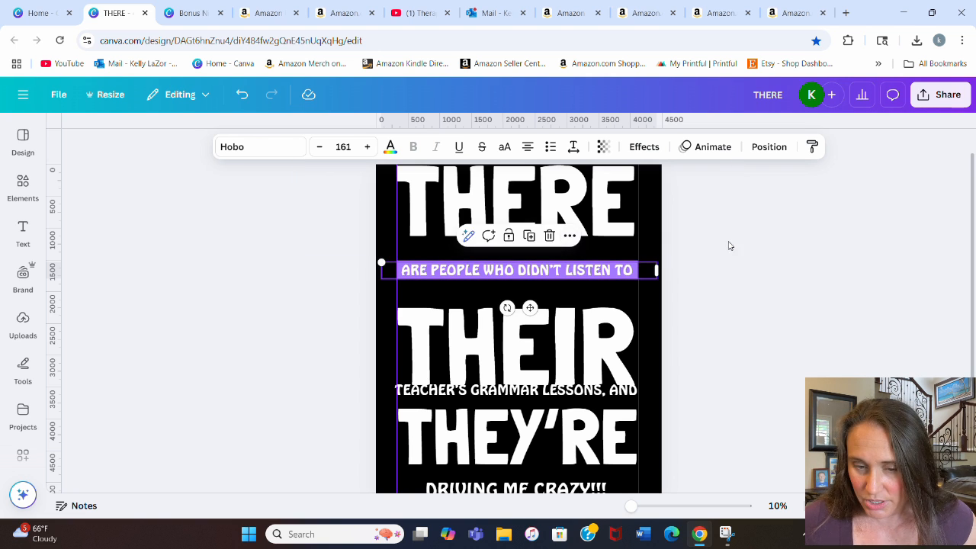
click(724, 288)
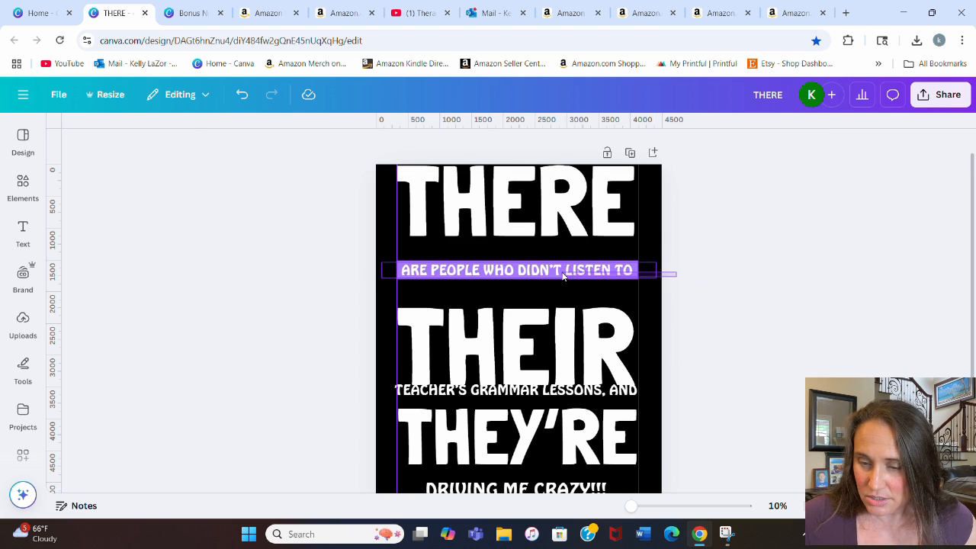
- Group "ARE PEOPLE WHO DIDN'T LISTEN TO" with its purple bar
click(654, 273)
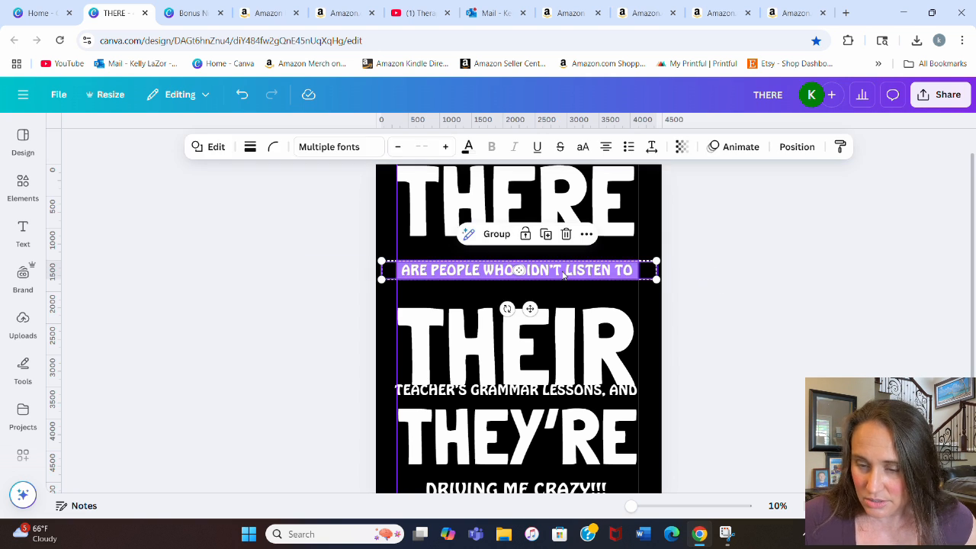
click(488, 234)
key(Escape)
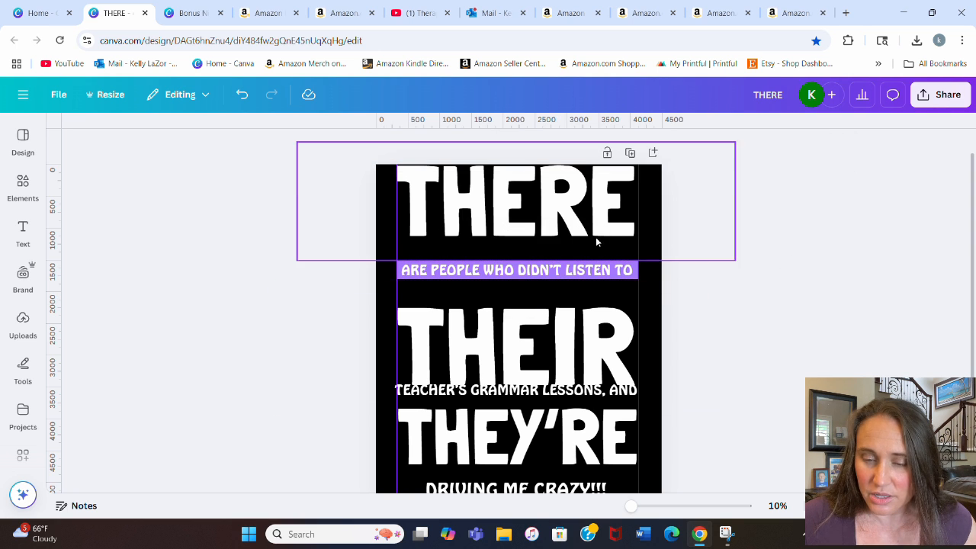
- Raise THEIR until its letters sit directly beneath the purple bar
scroll(694, 270, down, 2)
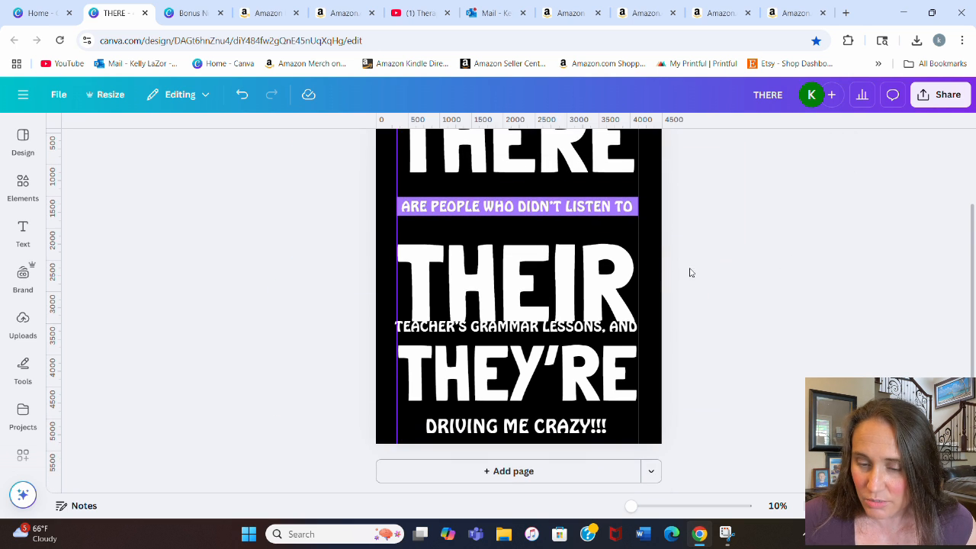
click(596, 292)
drag(596, 288, 595, 247)
click(793, 313)
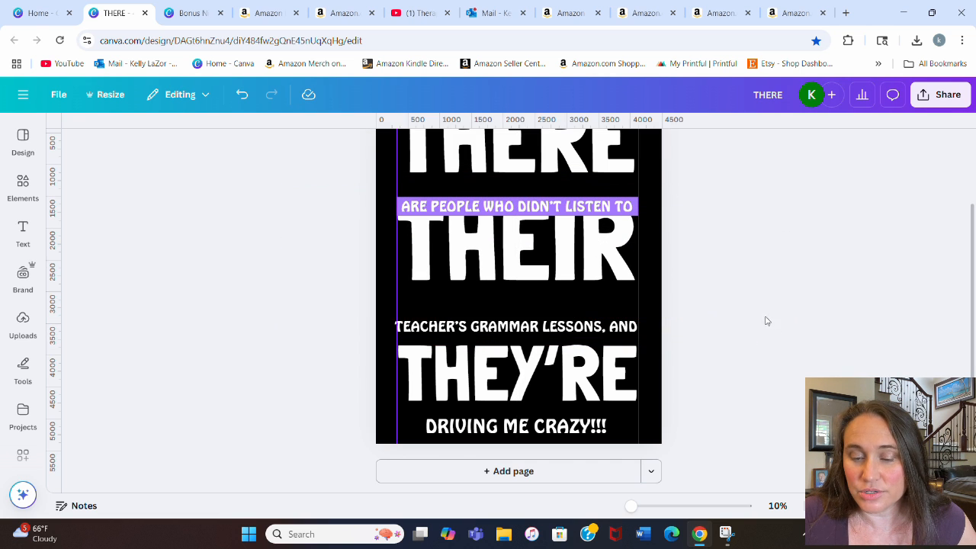
- Add a purple square and stretch it into a bar between the guides behind "TEACHER'S GRAMMAR LESSONS, AND"
key(r)
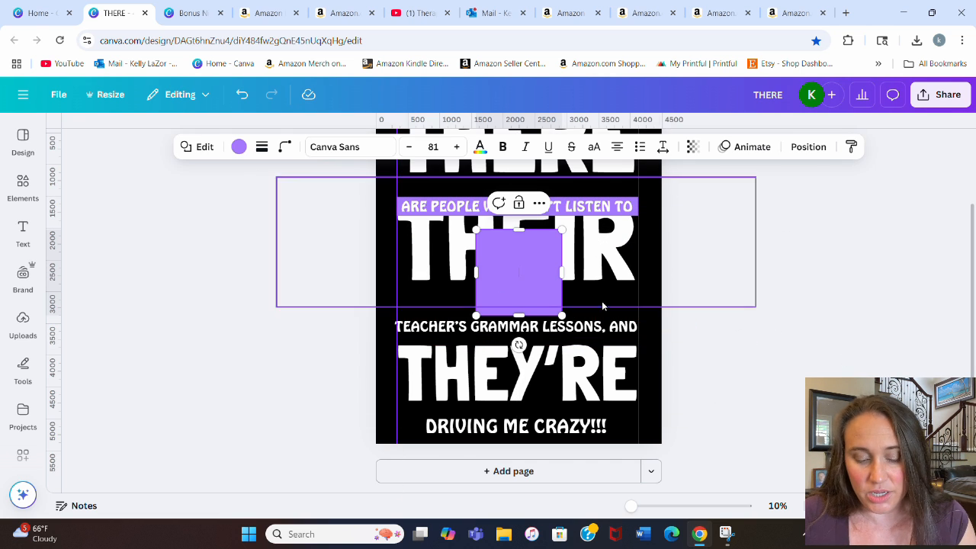
click(801, 307)
drag(503, 285, 449, 355)
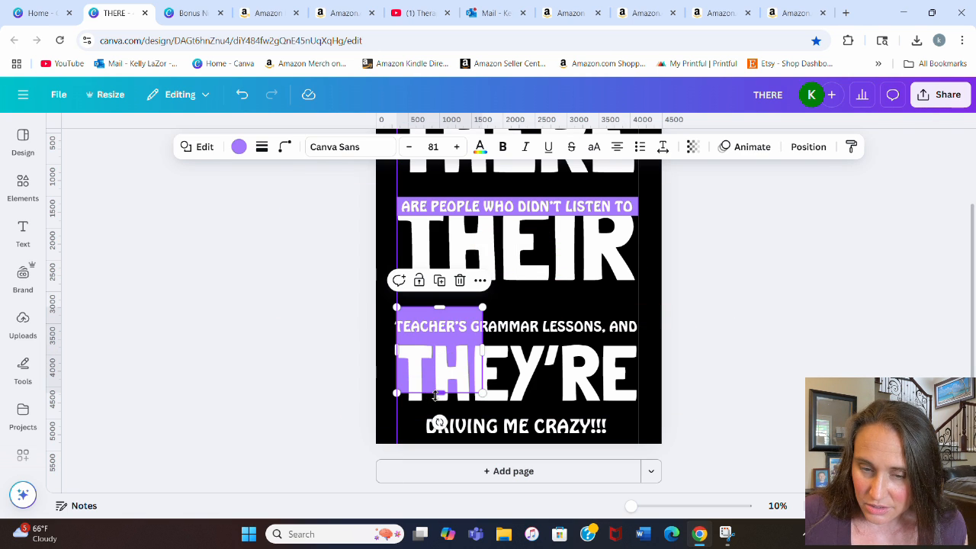
drag(437, 393, 645, 314)
click(652, 328)
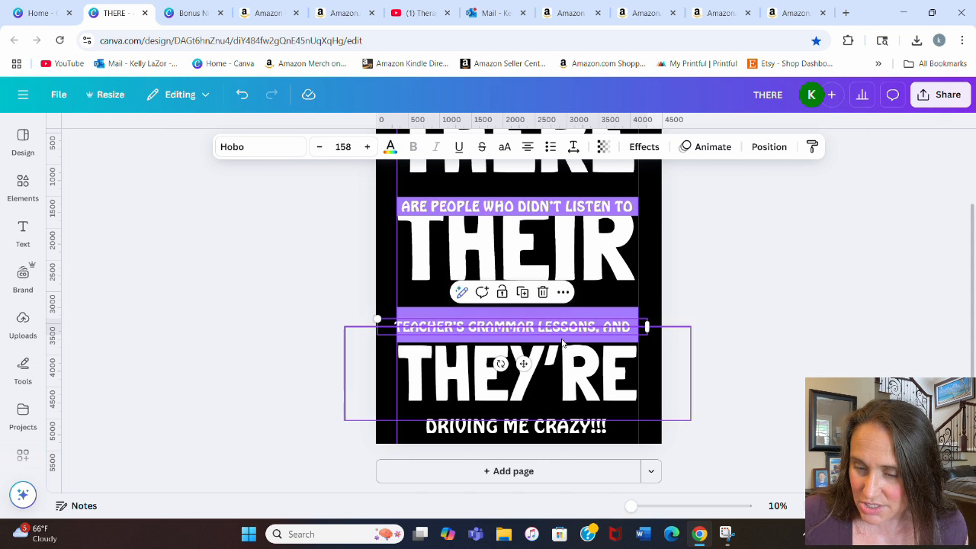
- Shrink "TEACHER'S GRAMMAR LESSONS, AND" to about font size 156 so it fits inside the width of its purple bar
drag(562, 330, 565, 326)
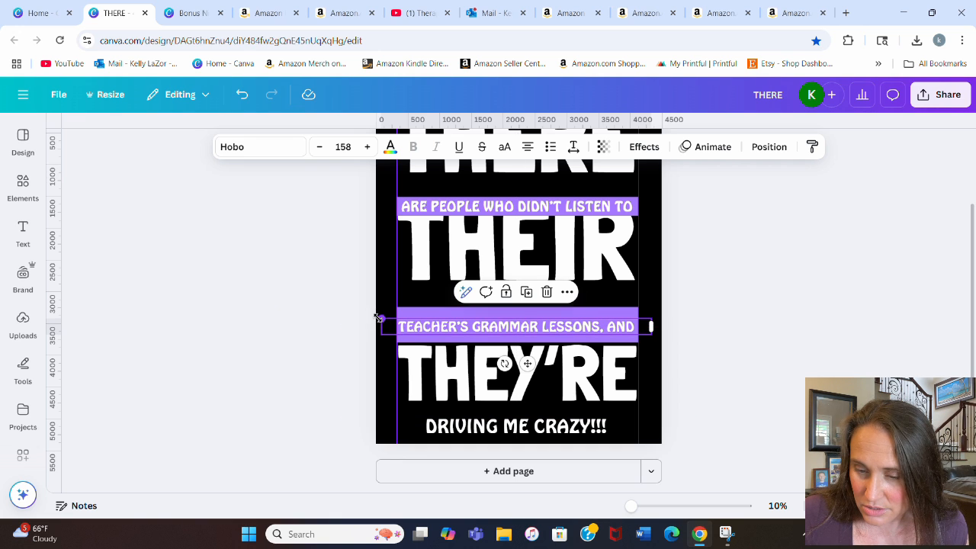
drag(379, 317, 383, 321)
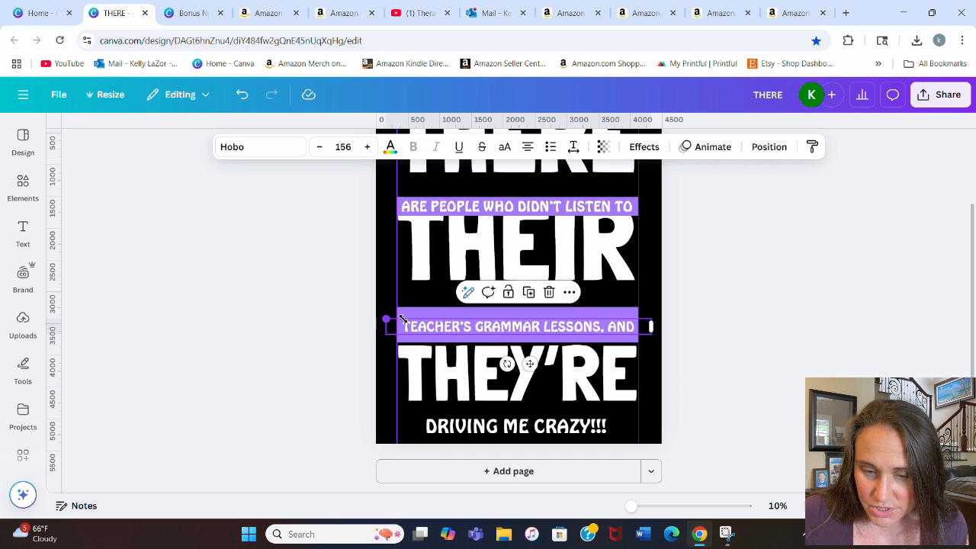
click(800, 310)
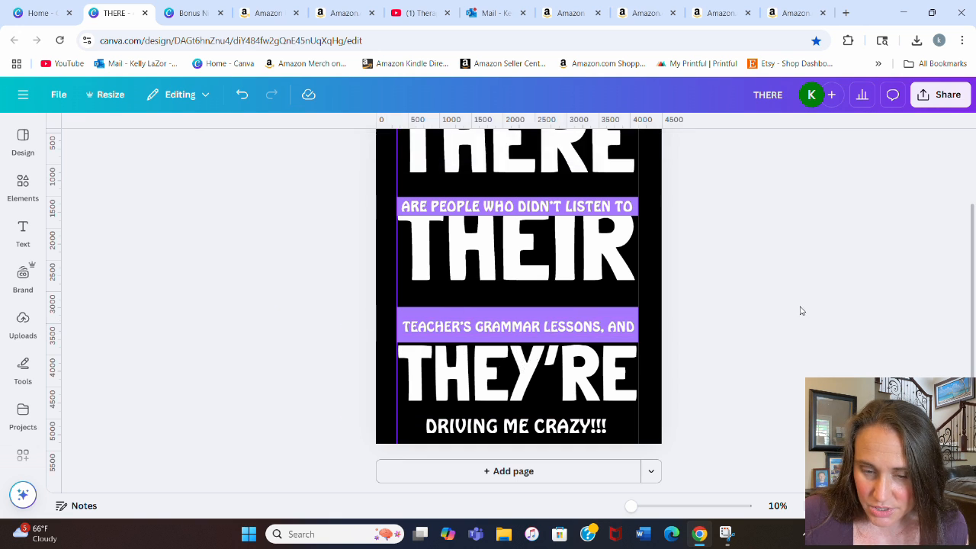
- Trim the purple bar's upper and lower edges close to "TEACHER'S GRAMMAR LESSONS, AND", moving THEY'RE down out of the way
click(545, 313)
drag(524, 307, 518, 319)
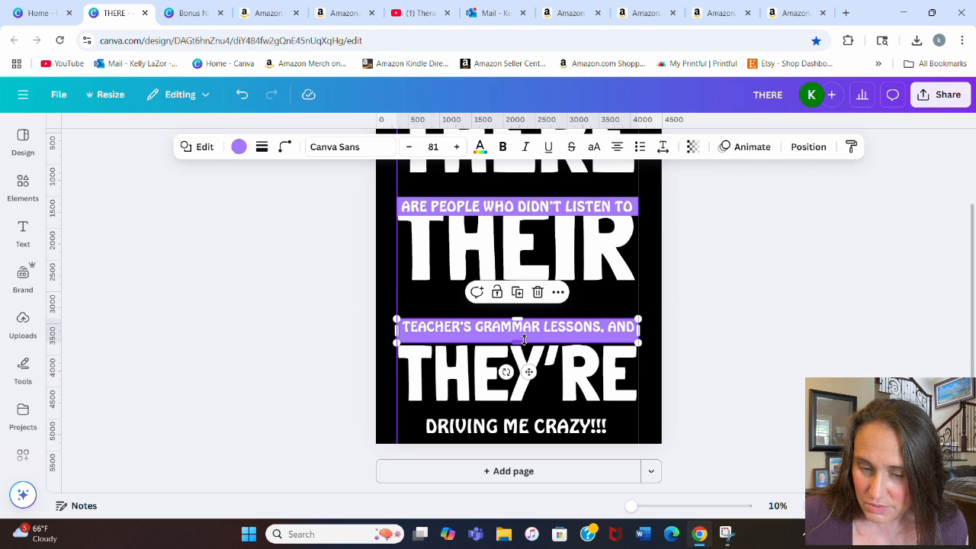
click(744, 328)
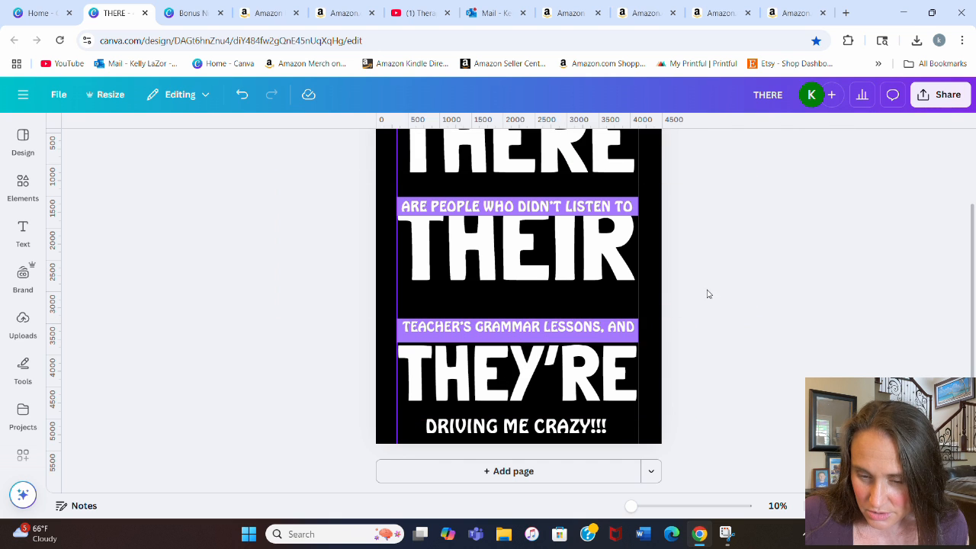
drag(614, 382, 614, 425)
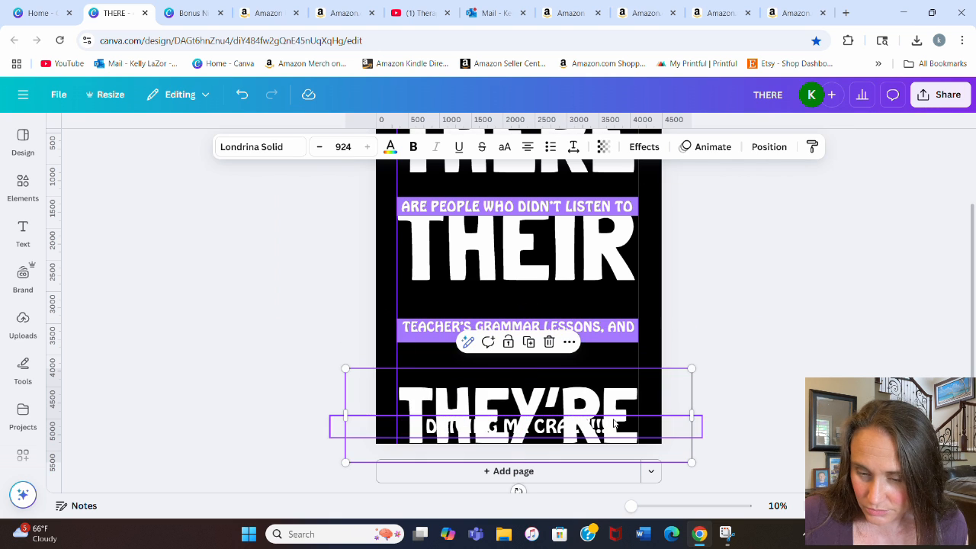
click(610, 340)
drag(516, 337, 518, 337)
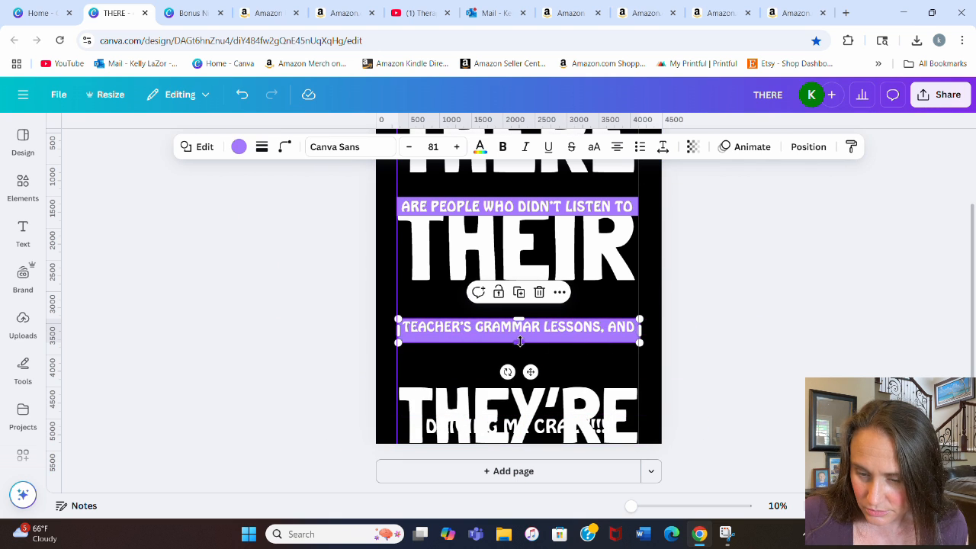
click(715, 340)
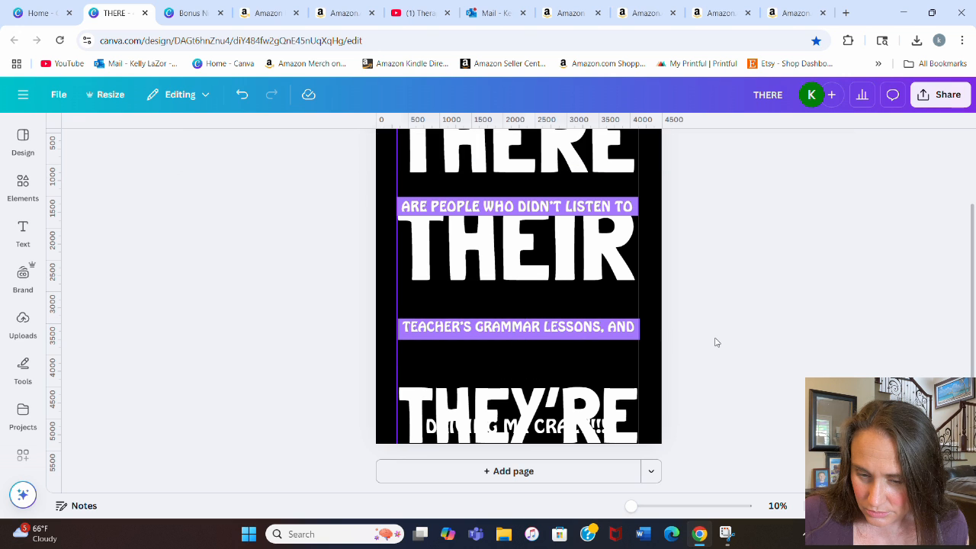
- Group the vertically centered "TEACHER'S GRAMMAR LESSONS, AND" with its purple bar and raise the group slightly toward THEIR
mouse_move(622, 336)
mouse_down()
mouse_move(610, 339)
mouse_move(621, 338)
mouse_up()
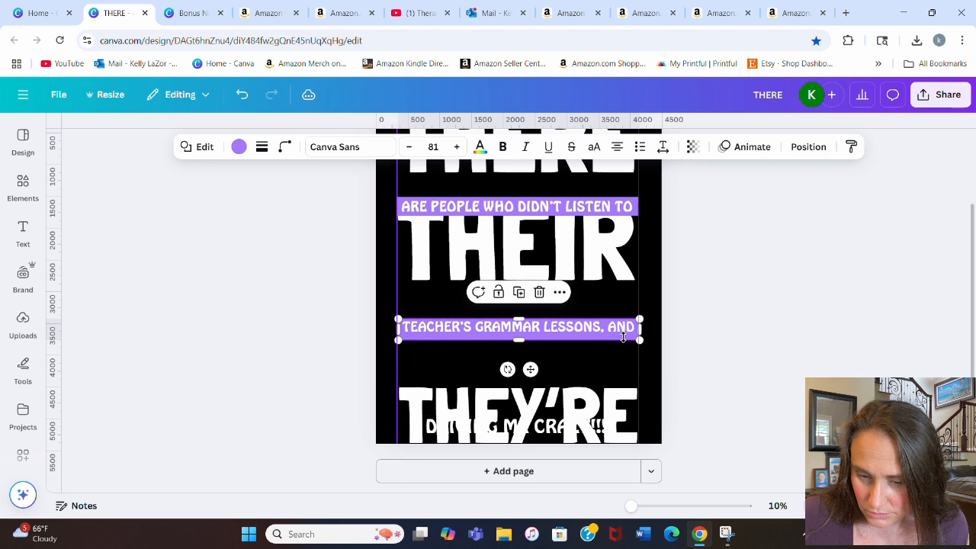
drag(759, 332, 478, 334)
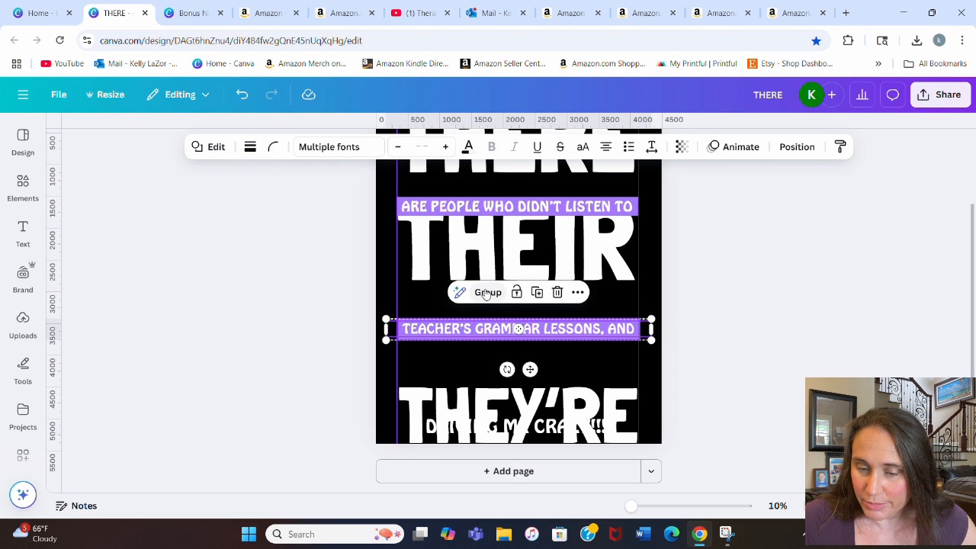
click(486, 293)
click(785, 343)
mouse_move(574, 332)
mouse_down()
mouse_move(571, 312)
mouse_move(578, 323)
mouse_up()
click(706, 285)
- Lower THERE closer to the first purple bar, and enlarge THEIR to about font size 1279, centered between the two bars
scroll(721, 298, up, 2)
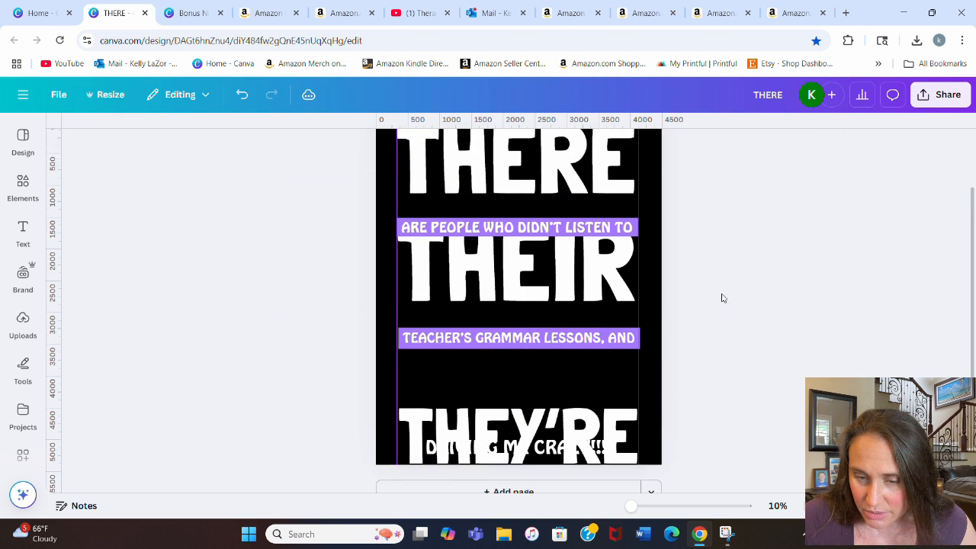
click(596, 235)
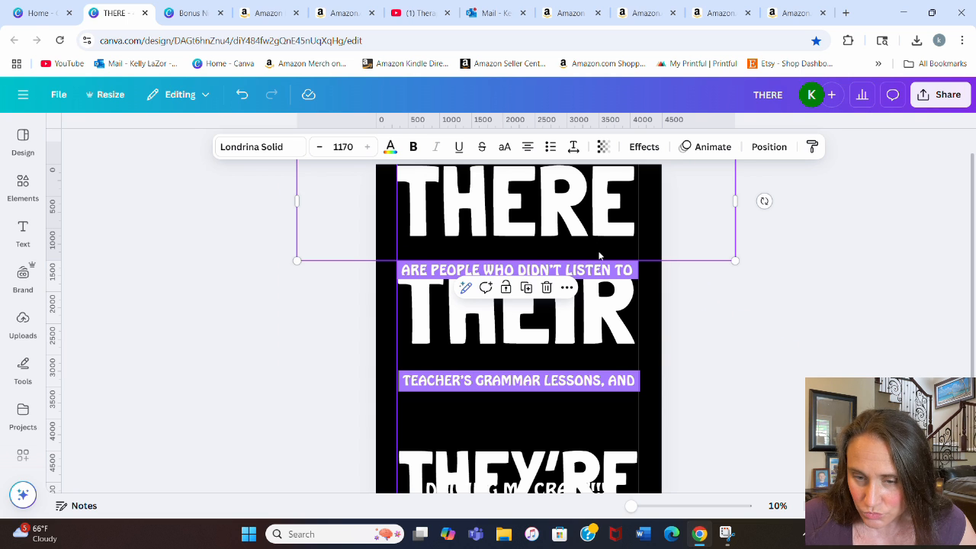
drag(599, 256, 597, 272)
drag(593, 335, 575, 437)
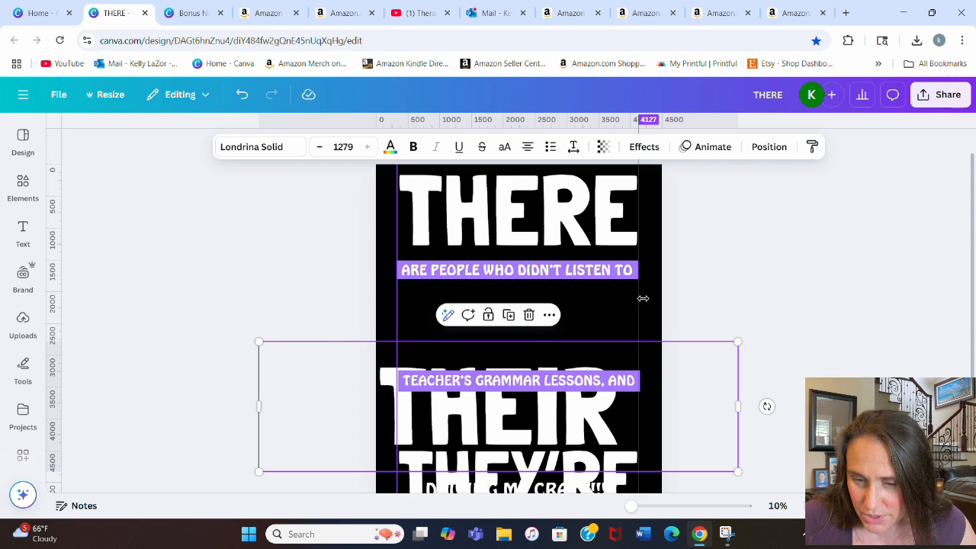
click(843, 268)
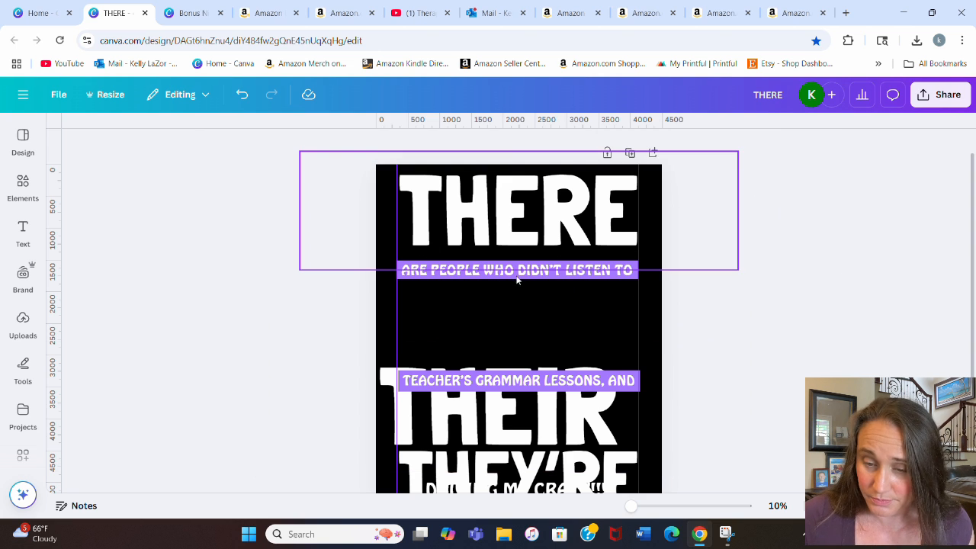
click(560, 237)
drag(600, 432, 620, 355)
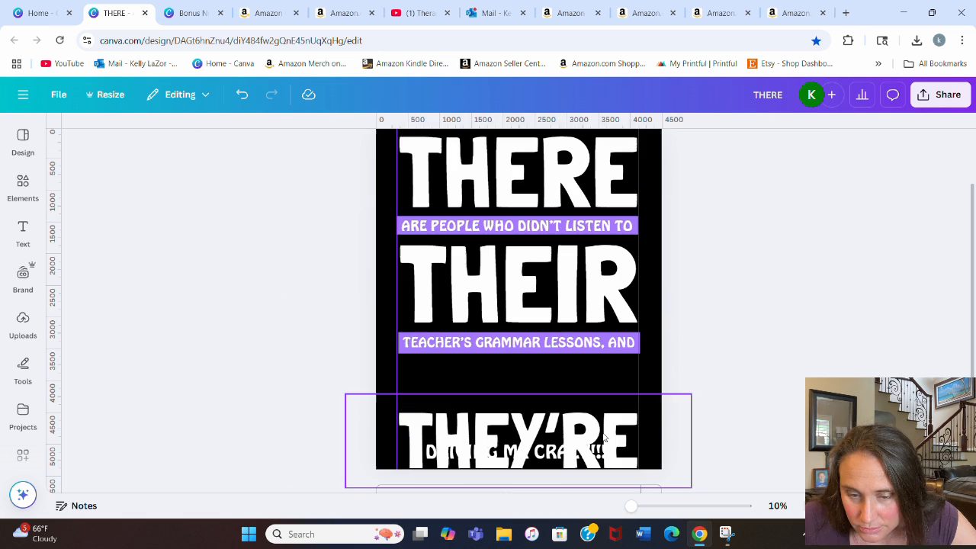
- Raise THEY'RE to sit just beneath the "TEACHER'S GRAMMAR LESSONS, AND" bar, clear of the last phrase
click(607, 410)
drag(607, 410, 605, 358)
click(740, 241)
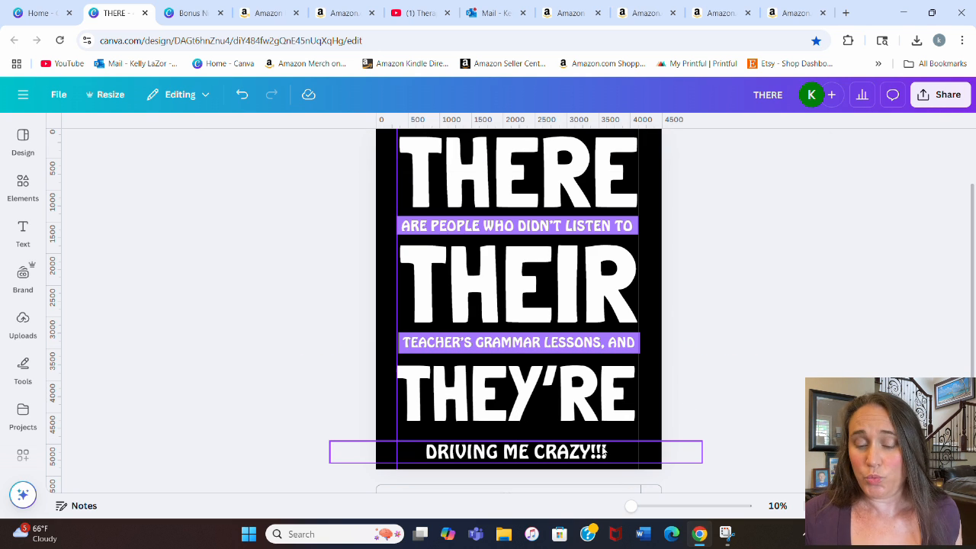
- Add another purple square and shape it into a thin bar between the guides just below THEY'RE for "DRIVING ME CRAZY!!!"
key(r)
click(764, 254)
scroll(689, 265, down, 1)
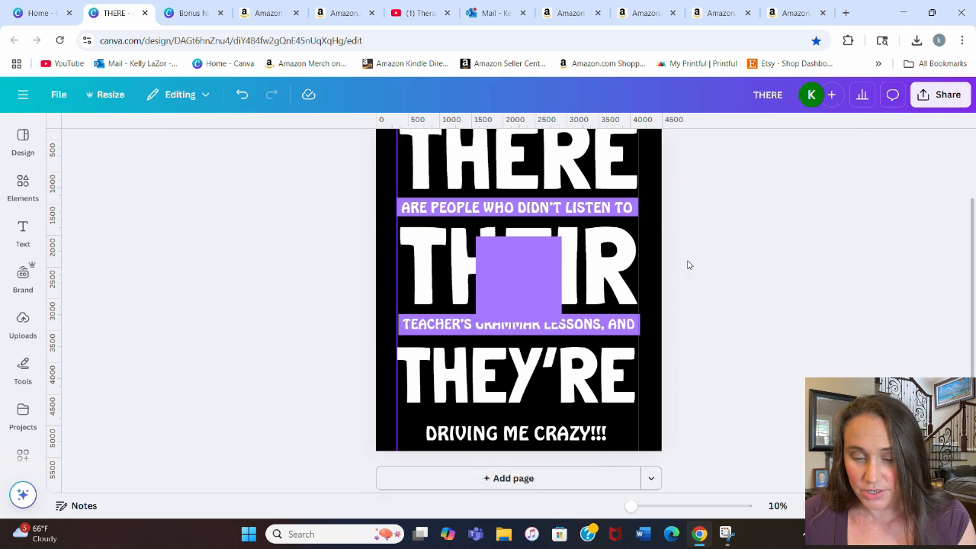
drag(529, 257, 452, 430)
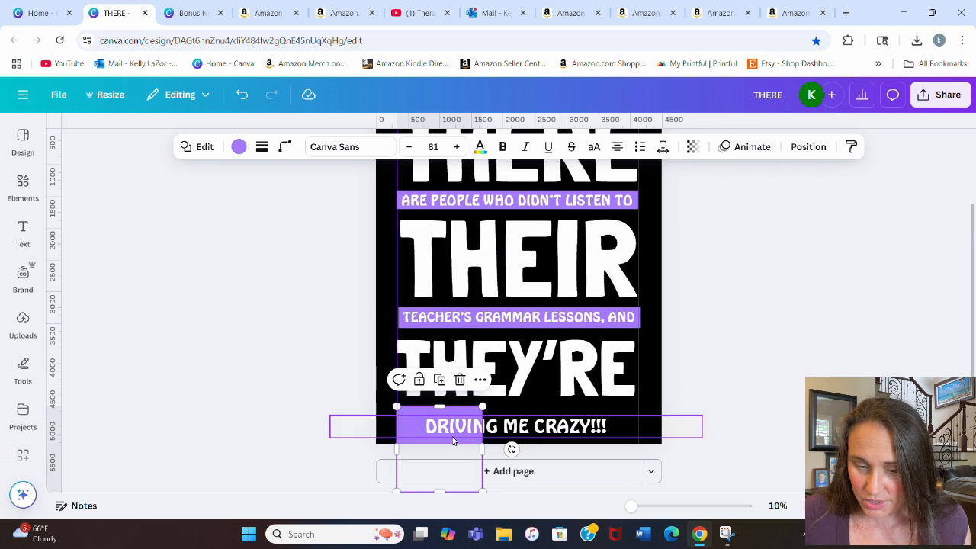
drag(440, 492, 643, 415)
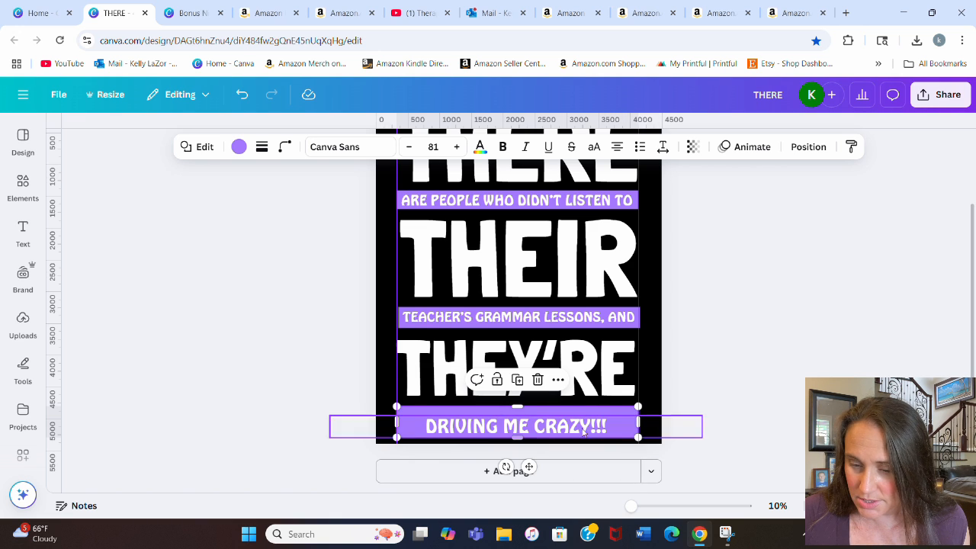
drag(521, 437, 524, 428)
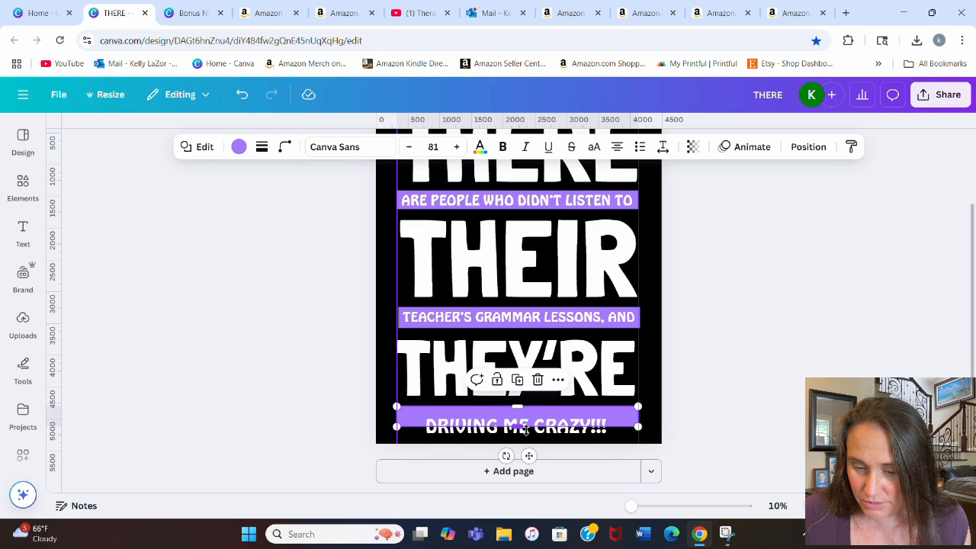
click(656, 462)
- Nudge "DRIVING ME CRAZY!!!" upward until it is vertically centered within its purple bar
click(576, 424)
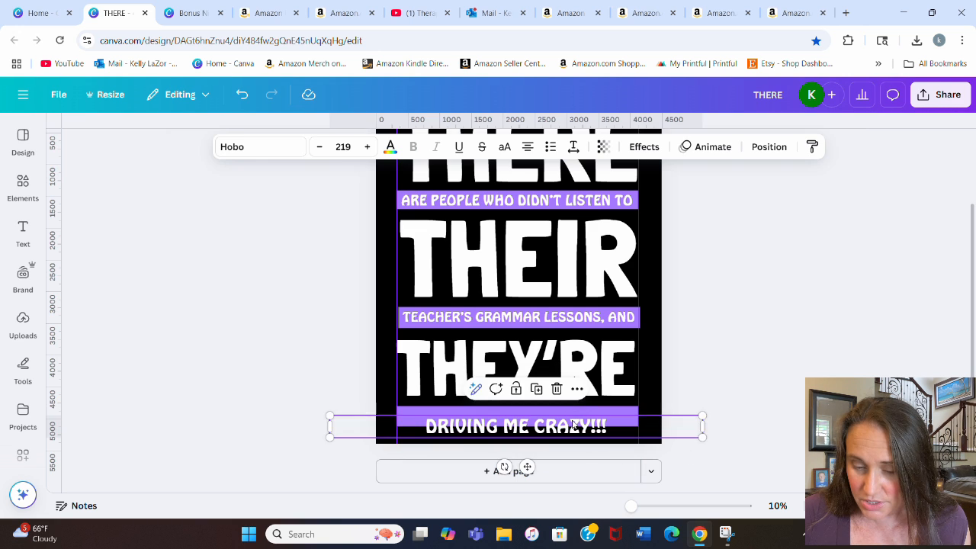
key(Up)
key(Up)
key(Up)
key(Up)
key(Up)
key(Up)
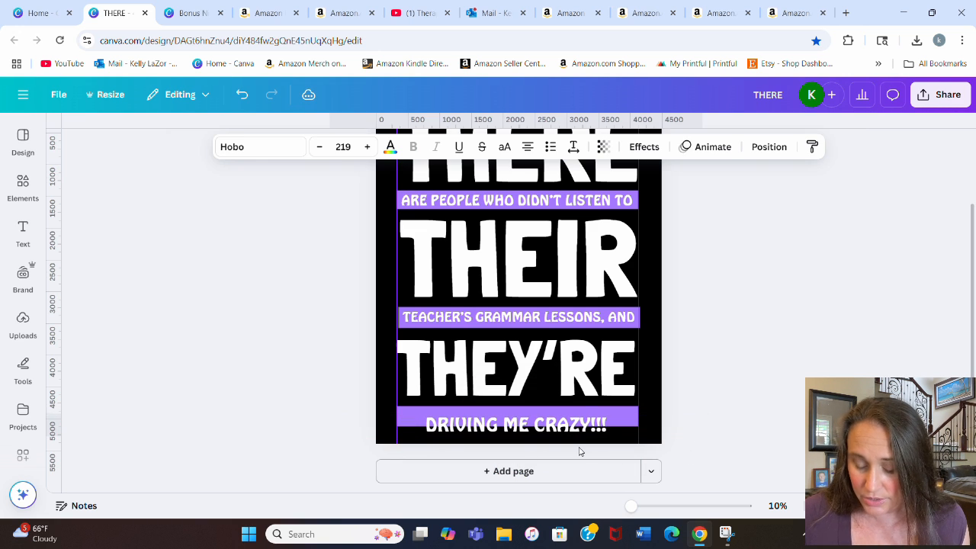
key(Up)
key(Up)
key(Up)
key(Up)
key(Up)
key(Up)
key(Up)
key(Up)
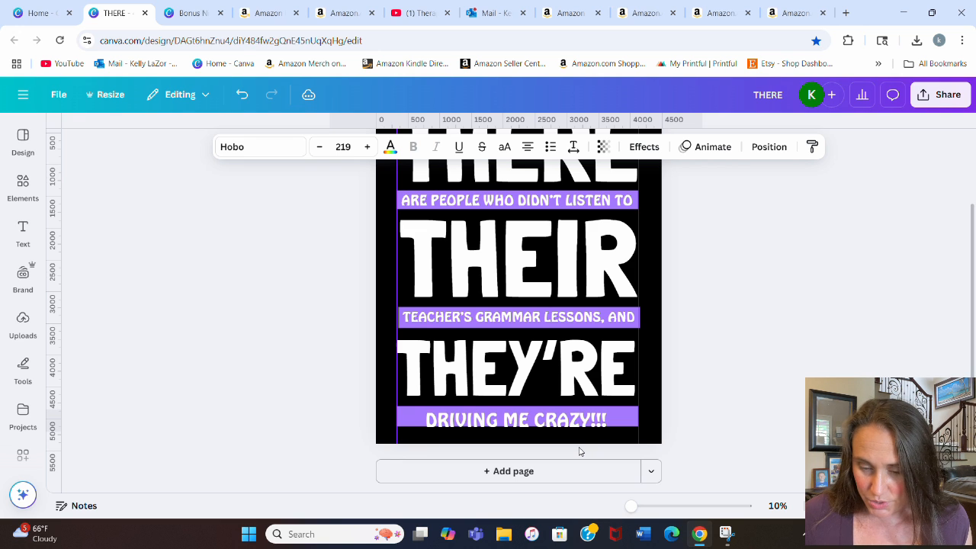
key(Up)
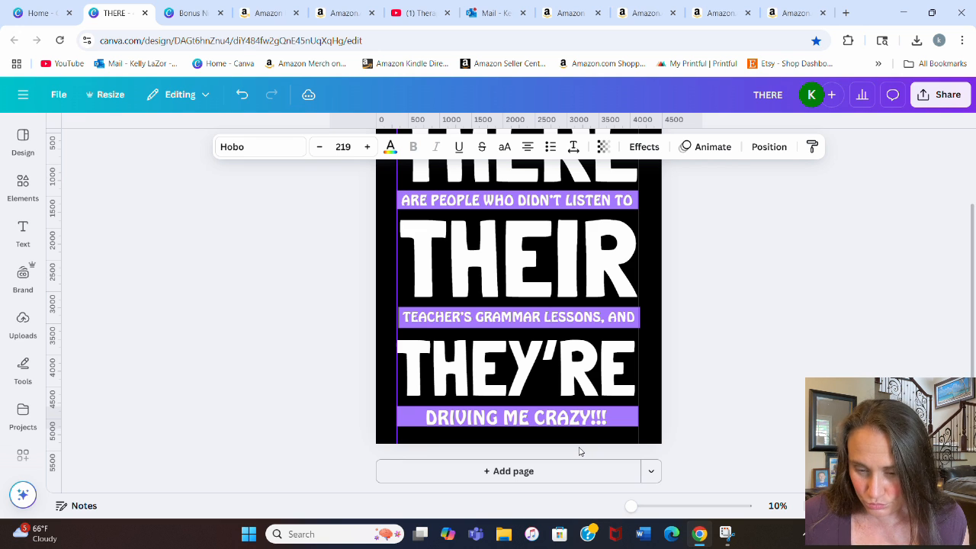
key(Up)
key(Up)
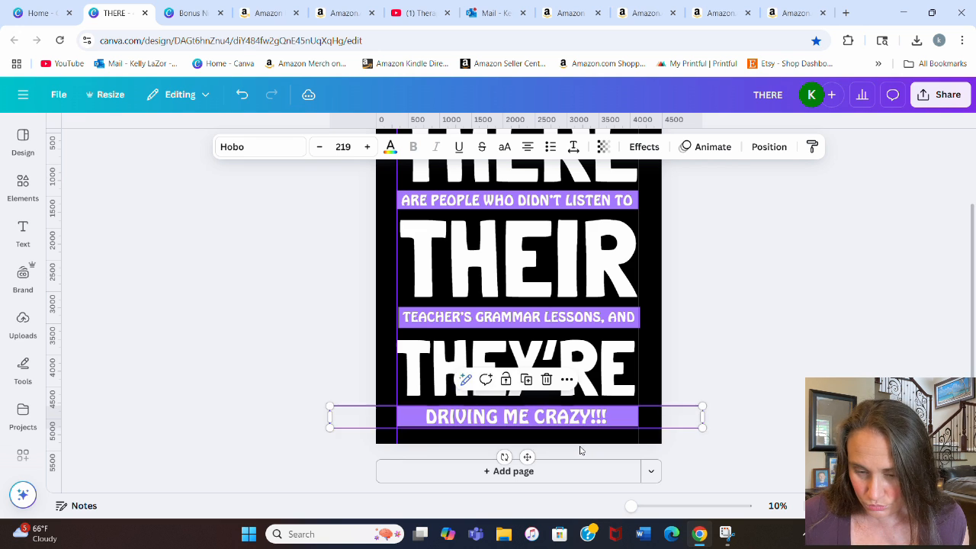
click(694, 418)
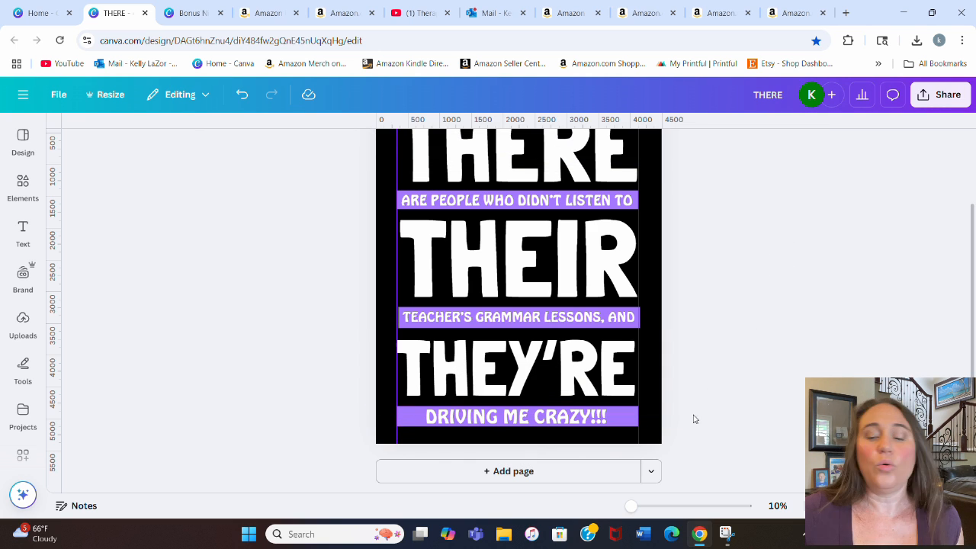
- Reduce "DRIVING ME CRAZY!!!" to about font size 203 with letter spacing 42, and recenter it on its purple bar
click(621, 420)
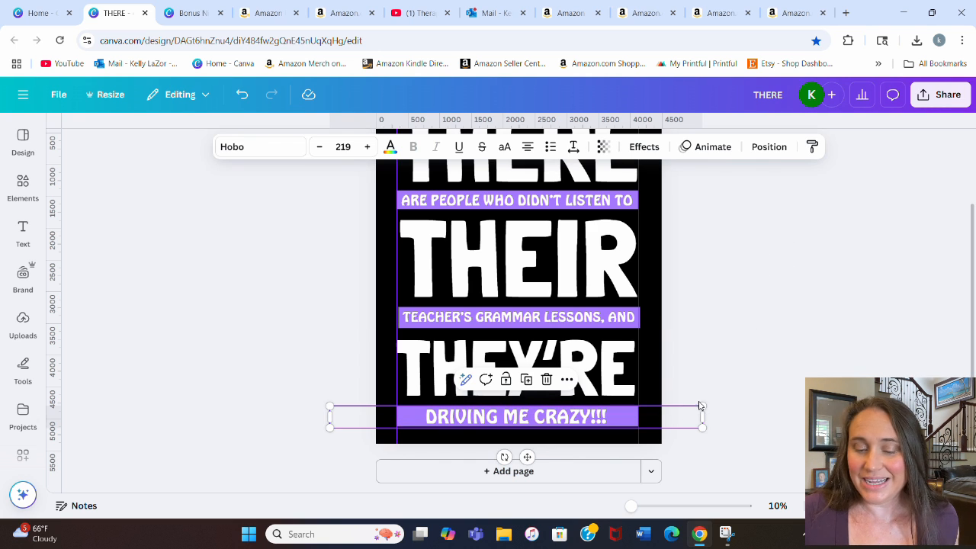
drag(703, 405, 676, 406)
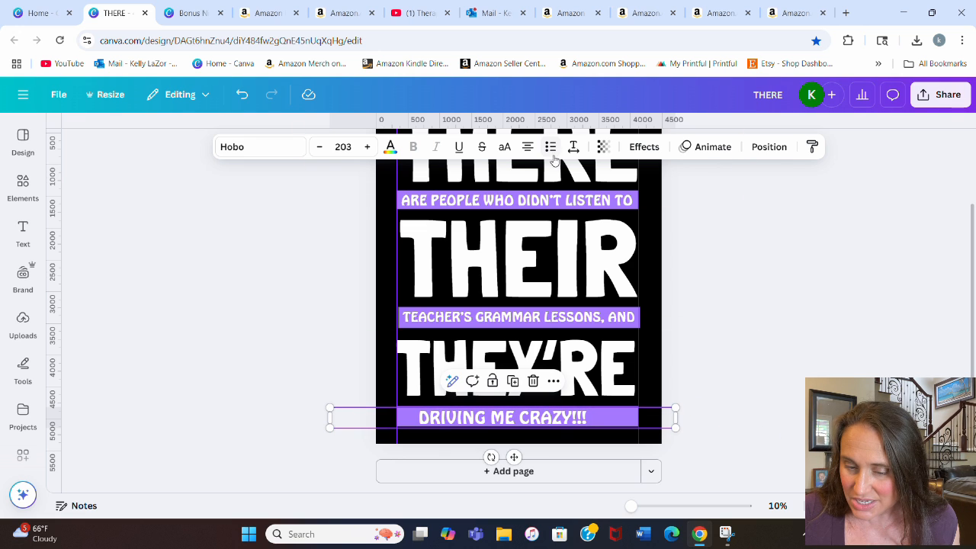
click(574, 147)
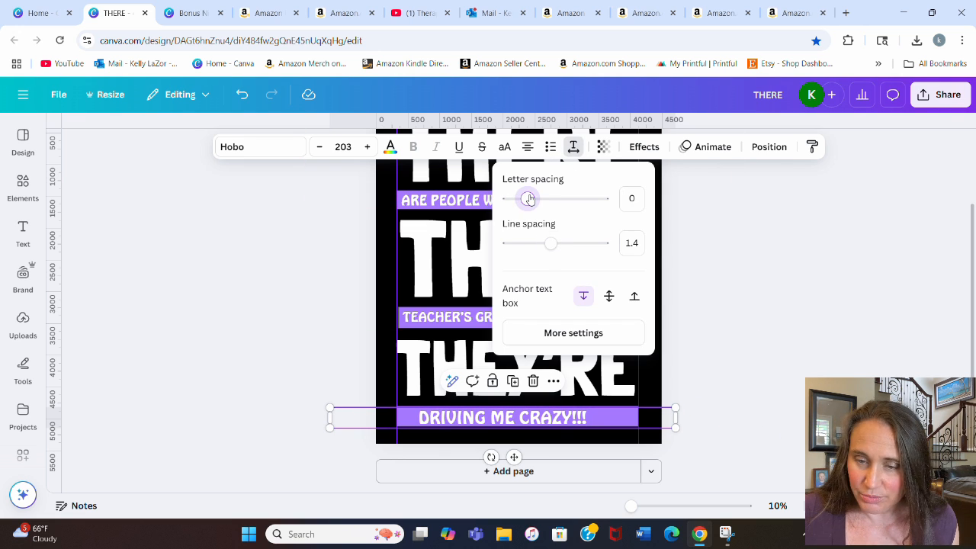
drag(529, 199, 531, 199)
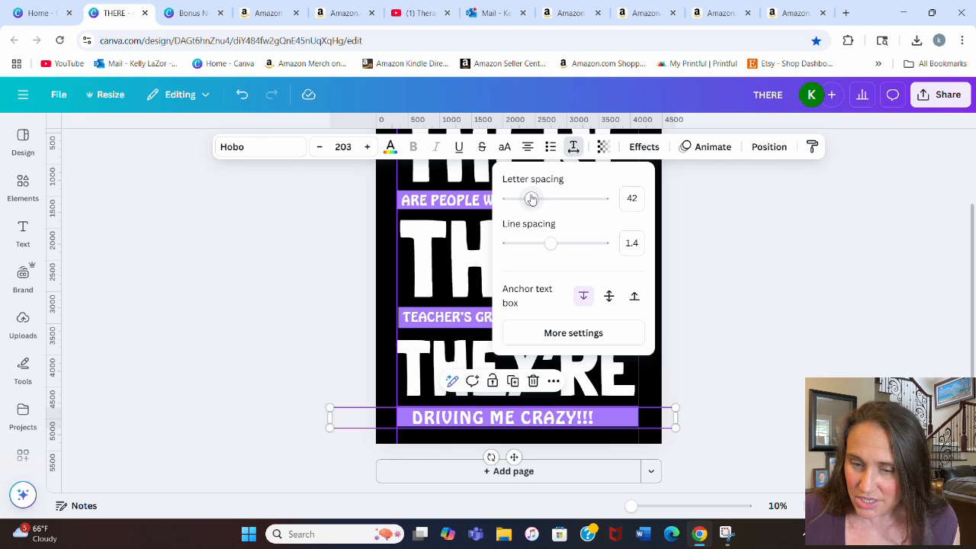
click(749, 303)
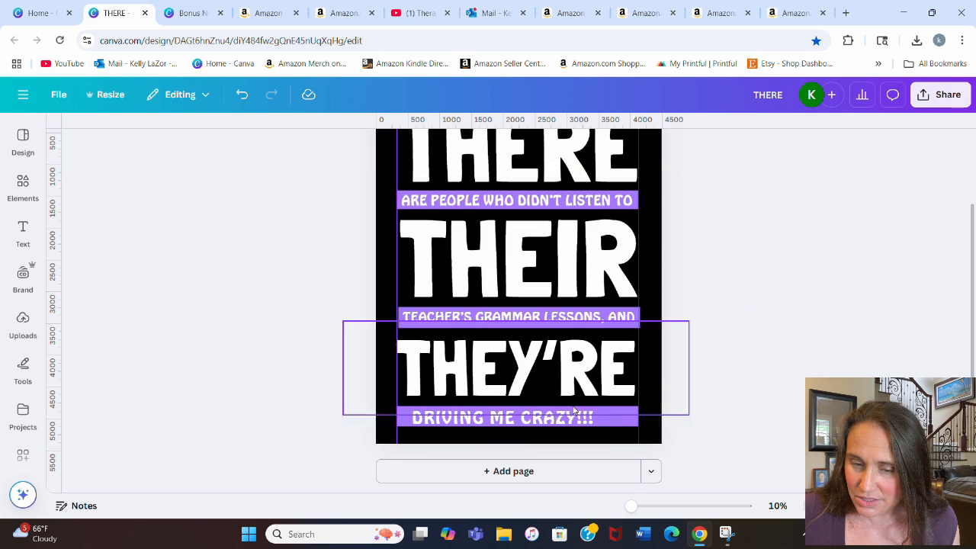
click(536, 427)
drag(535, 427, 546, 425)
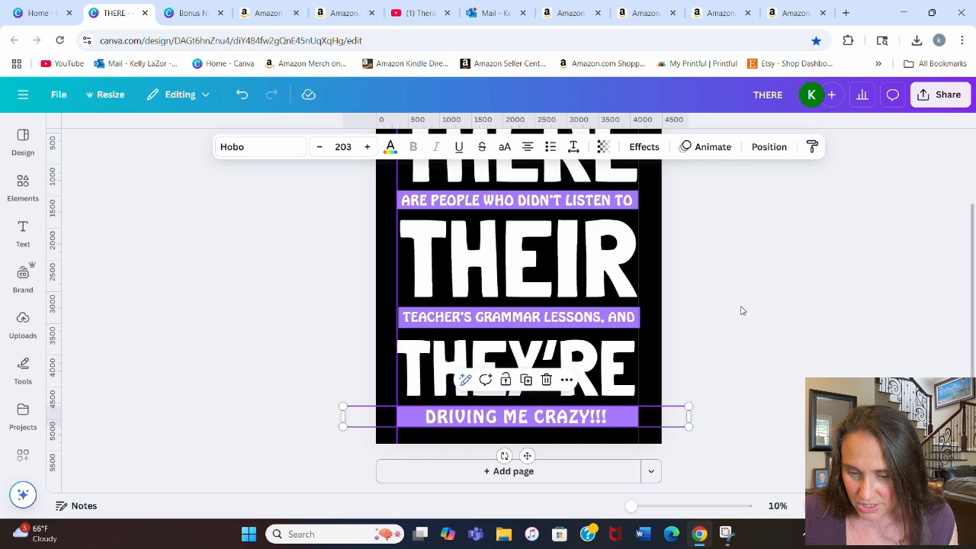
- Ungroup the "TEACHER'S GRAMMAR LESSONS, AND" phrase from its purple bar and nudge the text slightly downward to center it vertically
click(782, 295)
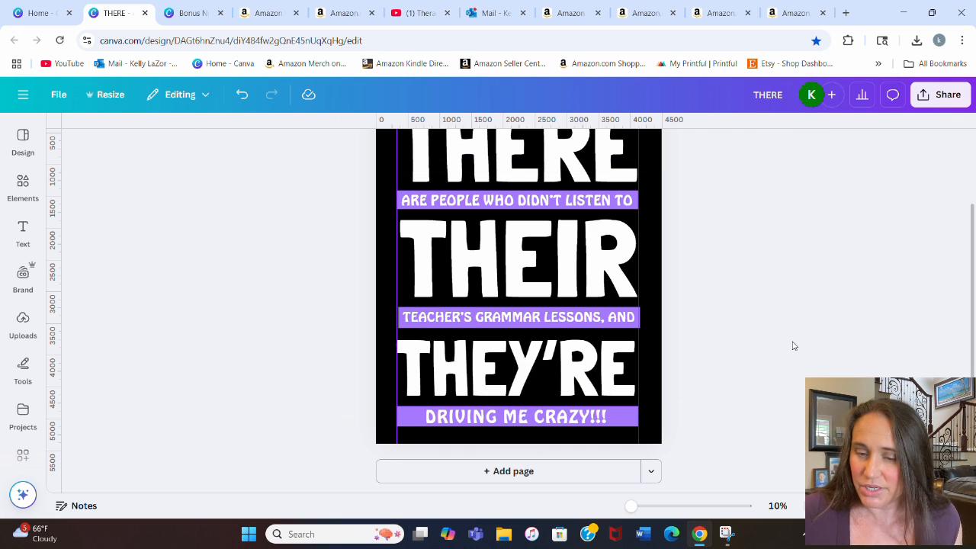
click(619, 318)
click(732, 319)
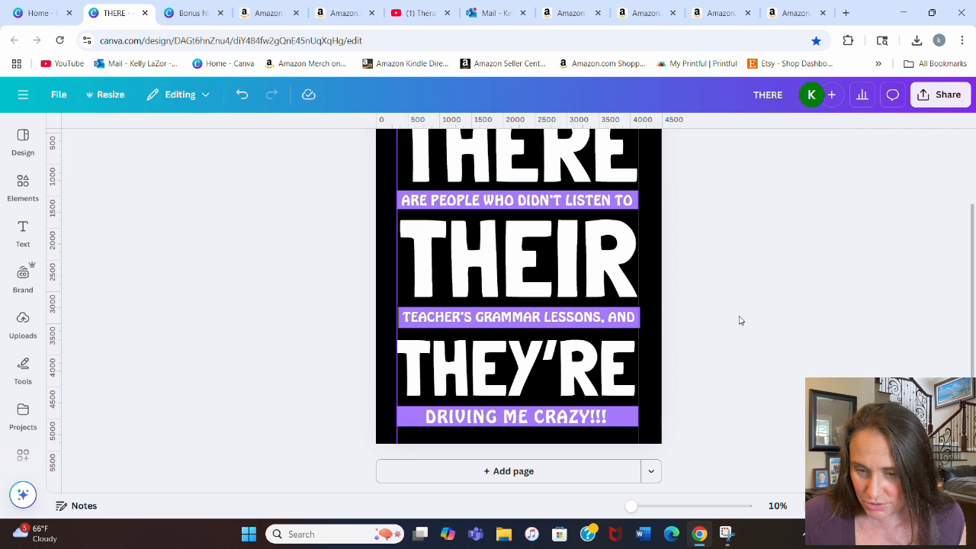
click(592, 316)
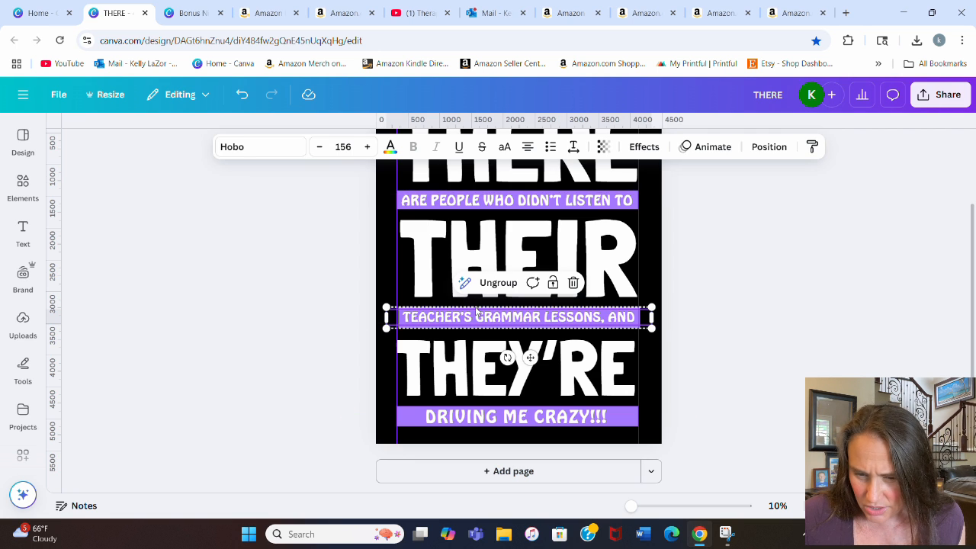
click(492, 282)
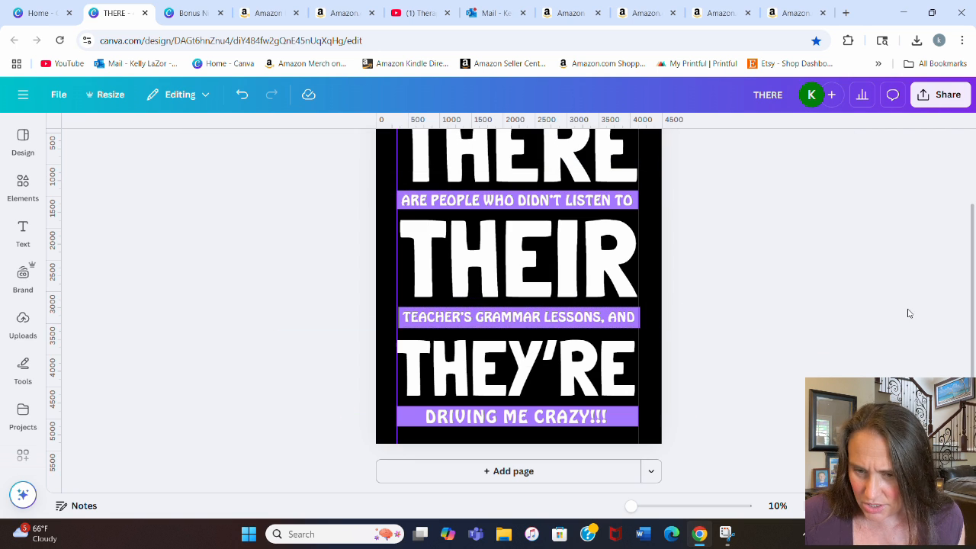
click(596, 321)
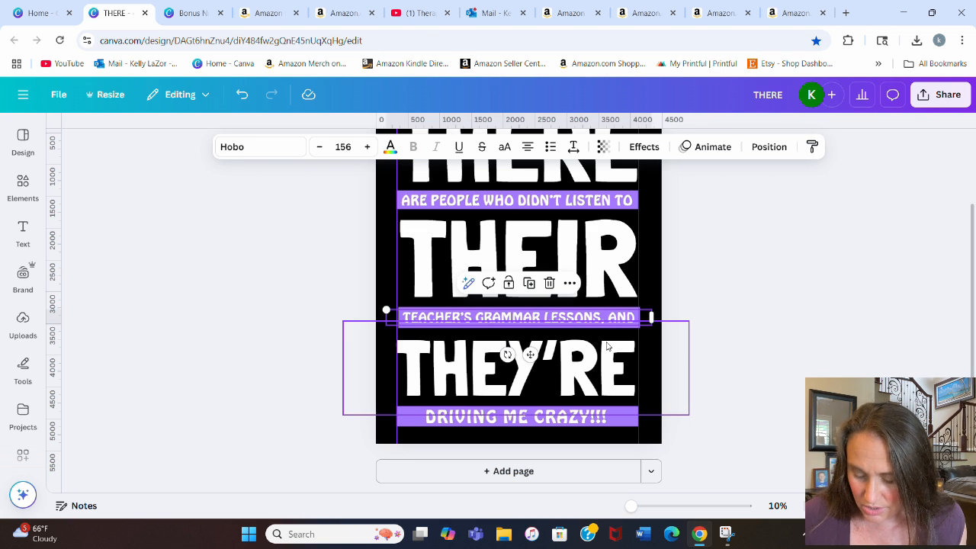
click(732, 283)
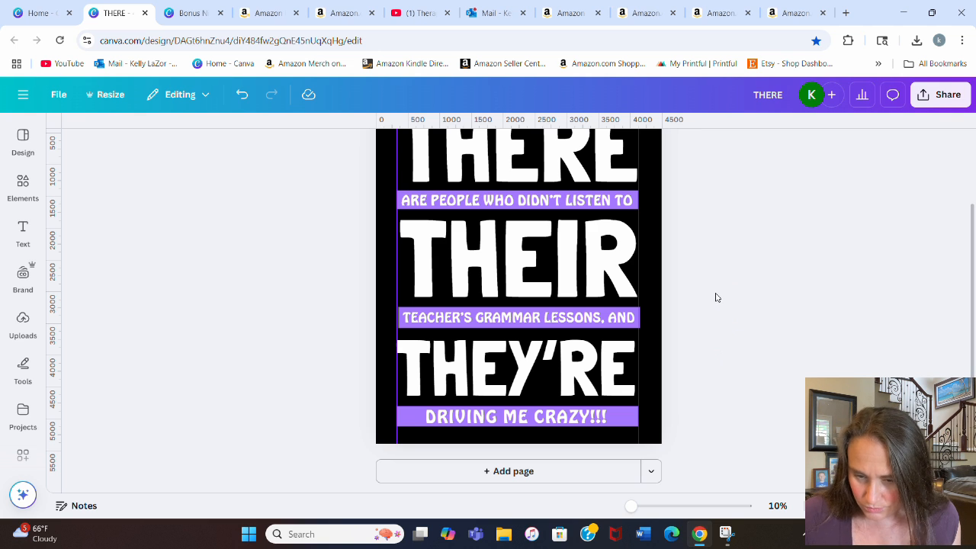
scroll(724, 282, up, 2)
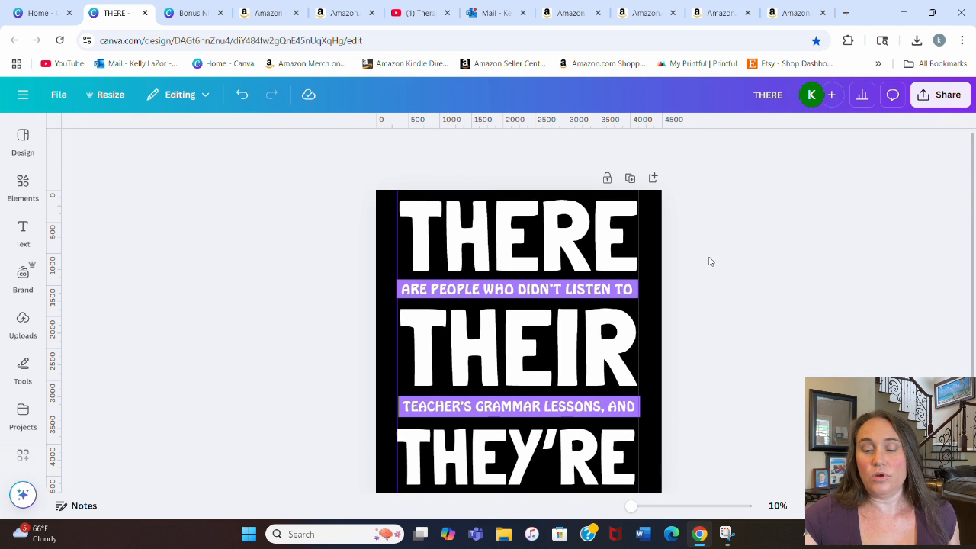
scroll(713, 260, down, 2)
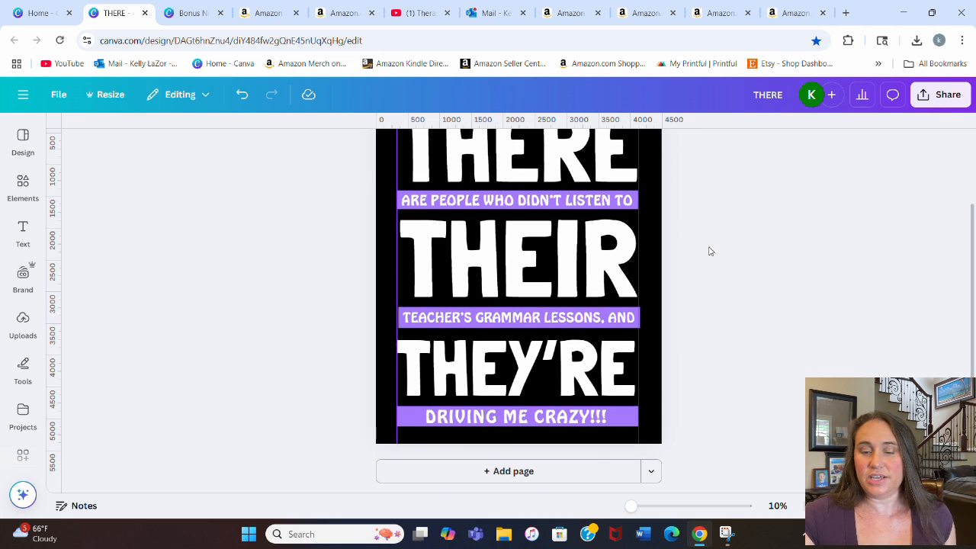
scroll(707, 248, up, 2)
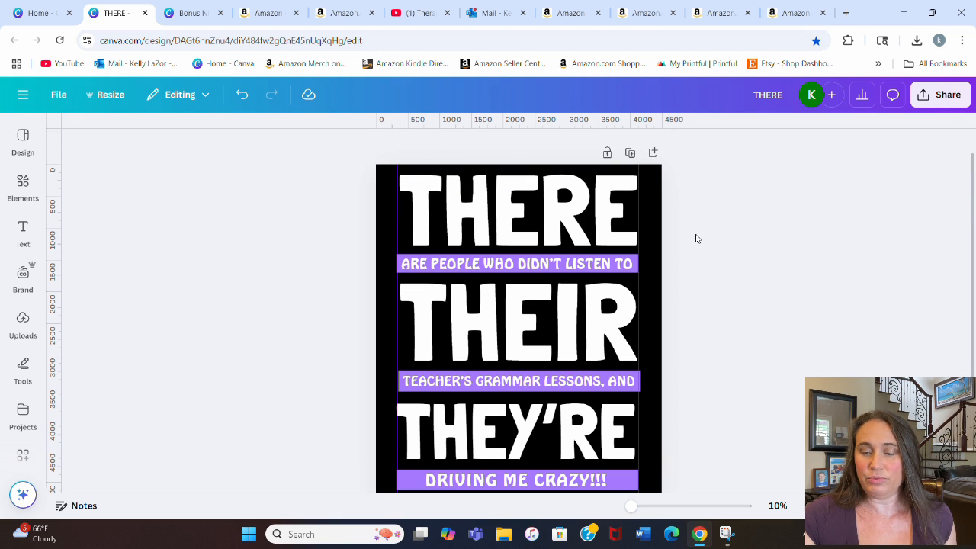
scroll(663, 229, down, 2)
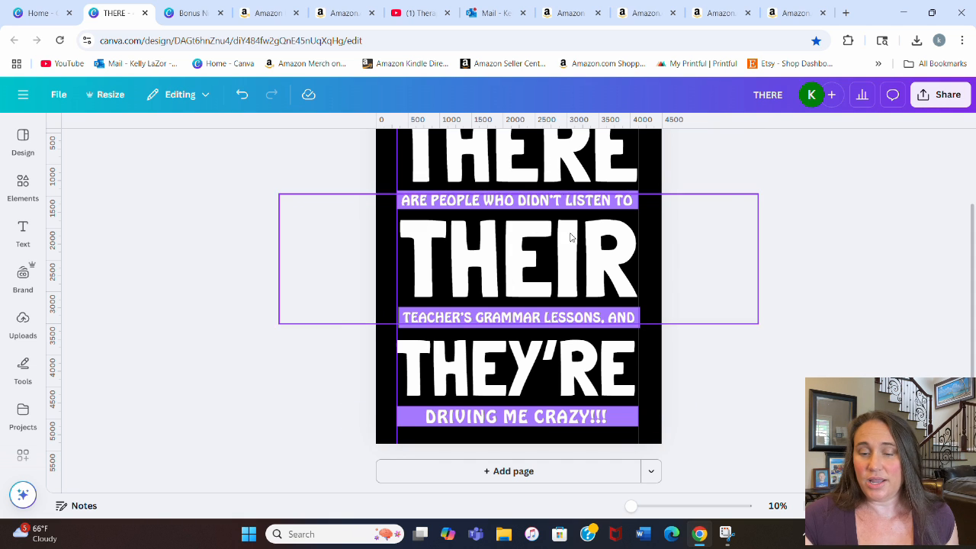
- Try recoloring the T of THERE in the medium cyan-blue default color
scroll(573, 214, up, 2)
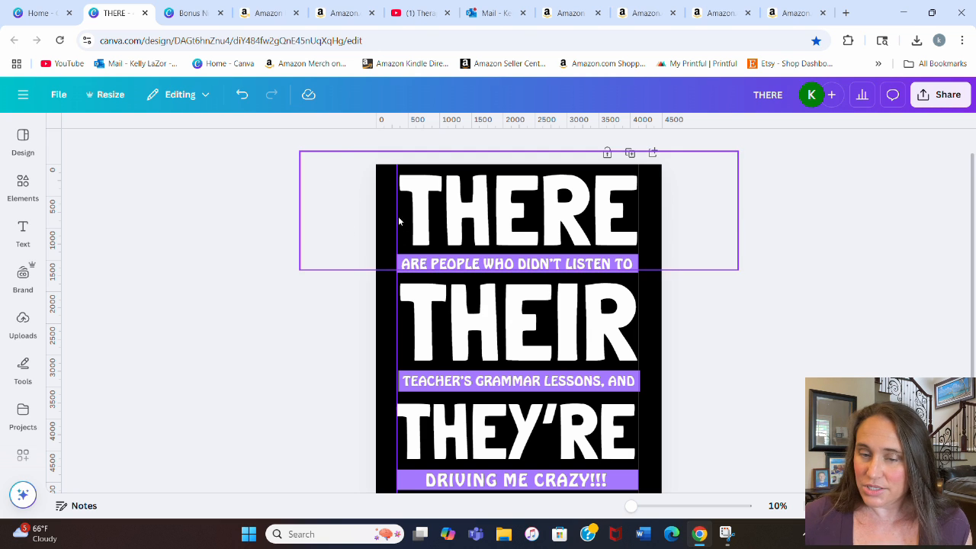
click(422, 217)
drag(431, 214, 398, 215)
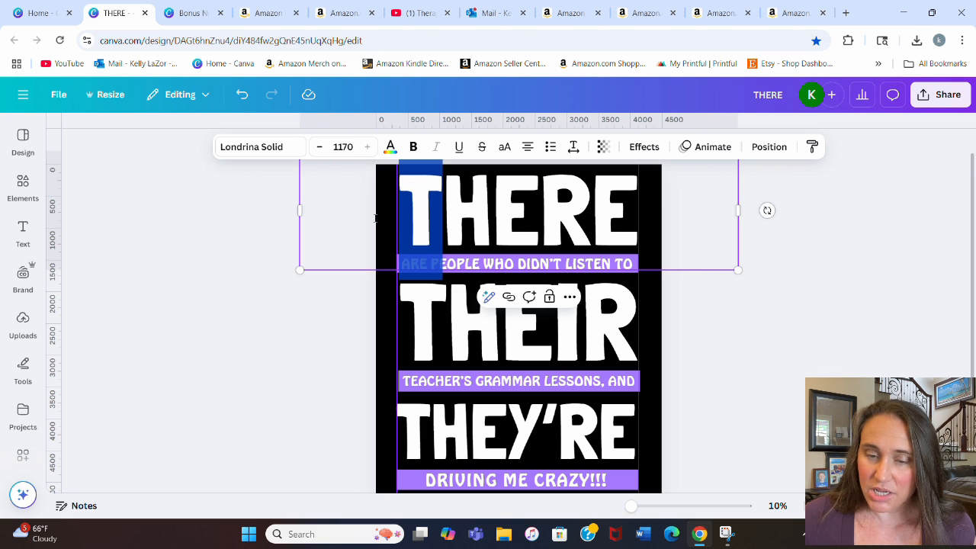
click(391, 147)
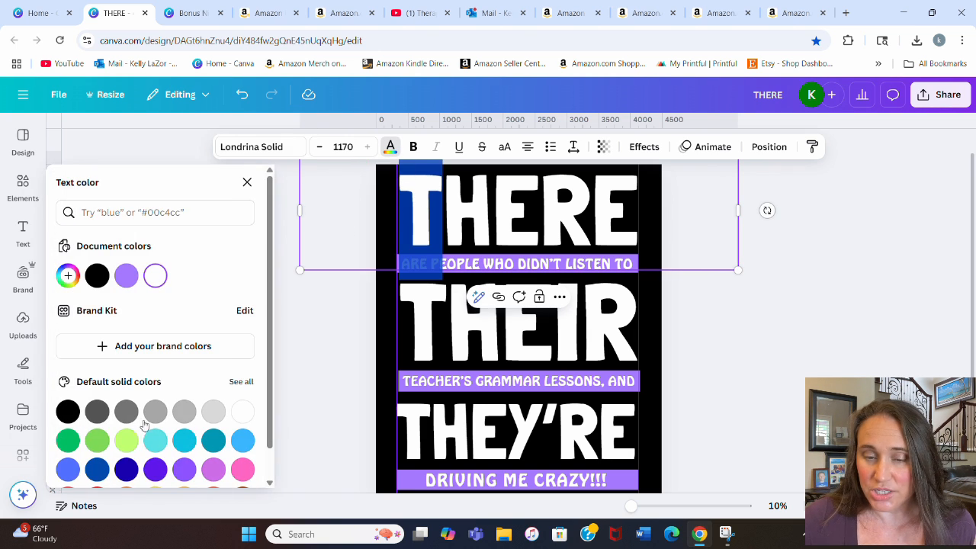
click(185, 442)
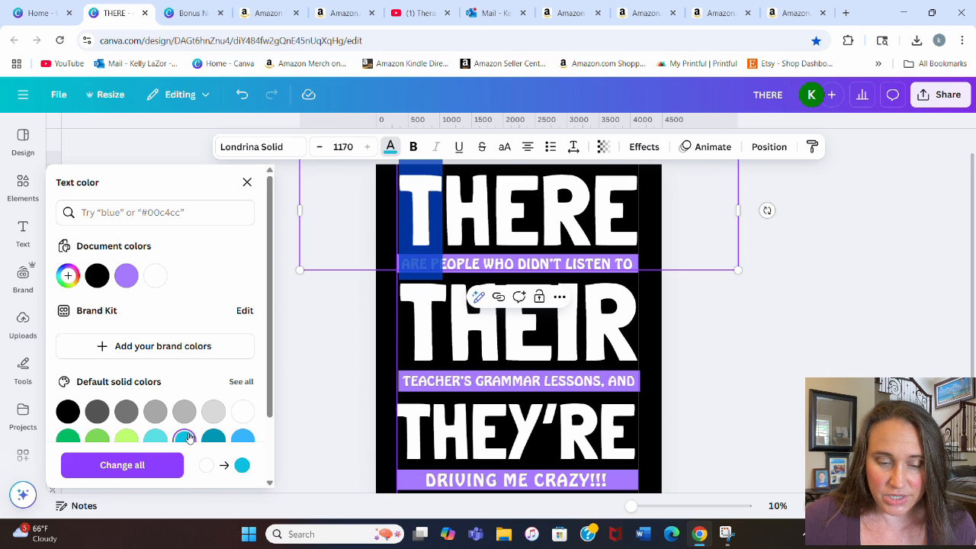
click(854, 341)
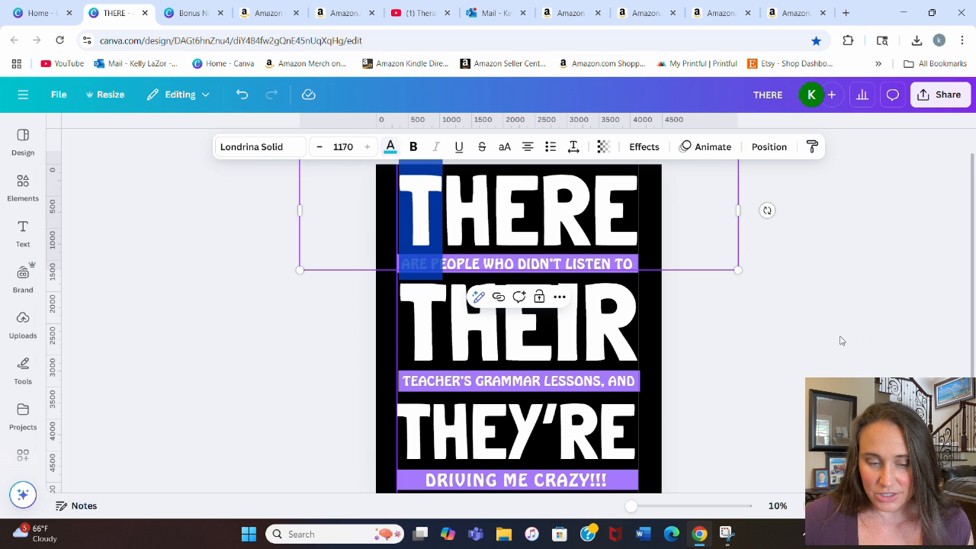
- Recolor the T of THERE in the light sky blue default color
click(450, 216)
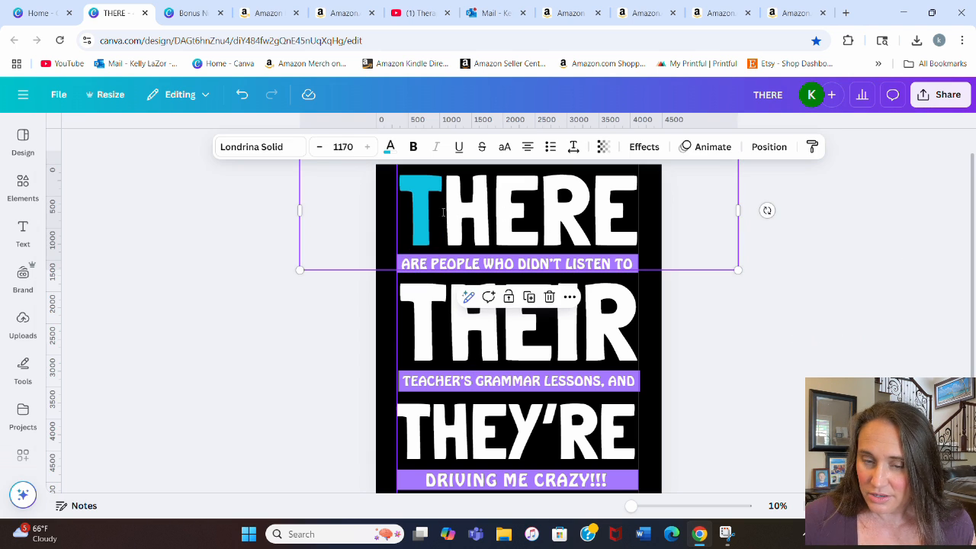
drag(443, 215, 399, 216)
click(390, 148)
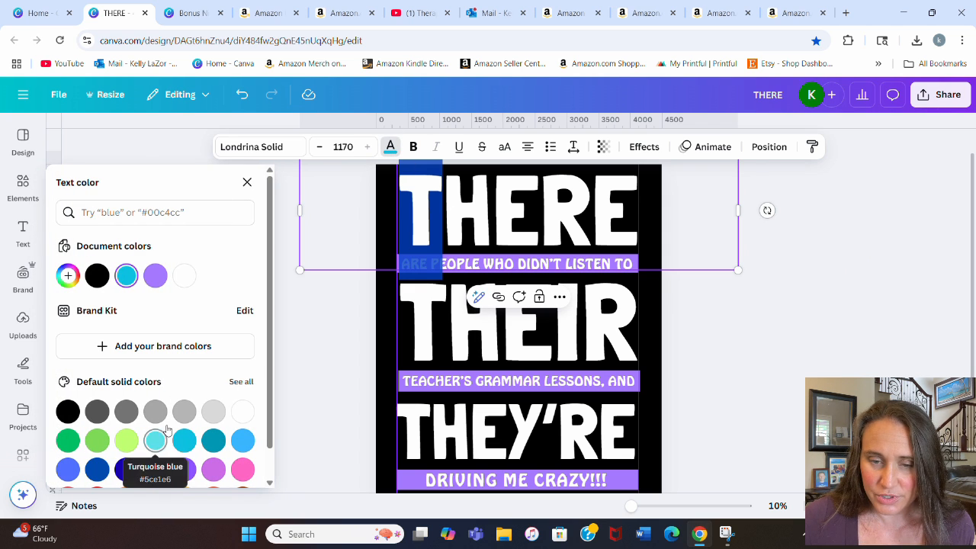
click(243, 440)
click(763, 334)
click(738, 332)
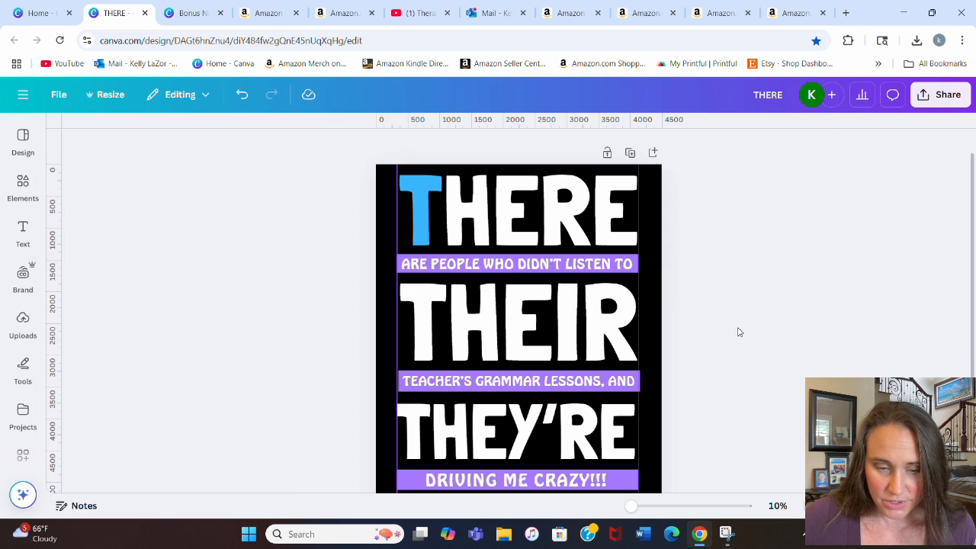
- Recolor the H of THERE in a custom vivid purple, #AD45FF, adjusted from the purple already used in the design
click(485, 231)
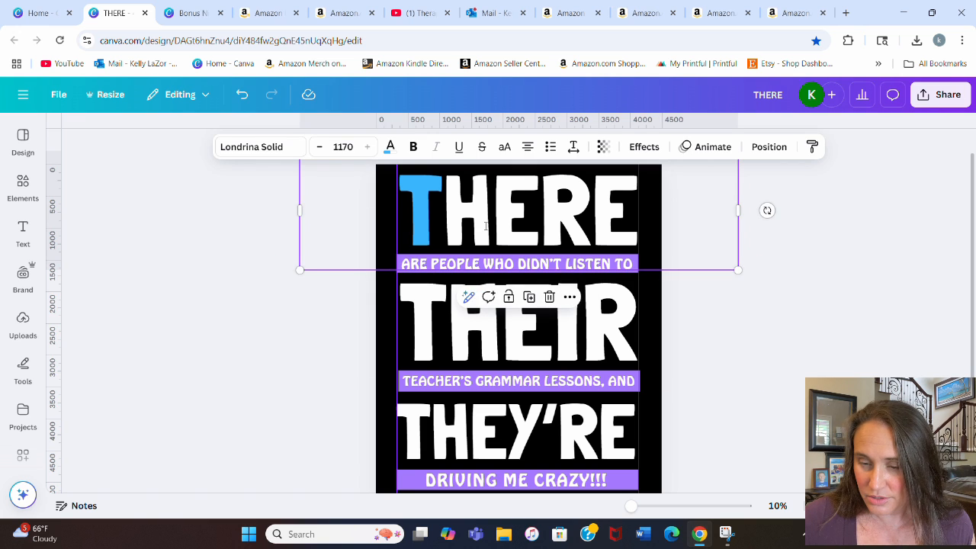
drag(485, 222, 445, 221)
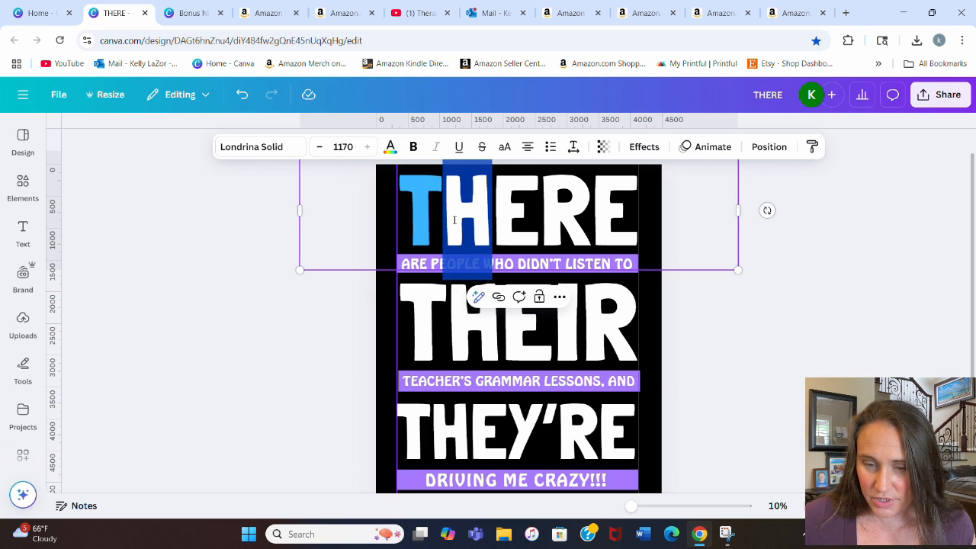
click(263, 157)
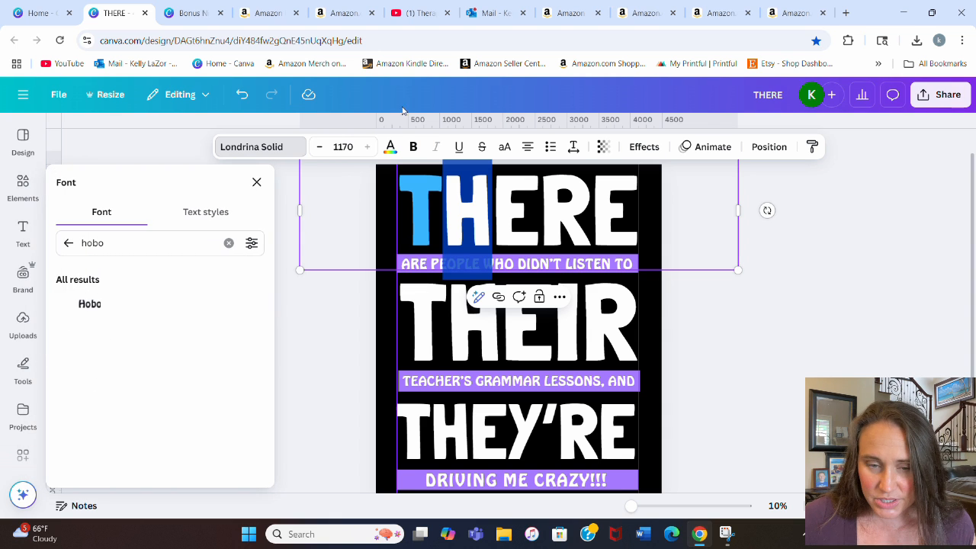
click(390, 149)
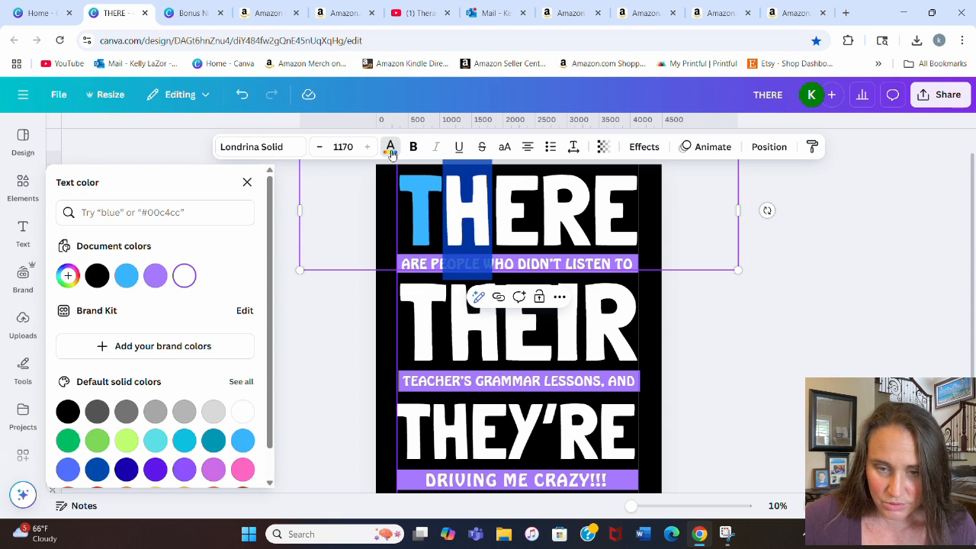
click(159, 280)
click(68, 275)
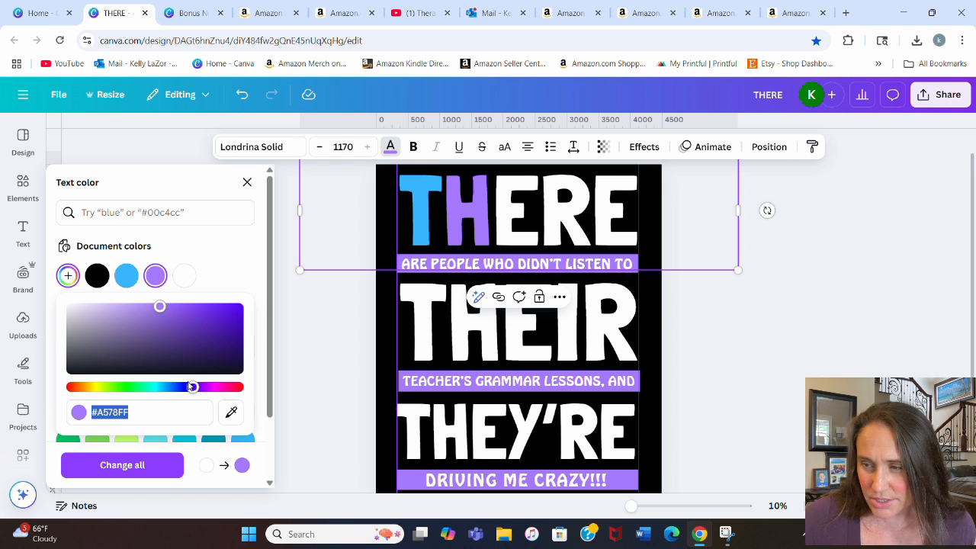
drag(191, 386, 199, 388)
click(182, 311)
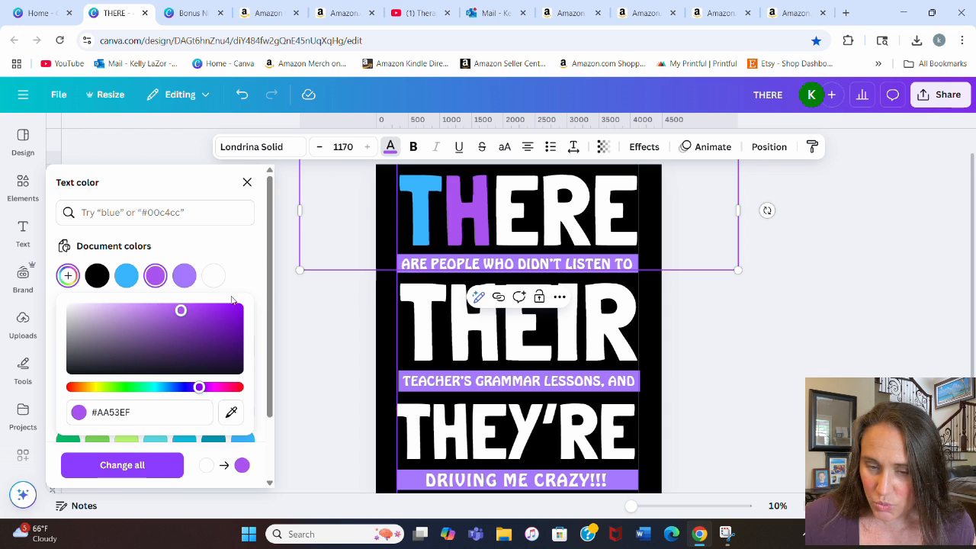
drag(181, 311, 194, 306)
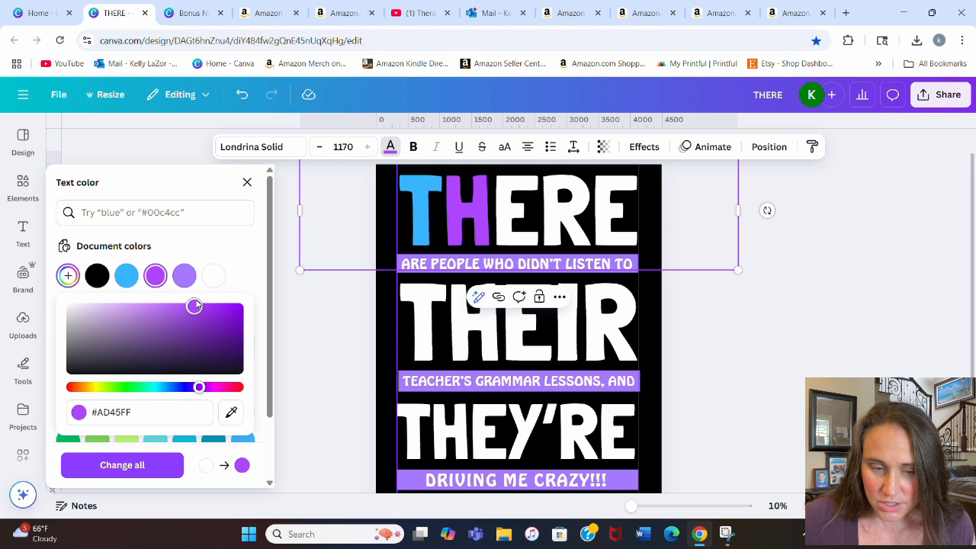
- Recolor the first E of THERE with the default pink, adjusted to a deeper hot pink custom shade
drag(493, 213, 522, 215)
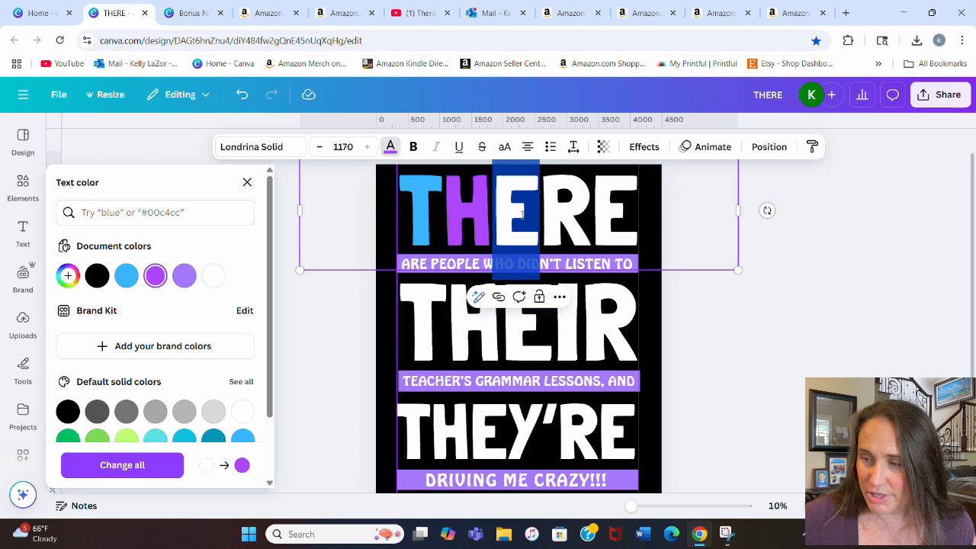
scroll(191, 381, down, 2)
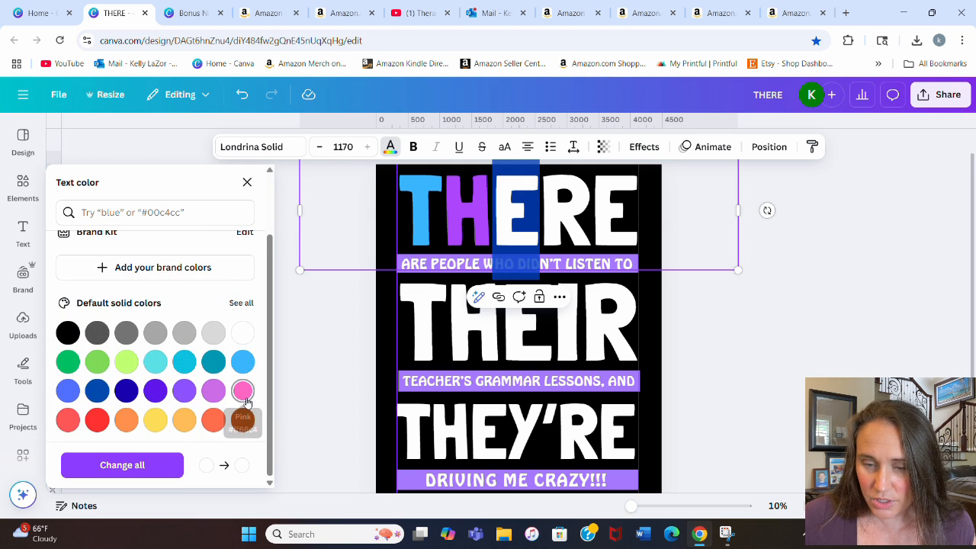
click(242, 390)
click(559, 206)
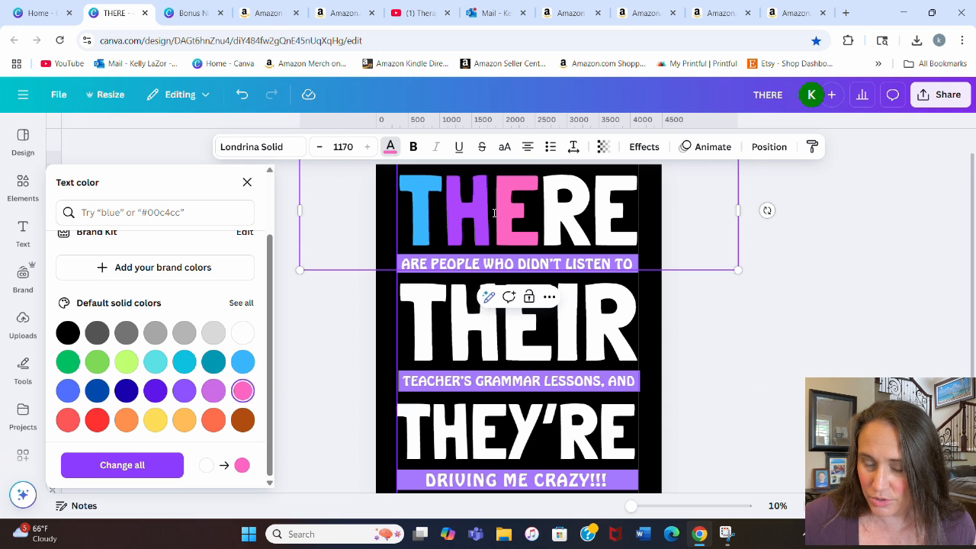
drag(540, 206, 500, 207)
scroll(183, 323, up, 3)
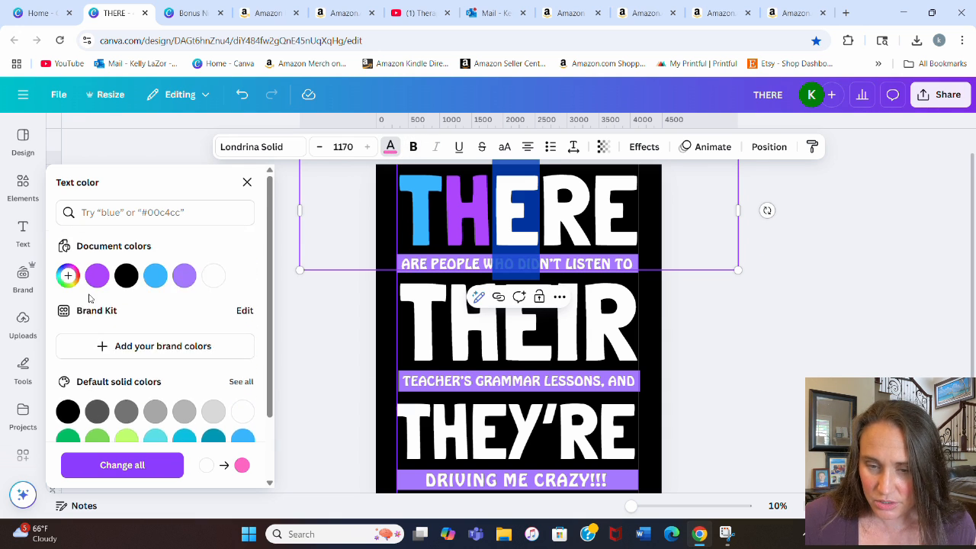
click(68, 275)
drag(199, 308, 178, 301)
drag(179, 301, 169, 300)
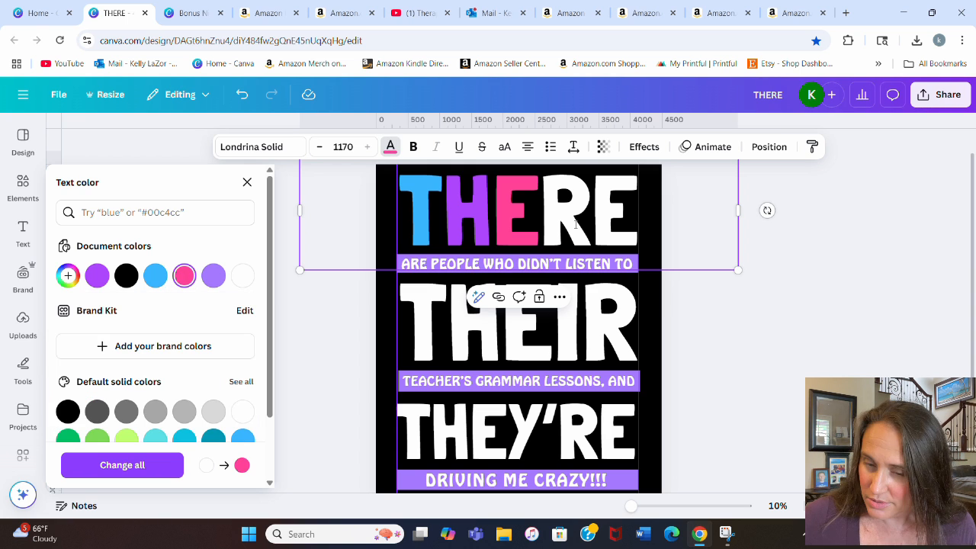
- Recolor the R of THERE light orange, starting from the default #FFBD59
drag(543, 216, 578, 217)
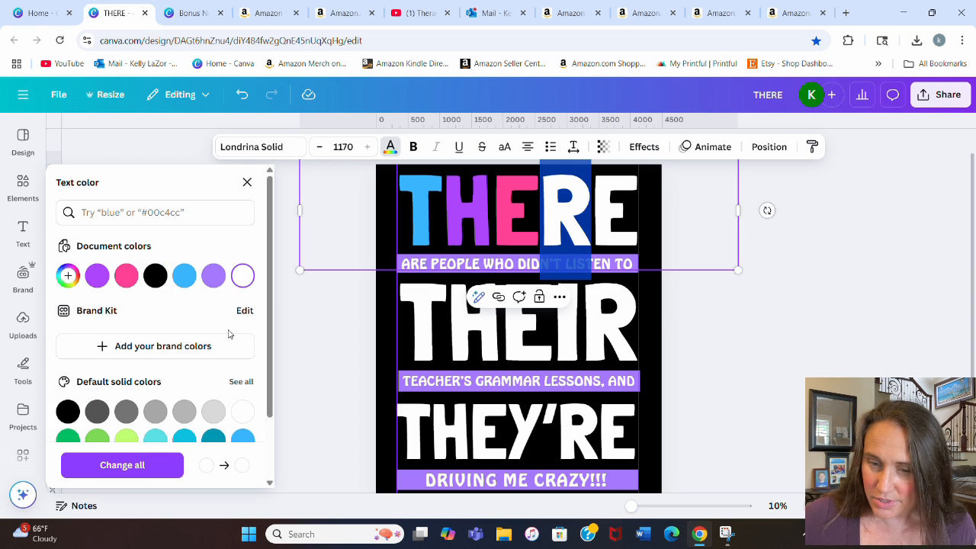
scroll(164, 382, down, 2)
click(185, 420)
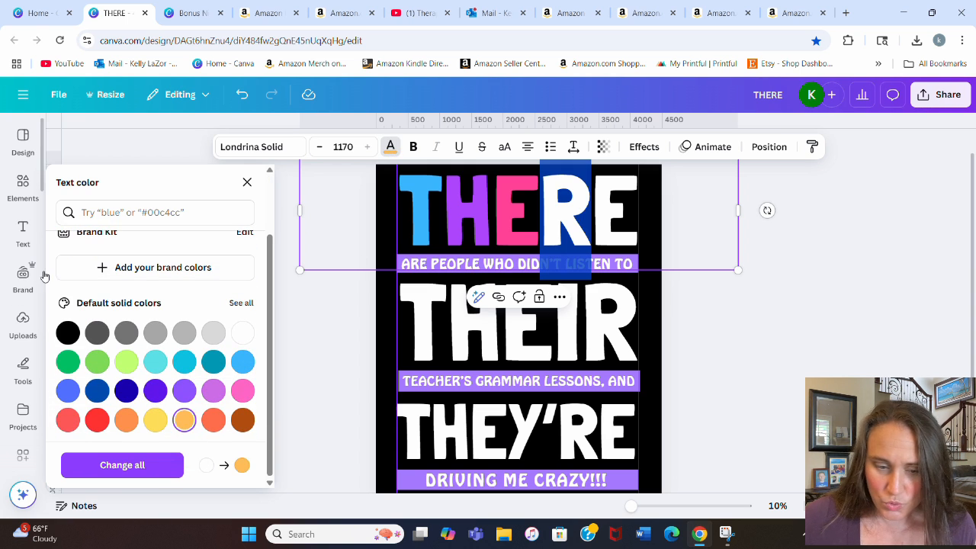
scroll(145, 263, up, 2)
click(68, 275)
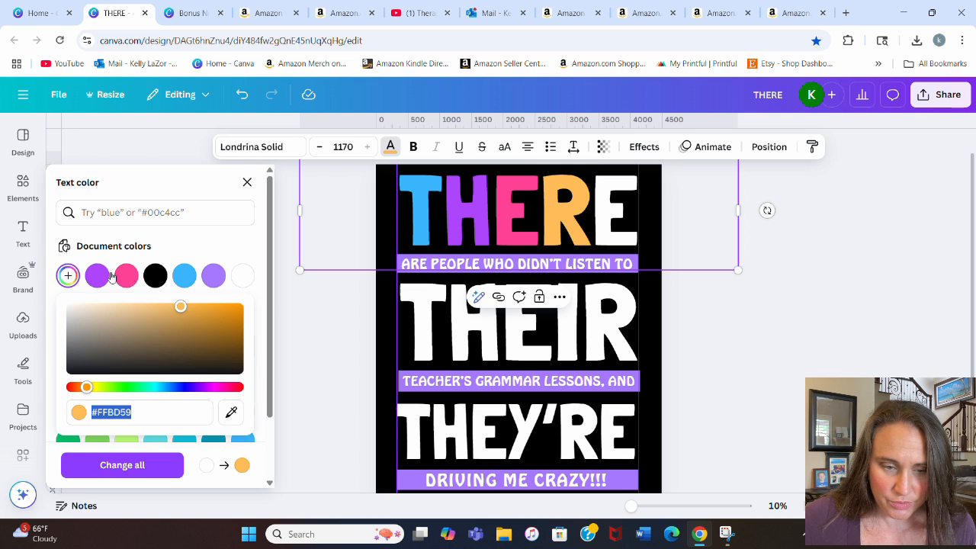
- Recolor the last E of THERE in the default yellow, #FFDE59
drag(639, 216, 600, 221)
scroll(130, 359, down, 2)
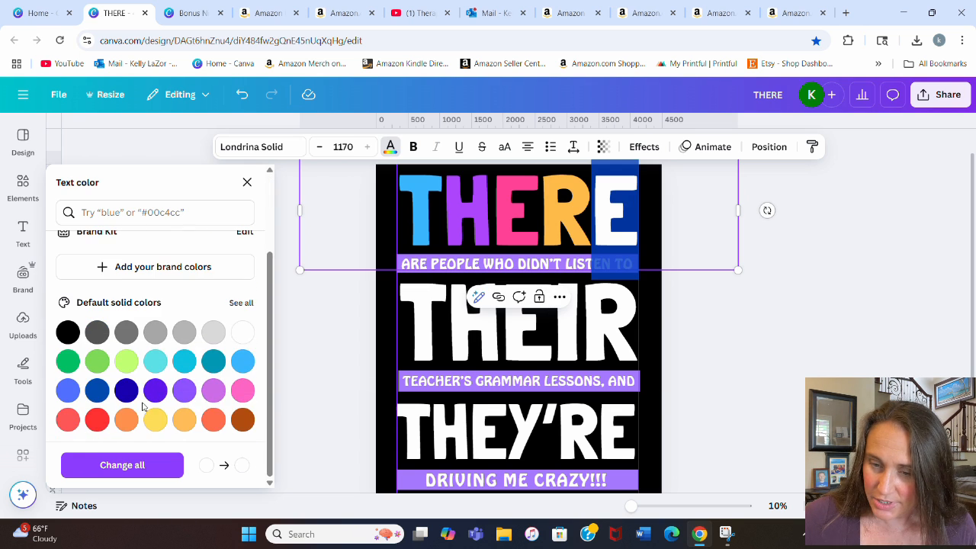
click(154, 419)
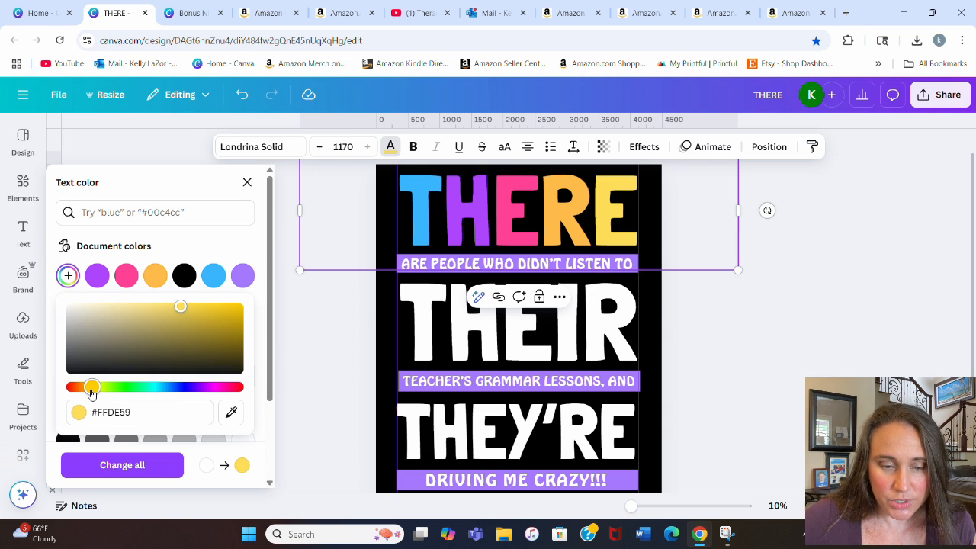
- Shift the last E of THERE to the brighter yellow #FFF359, and recolor the T of THEIR with the design's hot pink
drag(91, 393, 95, 391)
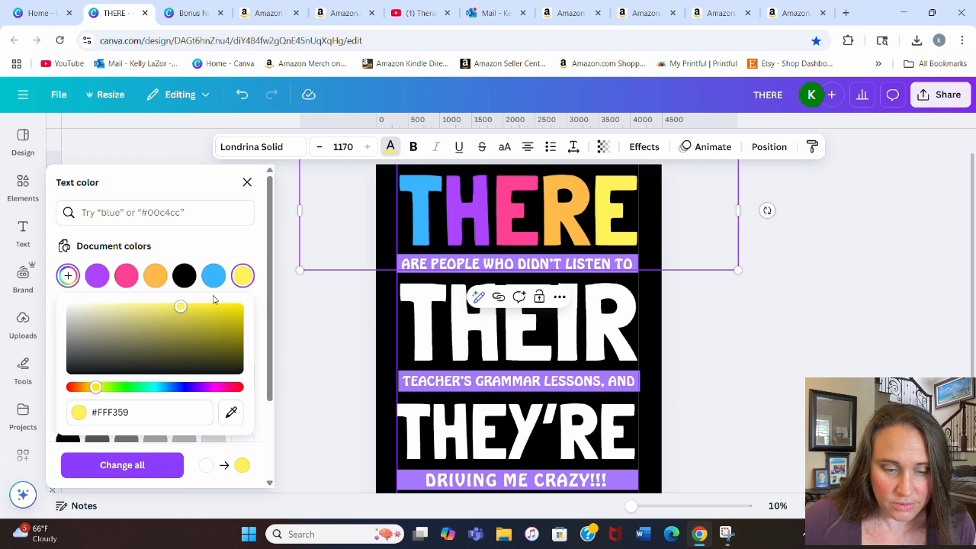
double_click(449, 337)
drag(438, 334, 412, 335)
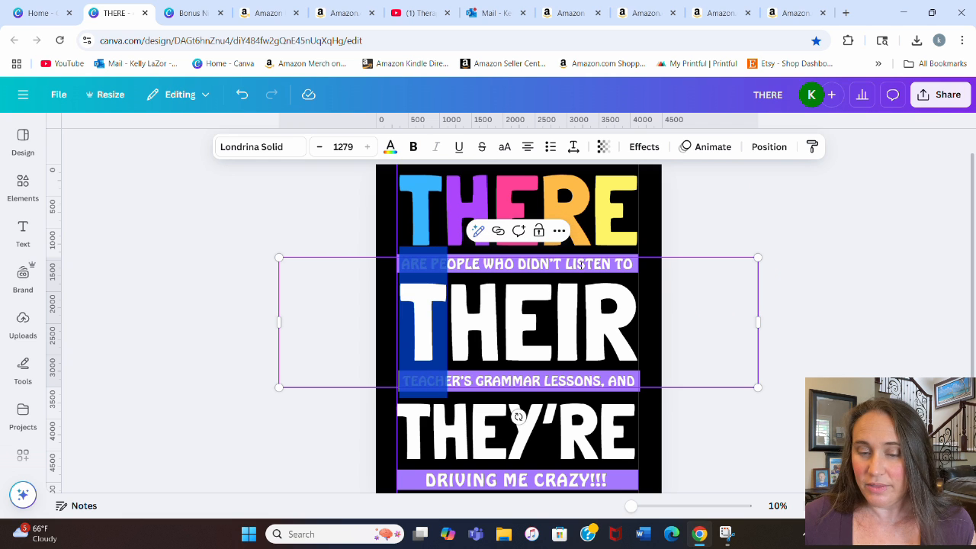
click(389, 148)
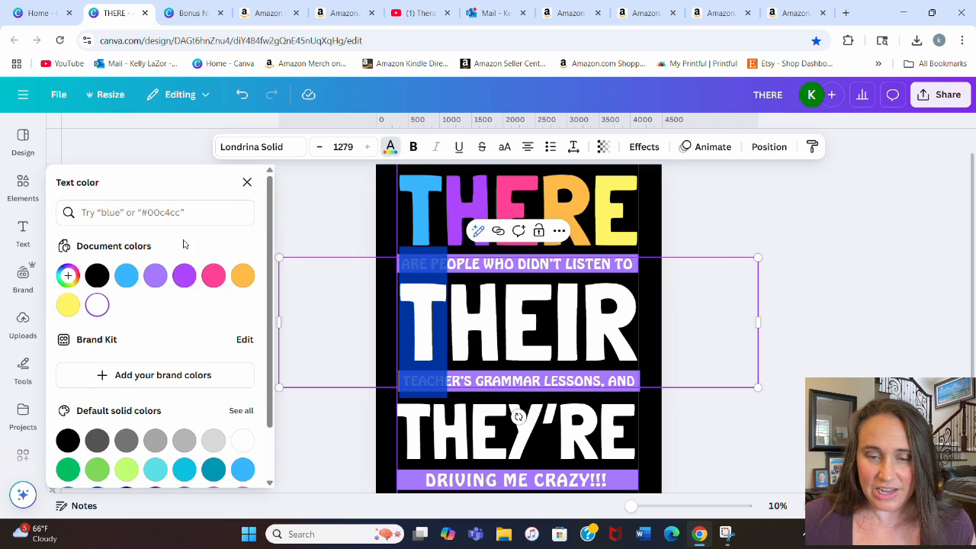
click(214, 276)
- Recolor the H of THEIR orange and its E yellow, using the colors already in the design
drag(449, 315, 491, 316)
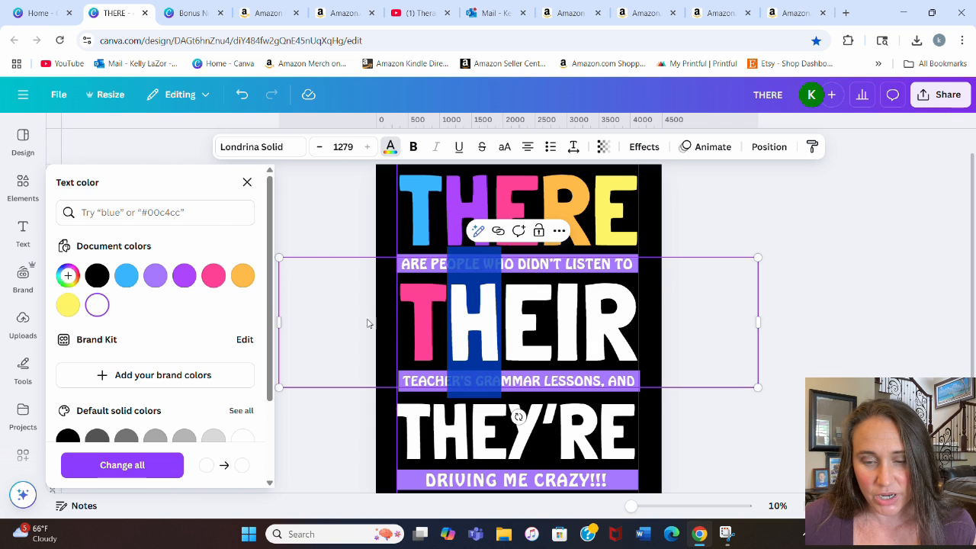
click(242, 275)
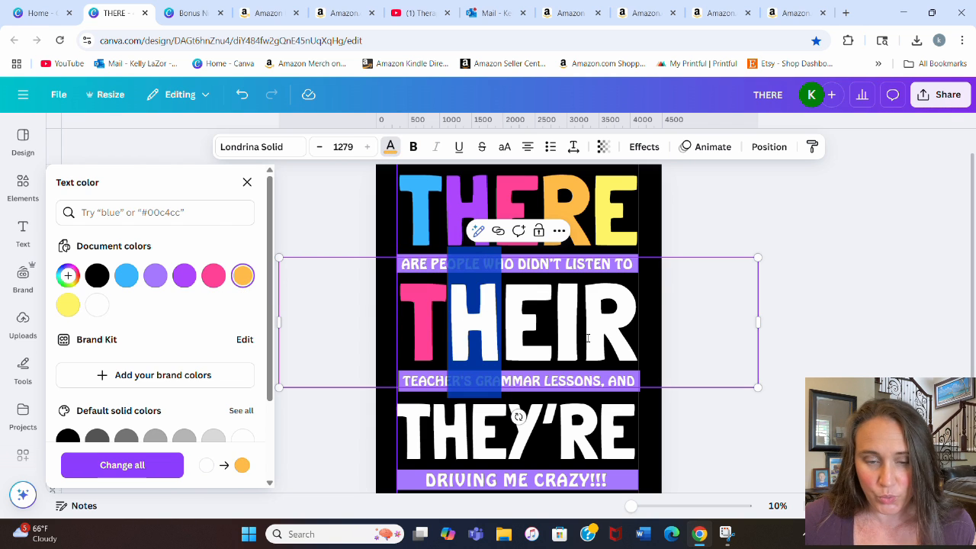
click(587, 338)
drag(542, 324, 500, 324)
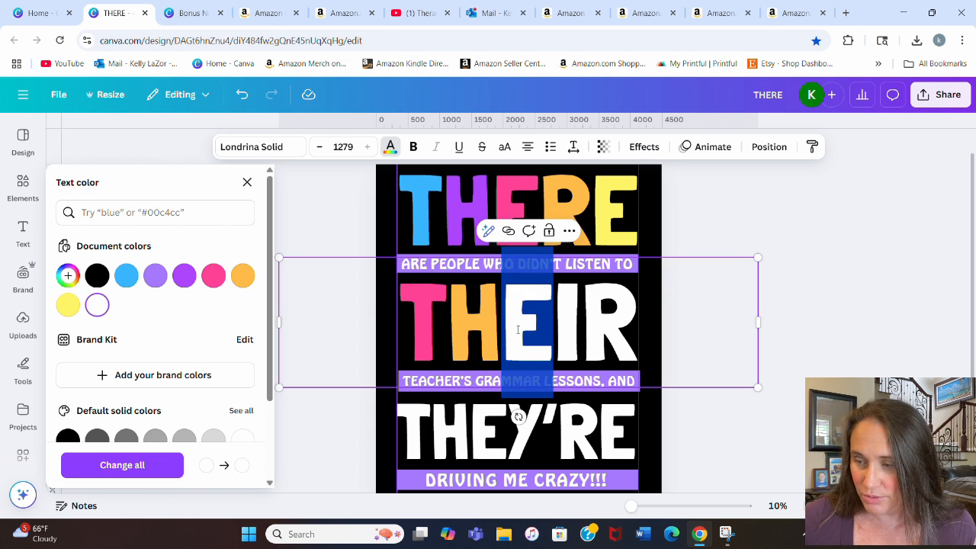
click(68, 304)
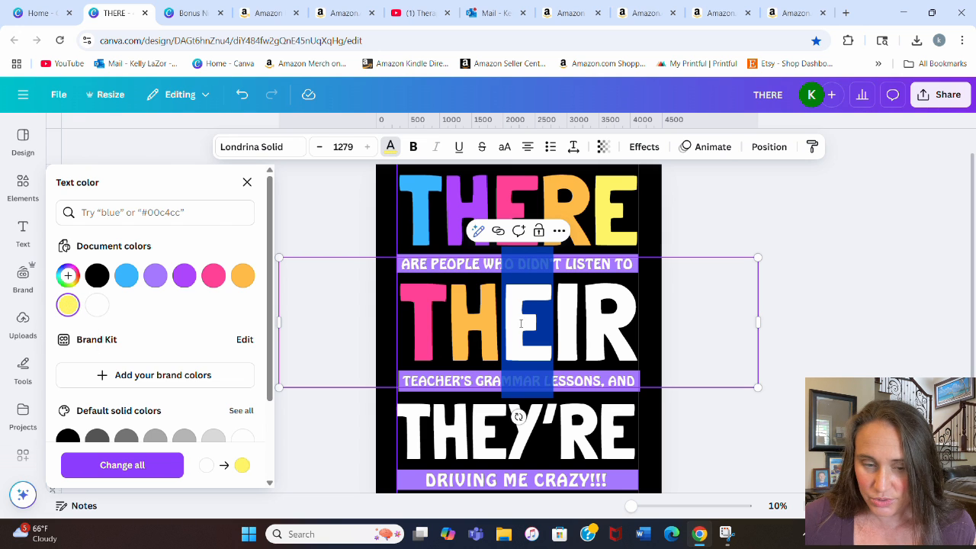
- Recolor the I of THEIR light blue and its R vivid purple from the document colors
drag(578, 324, 555, 324)
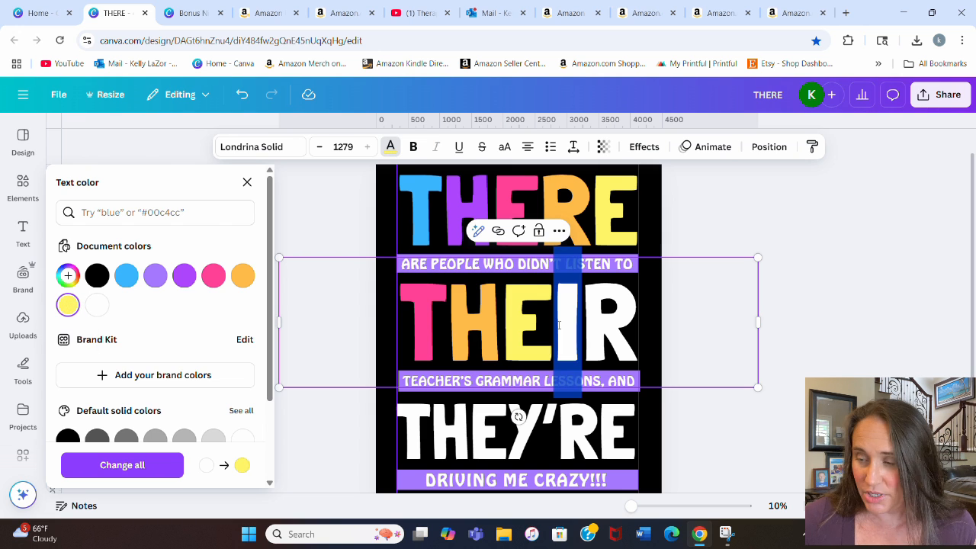
click(127, 275)
drag(615, 326, 604, 326)
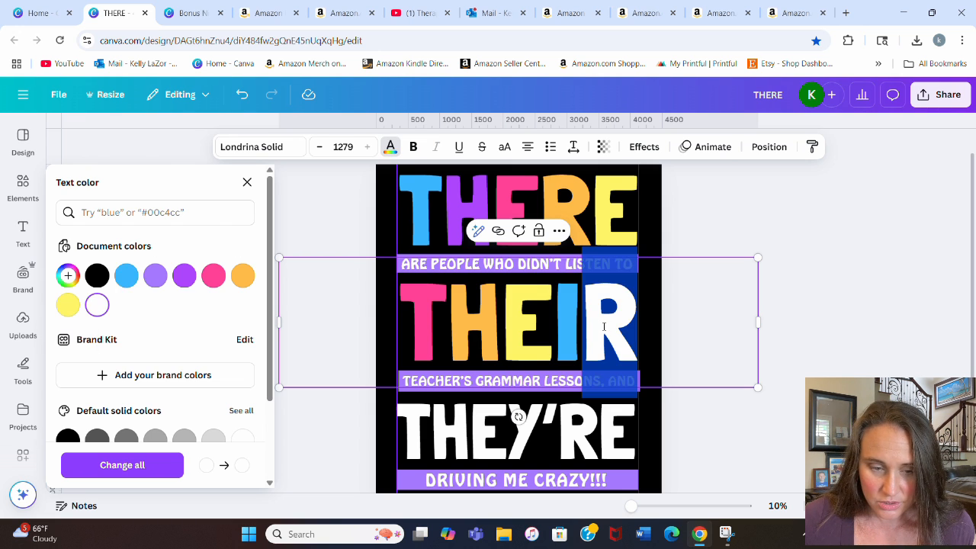
click(184, 276)
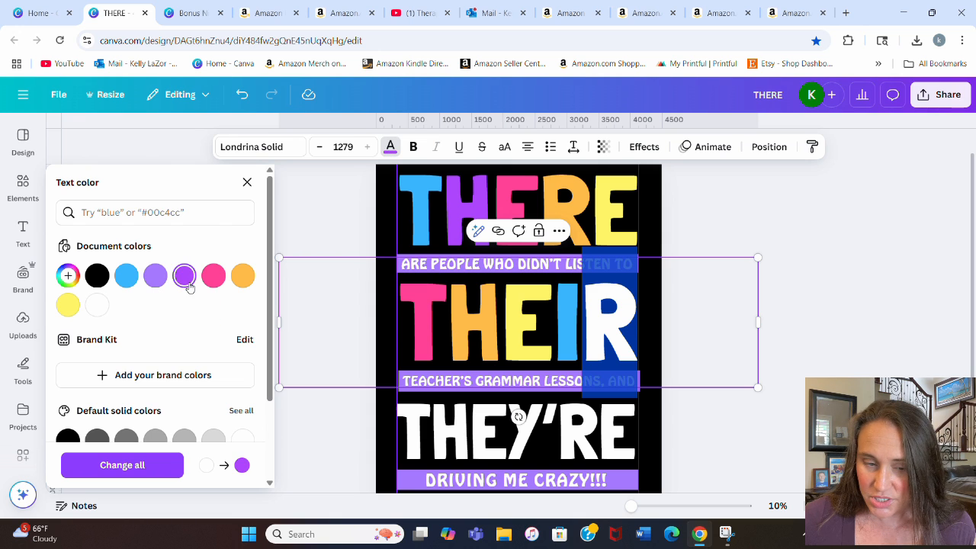
- Recolor the T of THEY'RE yellow and its H light blue from the document colors
click(418, 431)
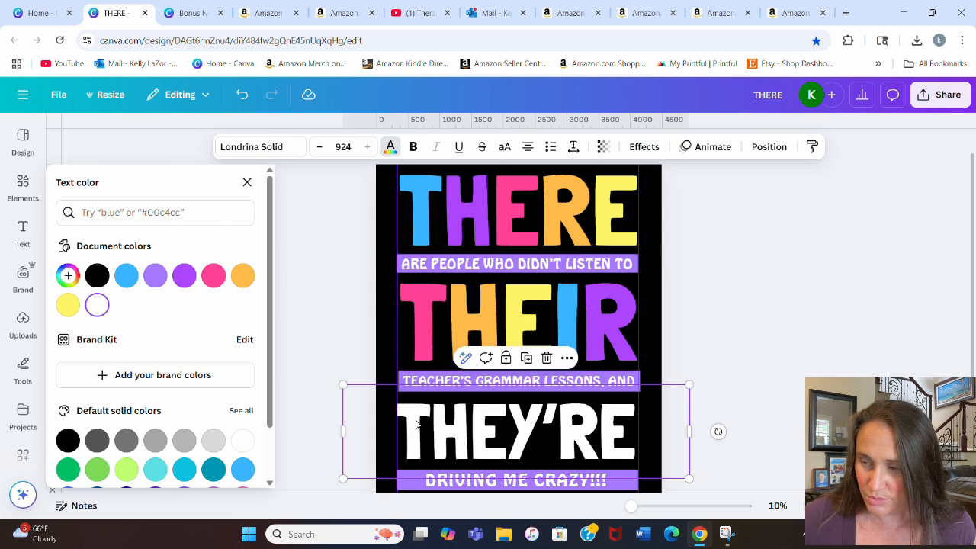
drag(426, 422, 347, 362)
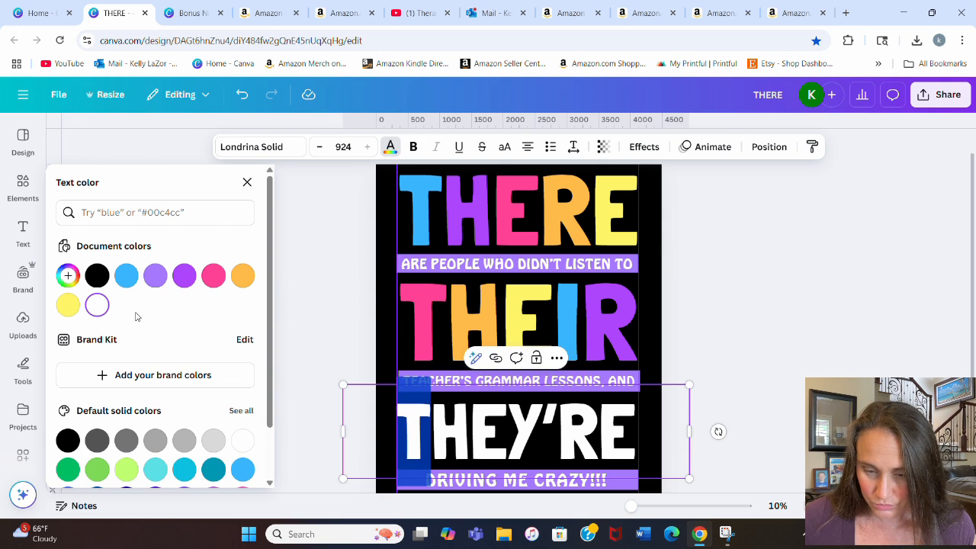
click(68, 305)
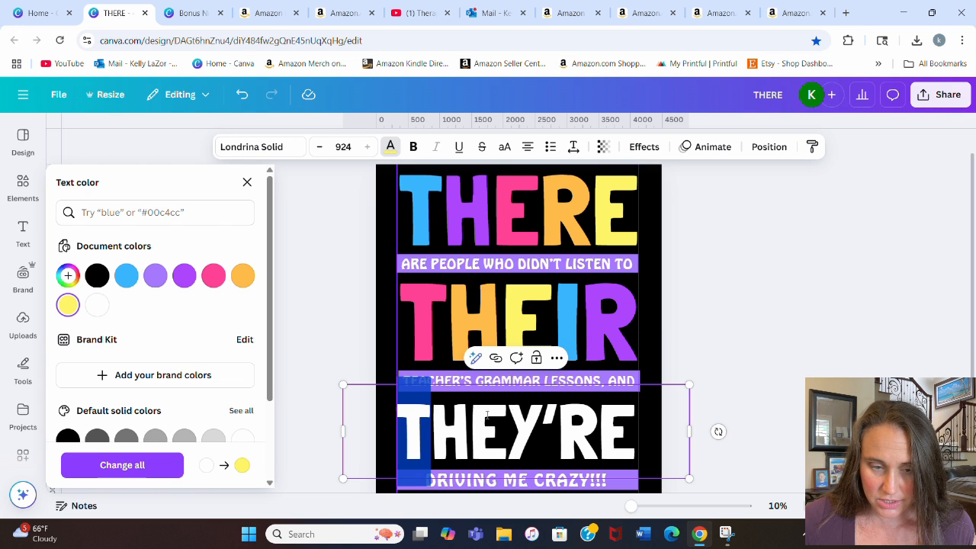
drag(464, 428, 433, 424)
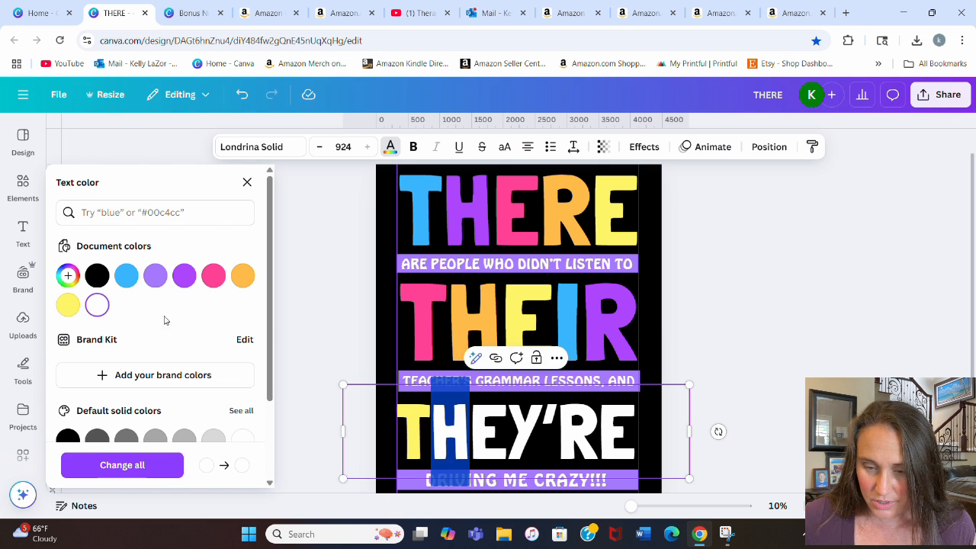
click(126, 275)
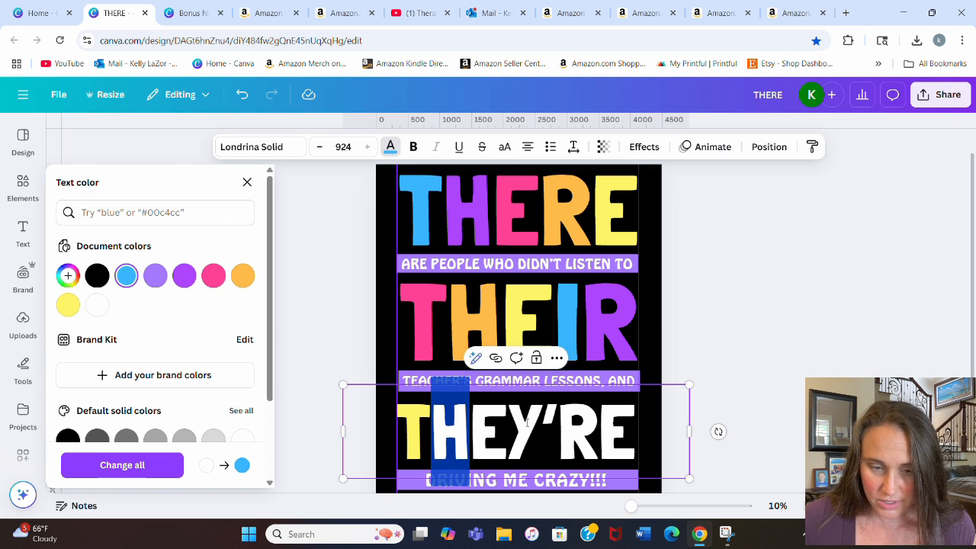
- Recolor the first E of THEY'RE vivid purple and its Y hot pink from the document colors
click(529, 423)
drag(507, 427, 470, 427)
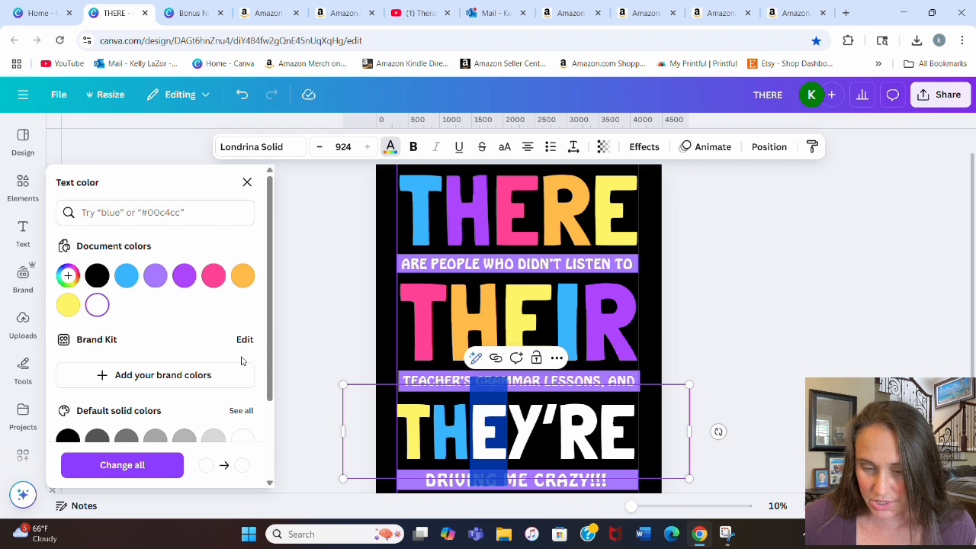
click(184, 275)
click(540, 427)
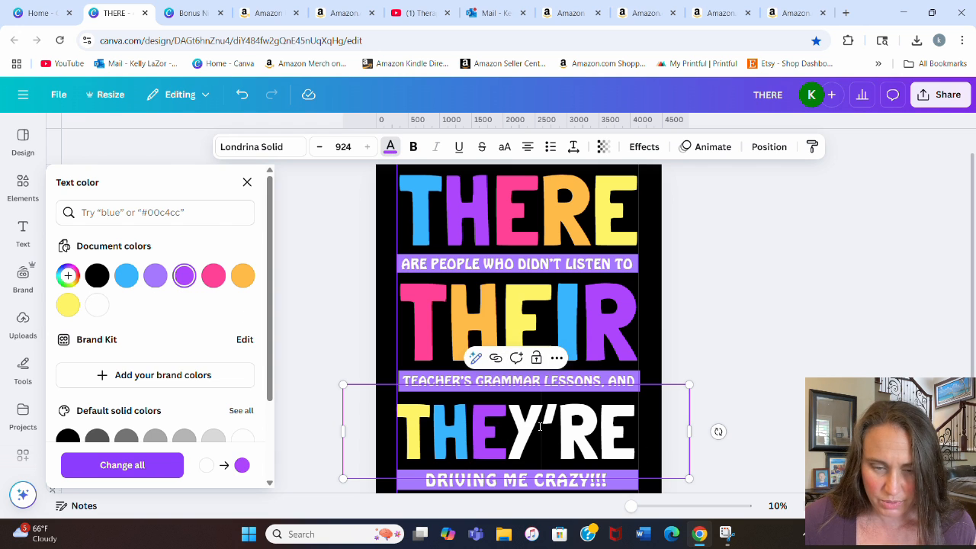
drag(542, 427, 507, 427)
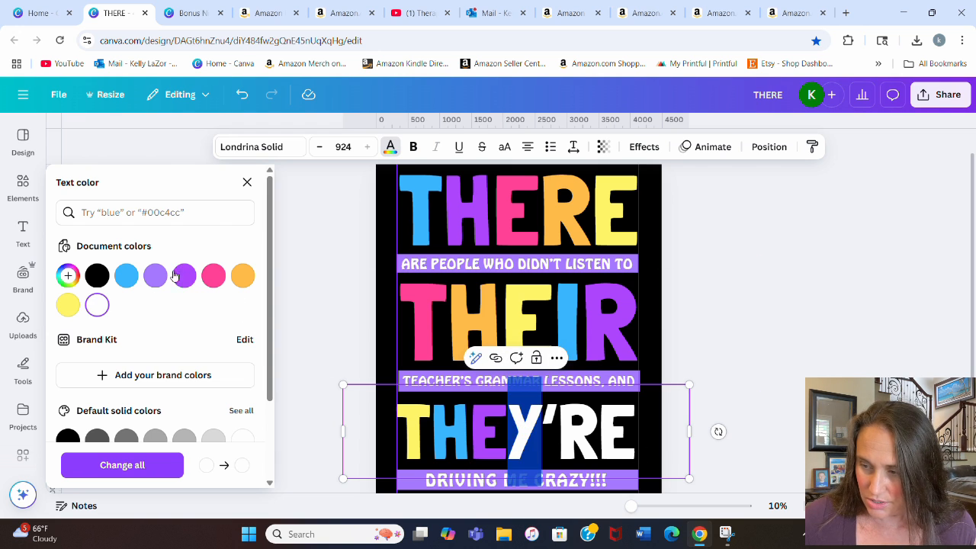
click(212, 279)
- Recolor the apostrophe of THEY'RE orange and its R yellow from the document colors
drag(558, 420, 546, 406)
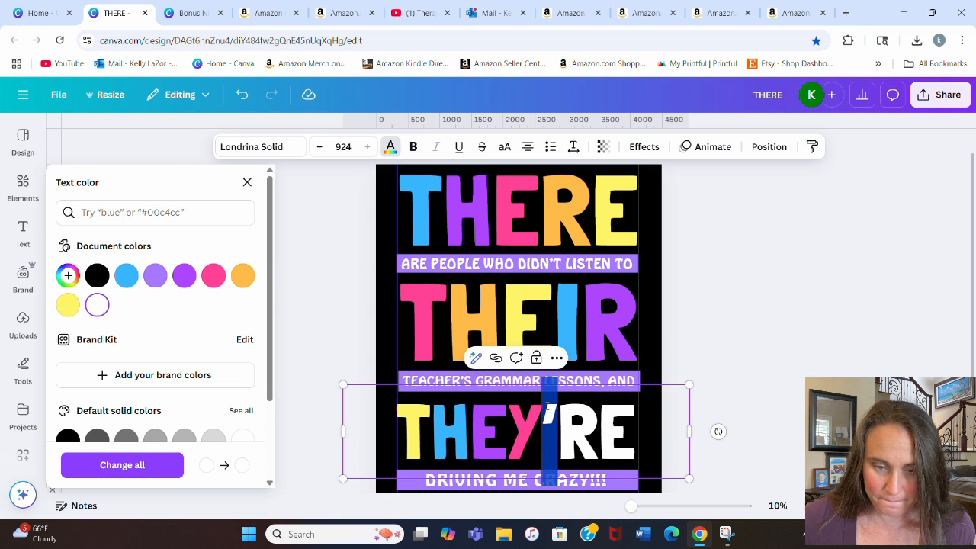
click(243, 276)
drag(574, 421, 594, 421)
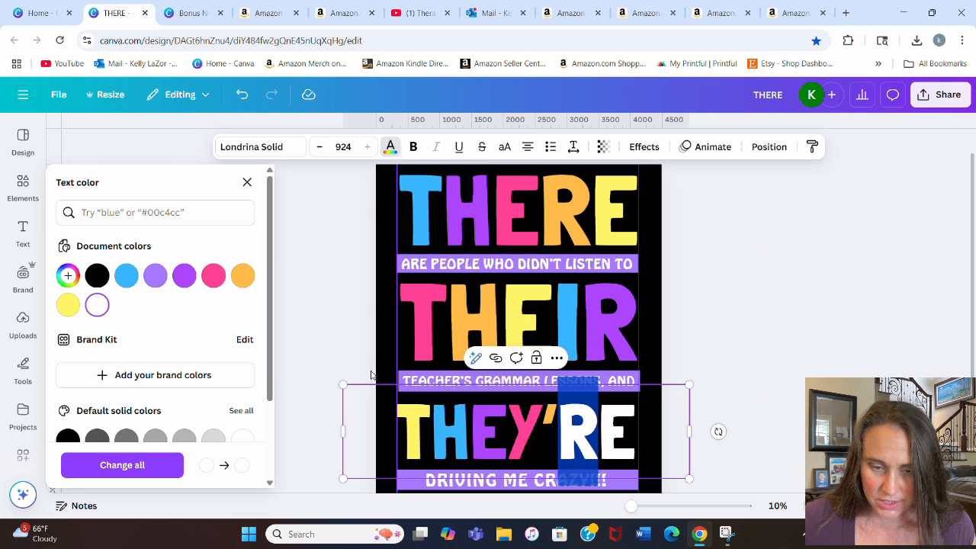
click(67, 305)
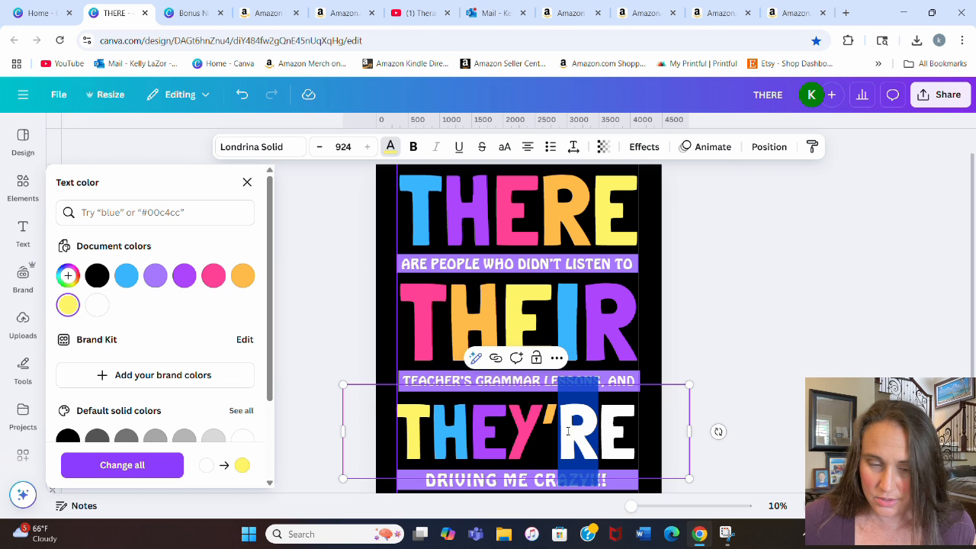
- Recolor the last E of THEY'RE light blue, and deselect the text to check the whole design
double_click(637, 427)
click(631, 427)
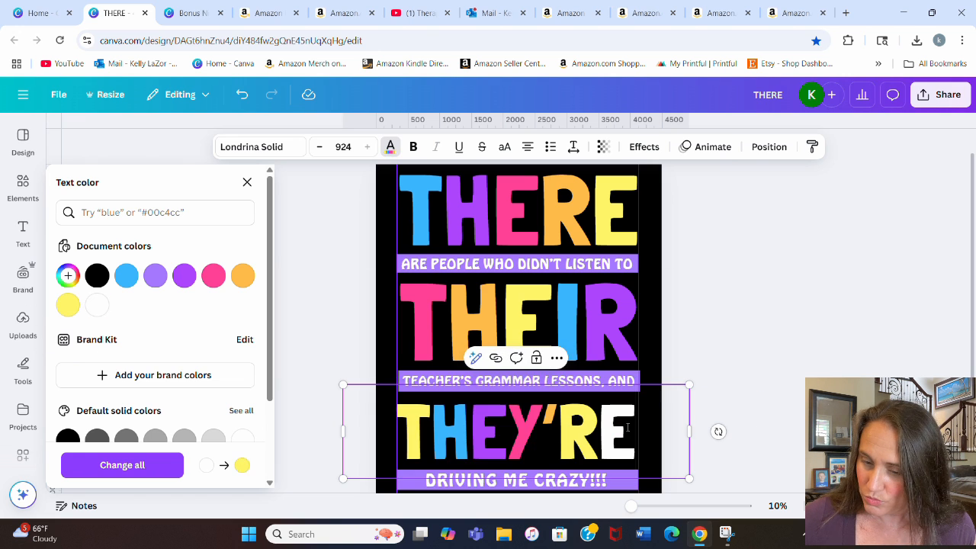
double_click(627, 428)
click(603, 435)
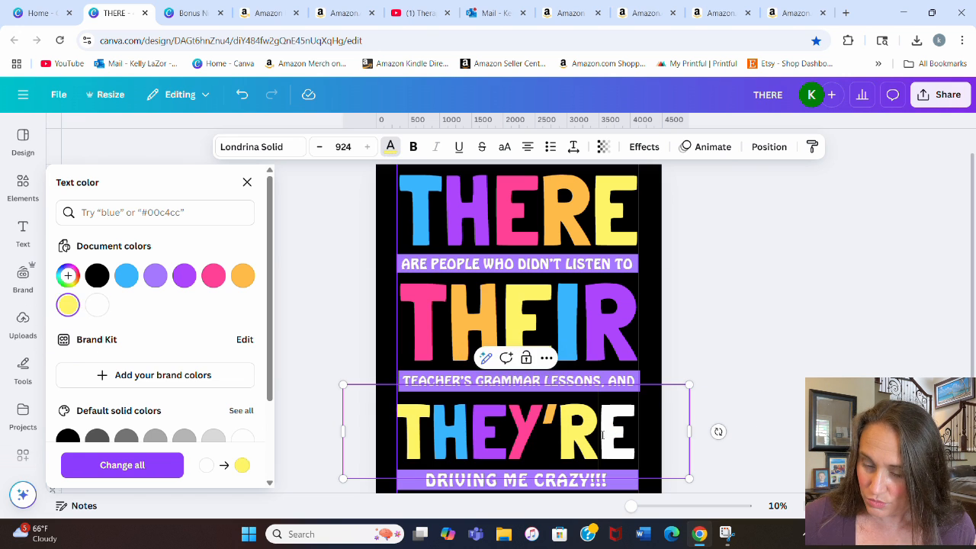
drag(602, 435, 637, 434)
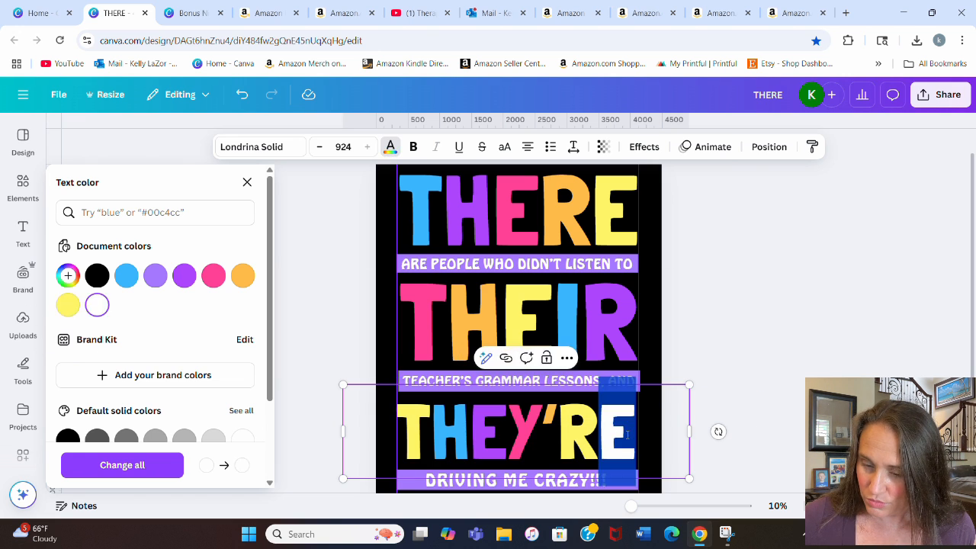
click(126, 279)
click(747, 331)
click(758, 327)
scroll(743, 348, down, 1)
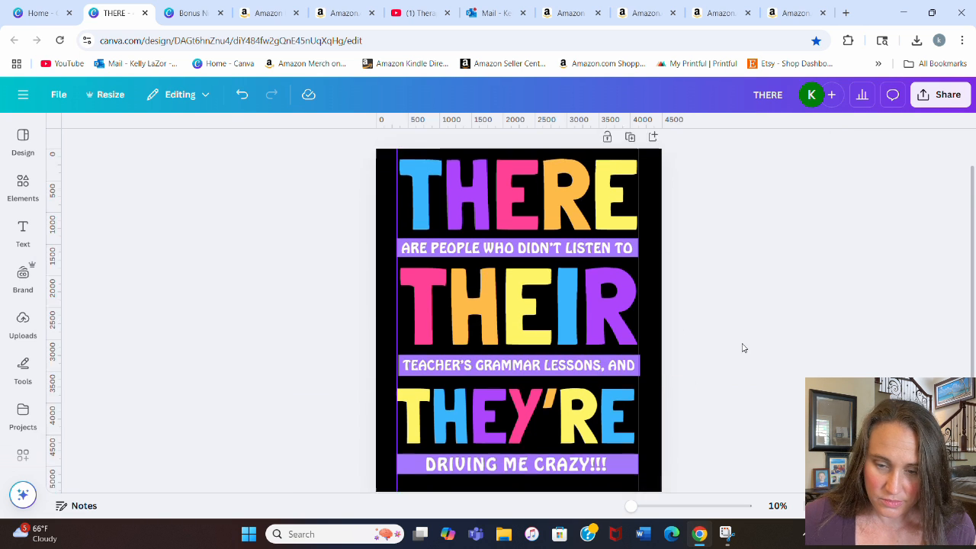
scroll(732, 373, down, 1)
scroll(706, 404, up, 2)
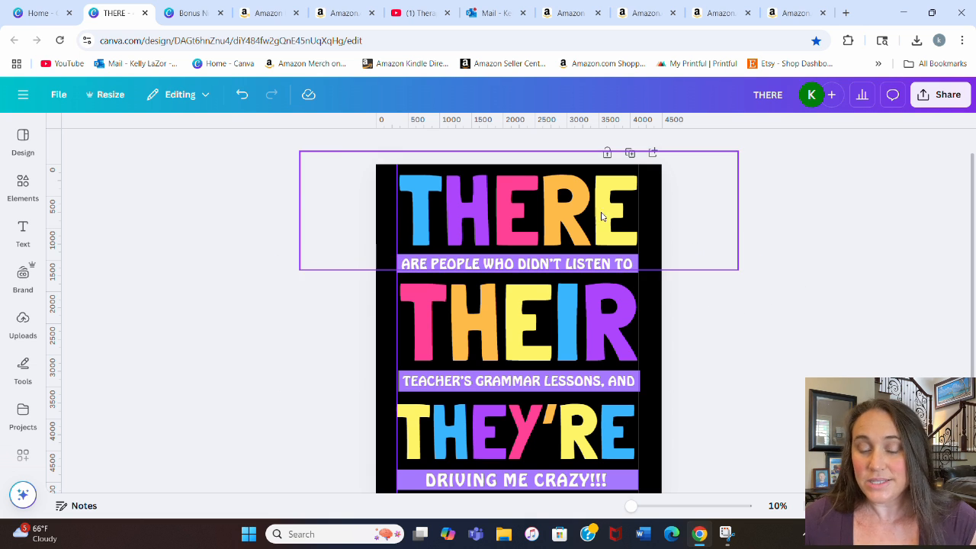
- Apply the Outline text effect to the word THERE in white with a thickness of 21
click(569, 203)
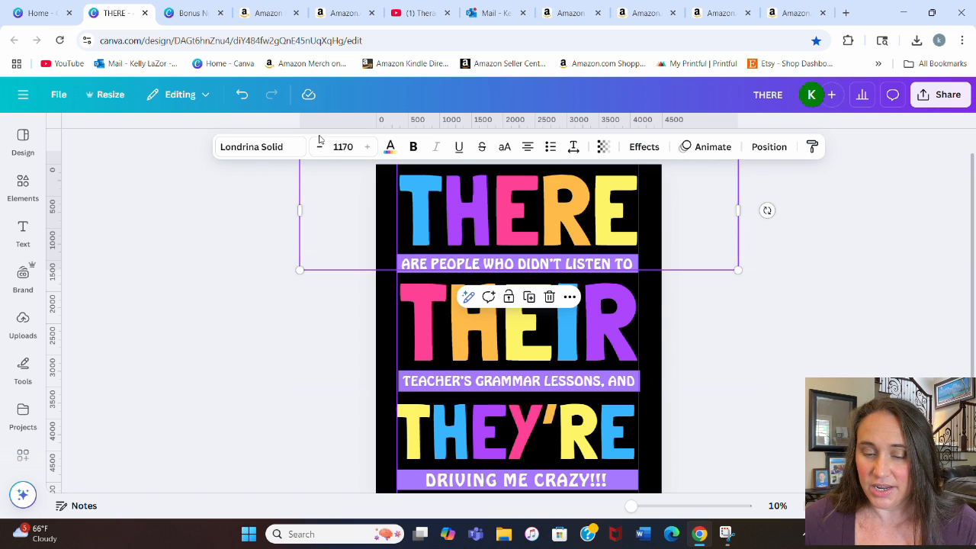
click(393, 154)
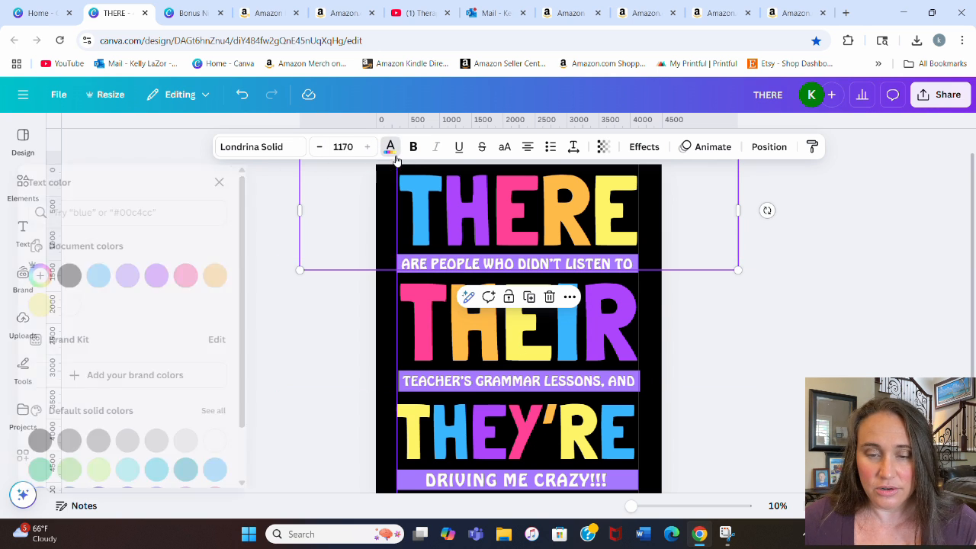
click(640, 147)
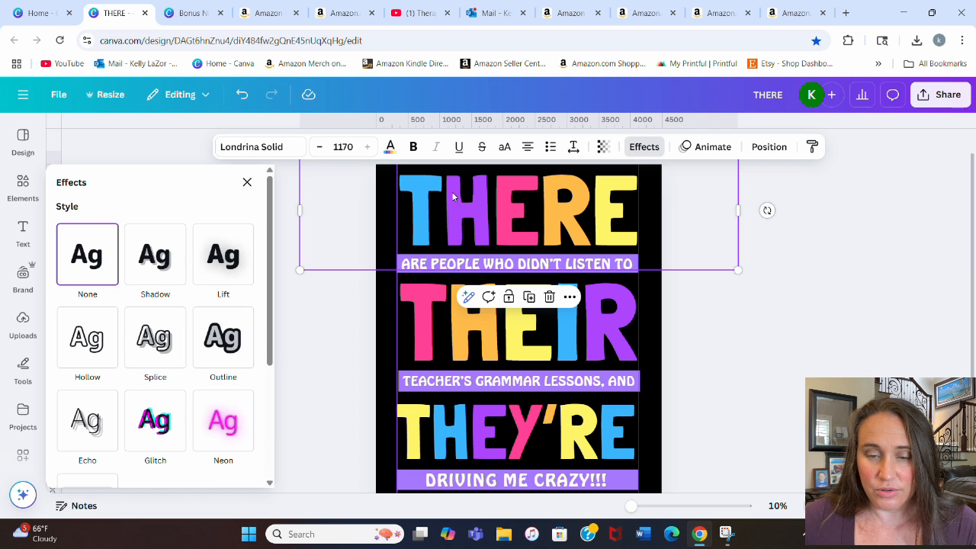
click(239, 364)
scroll(239, 366, down, 3)
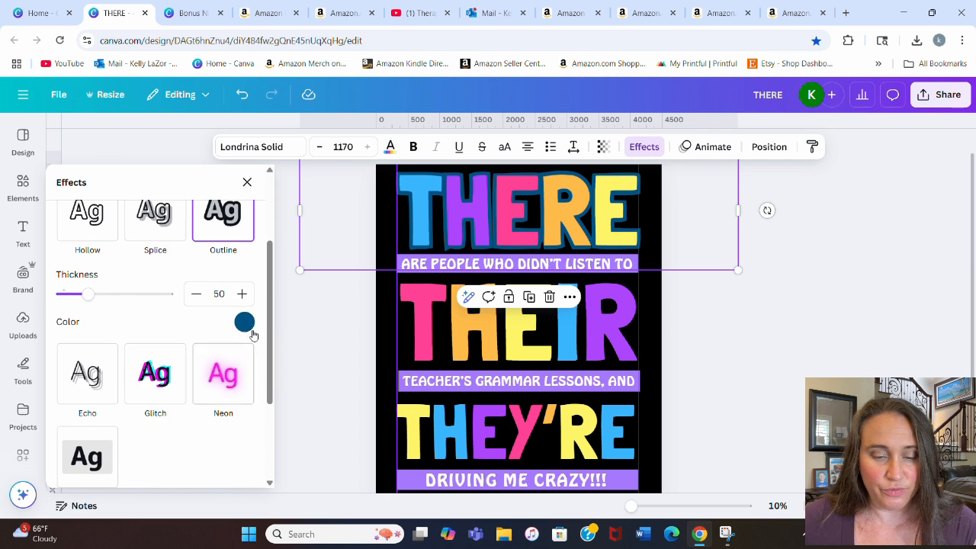
click(244, 322)
click(120, 202)
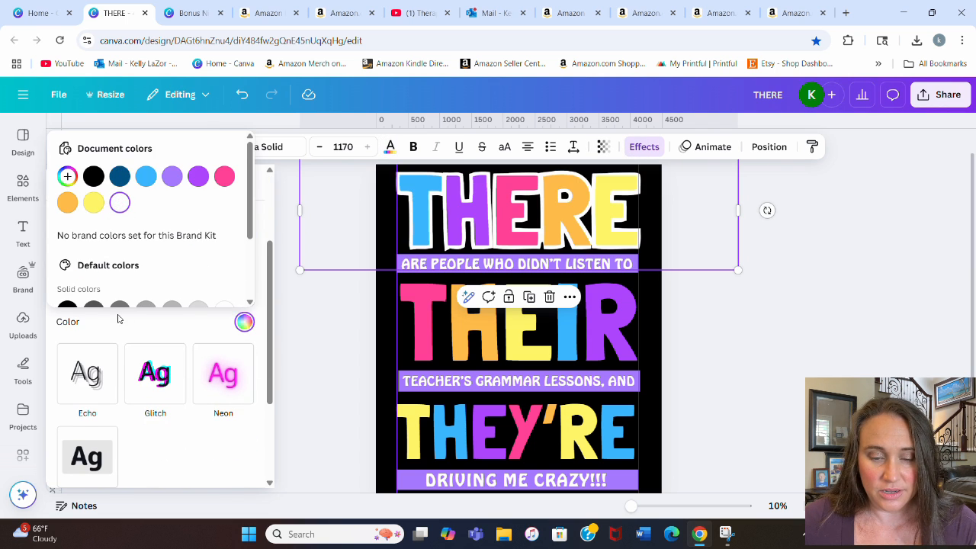
click(122, 325)
mouse_move(83, 296)
mouse_down()
mouse_move(62, 302)
mouse_move(71, 302)
mouse_up()
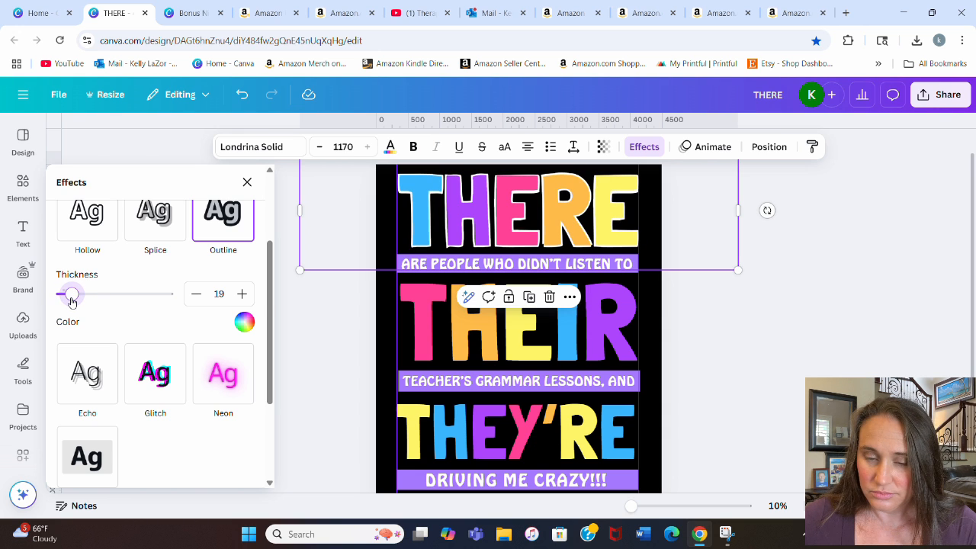
drag(73, 302, 73, 302)
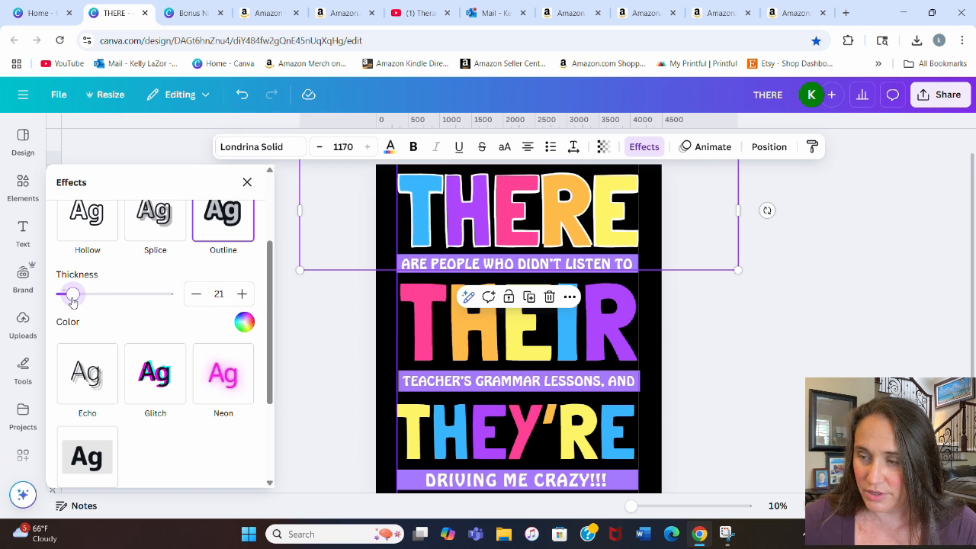
- Apply the Outline text effect to the word THEIR in white with a thickness of 21
click(603, 359)
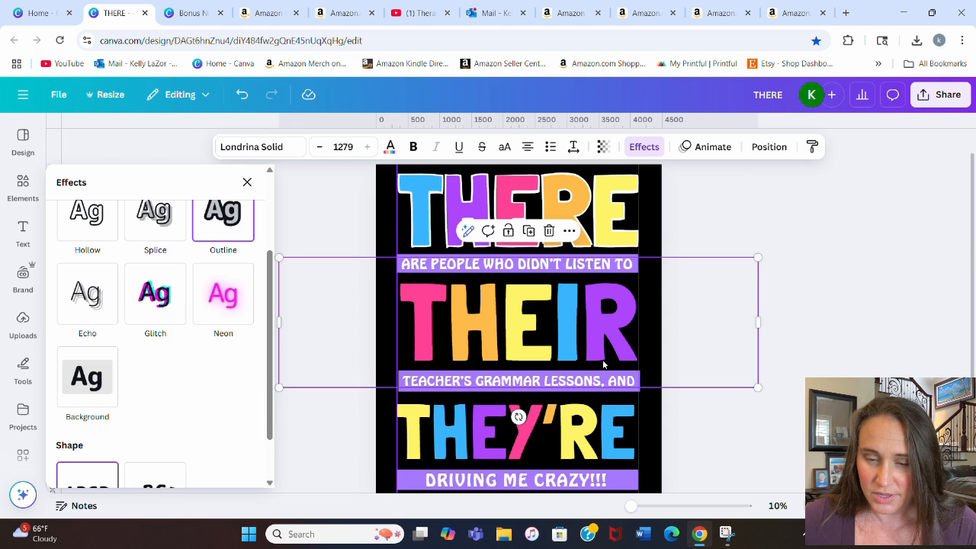
click(229, 240)
click(243, 322)
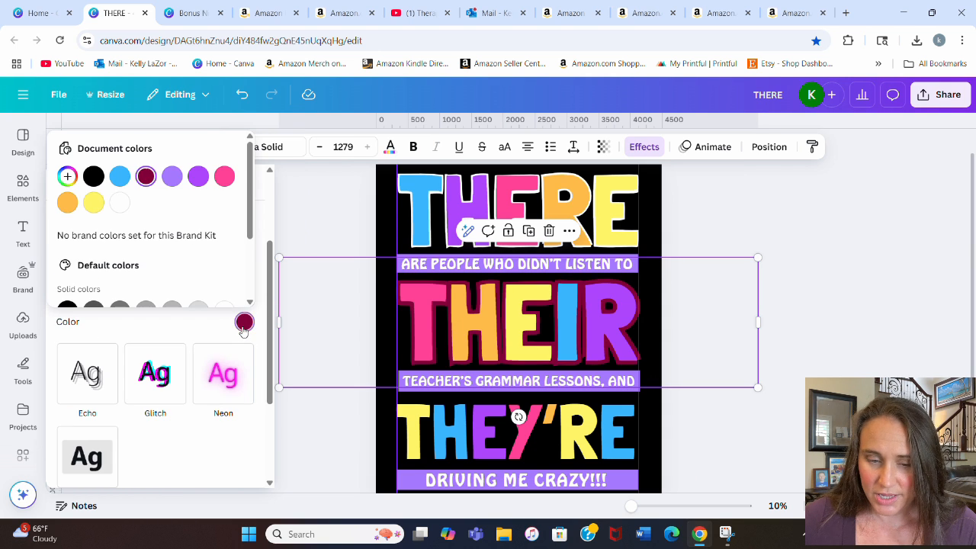
click(119, 202)
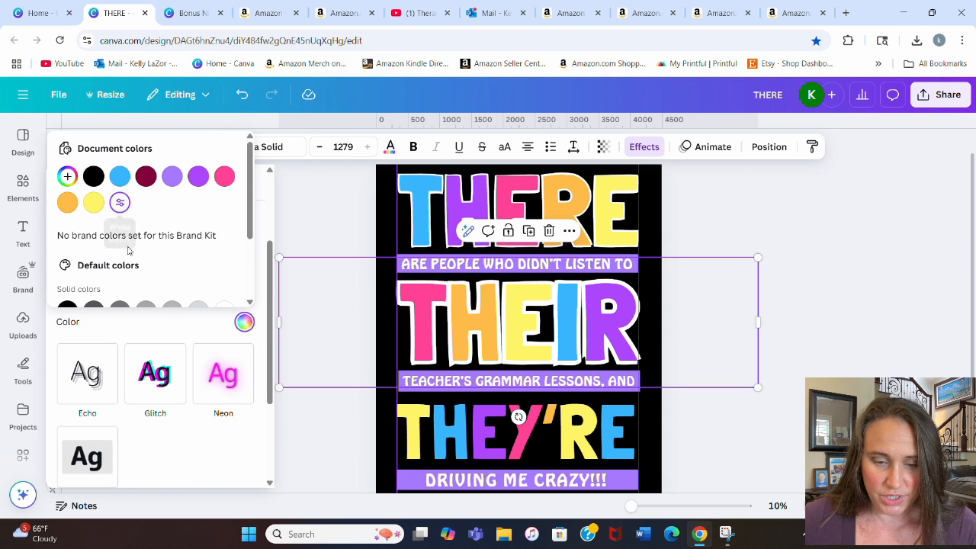
click(144, 328)
drag(88, 293, 72, 299)
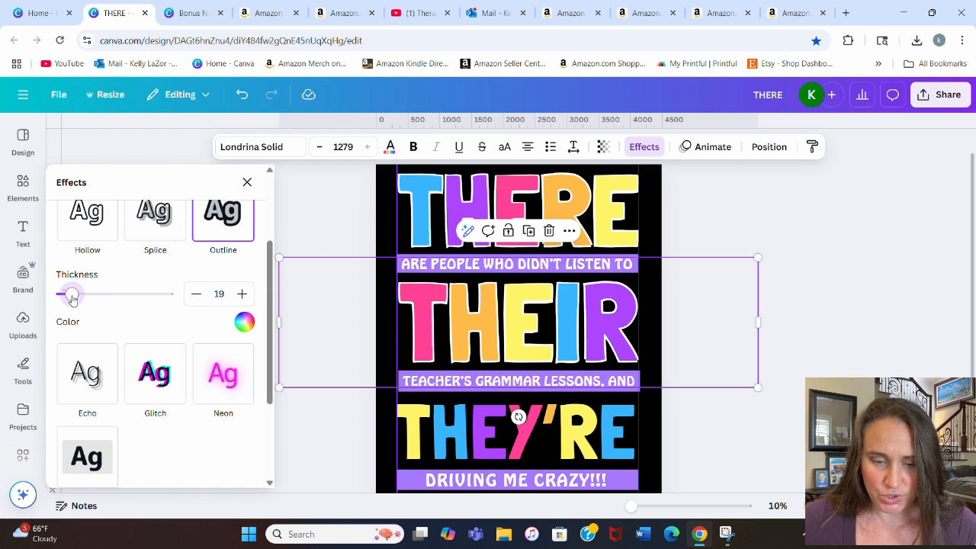
click(241, 294)
click(242, 294)
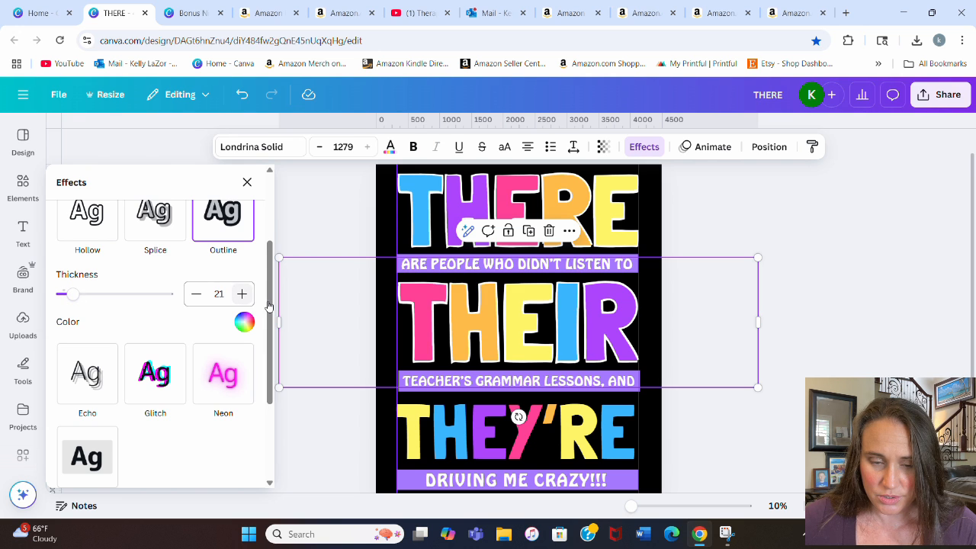
- Apply the Outline text effect to the word THEY'RE in white with a thickness of 22, and deselect the text
click(596, 466)
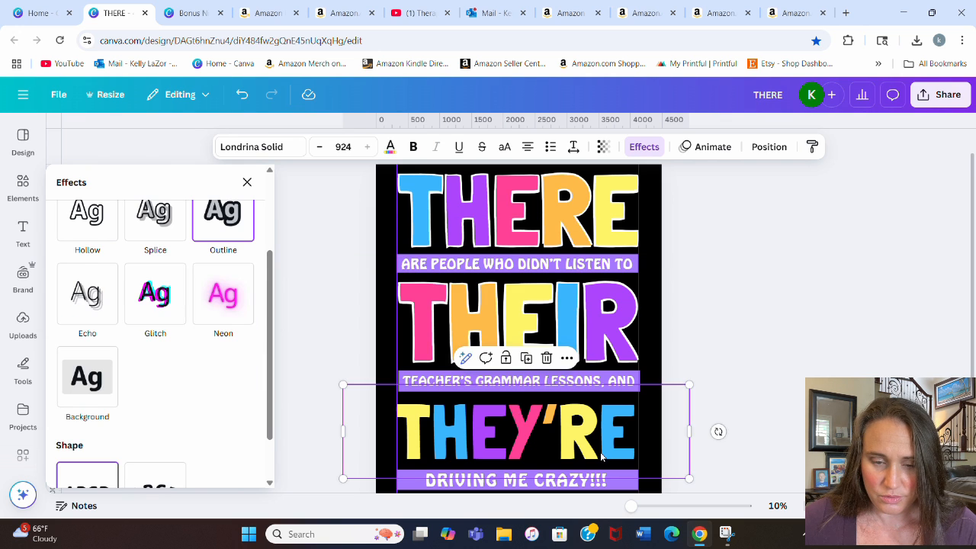
click(207, 229)
click(243, 322)
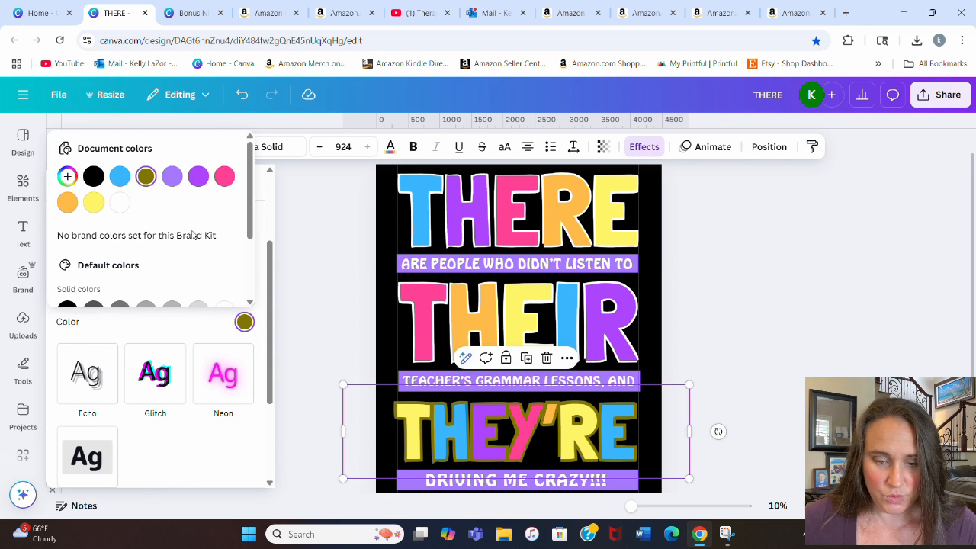
click(120, 202)
click(122, 343)
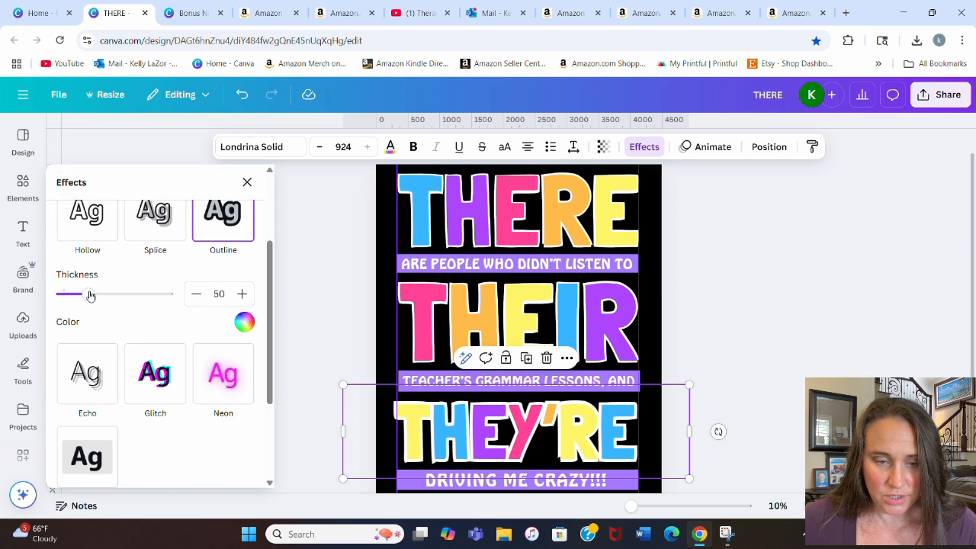
drag(87, 294, 74, 294)
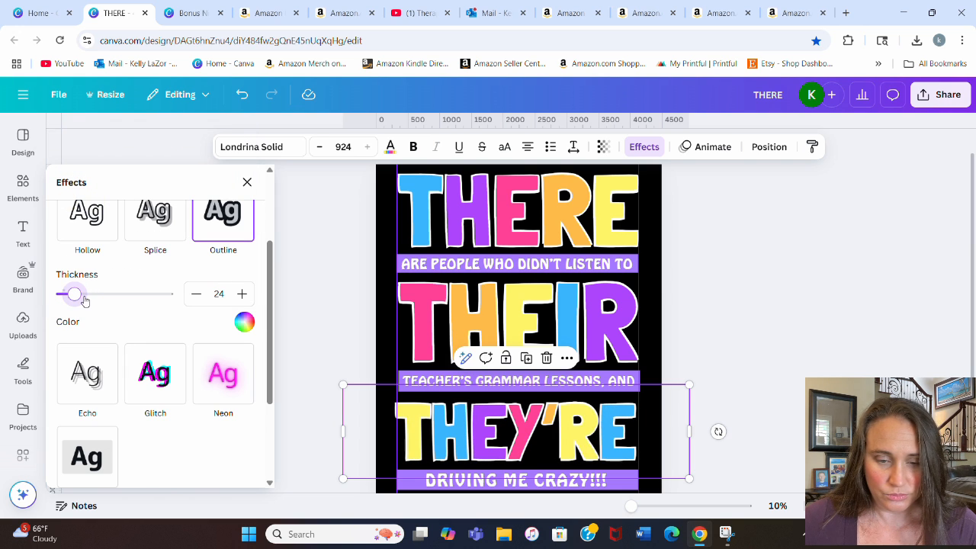
click(197, 294)
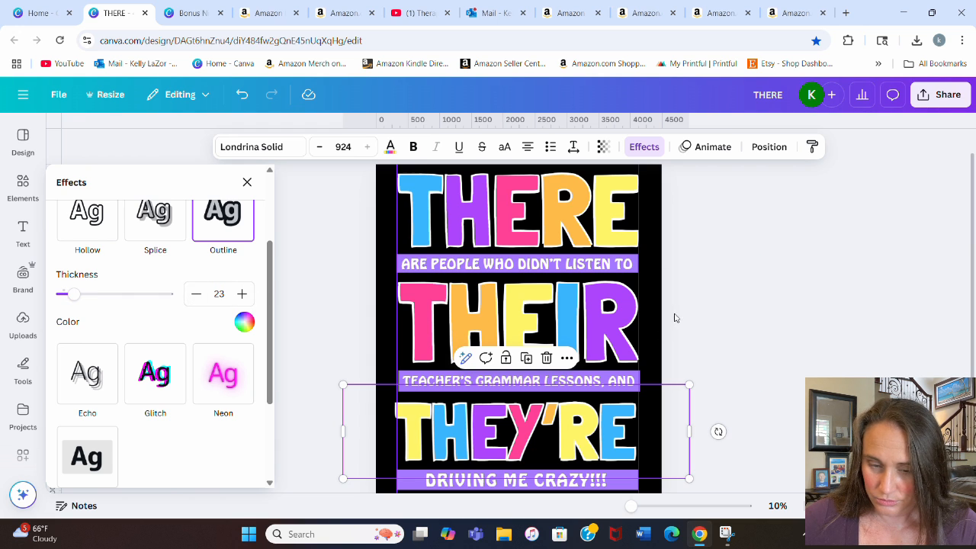
click(196, 296)
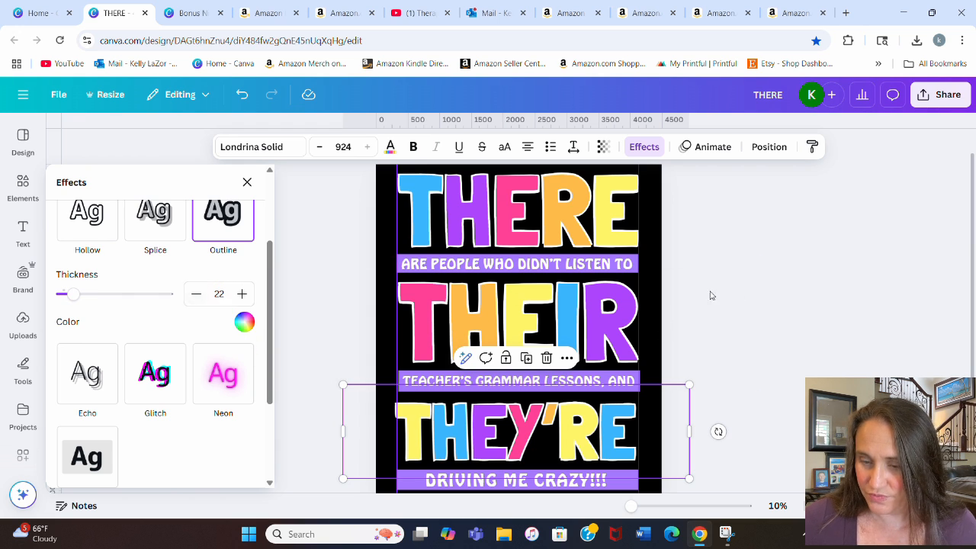
click(795, 291)
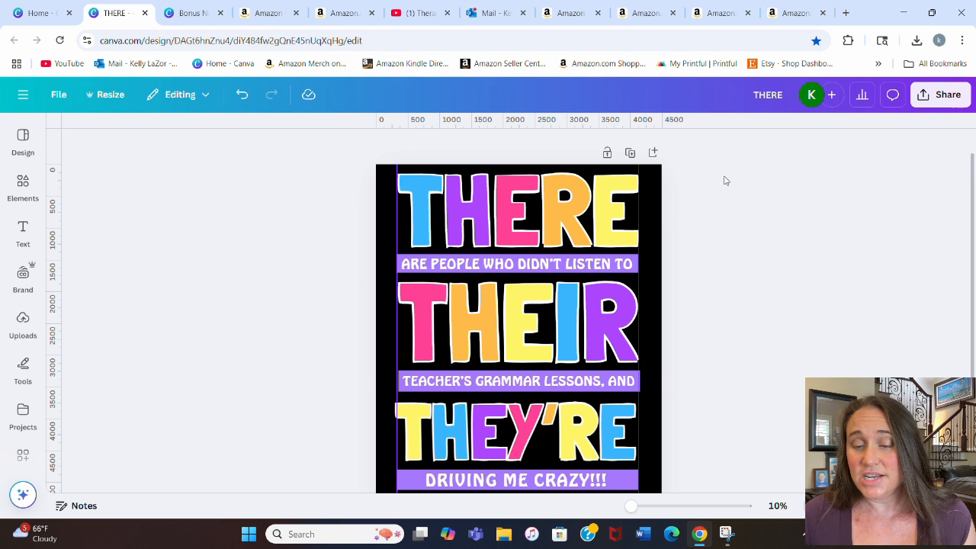
- Add a square shape to the design, recolor it white, and narrow it to a thin vertical line
key(ctrl+v)
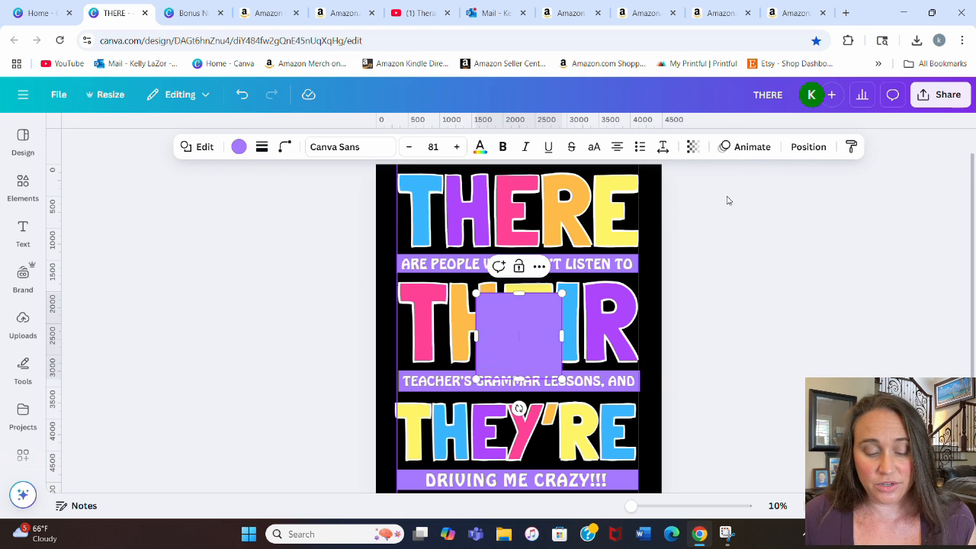
click(238, 148)
click(126, 305)
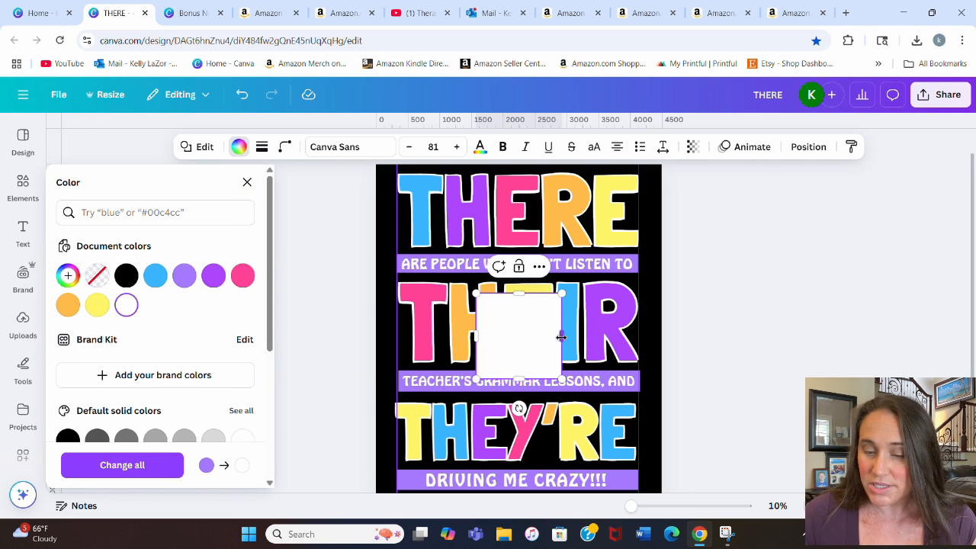
drag(561, 336, 479, 354)
click(757, 303)
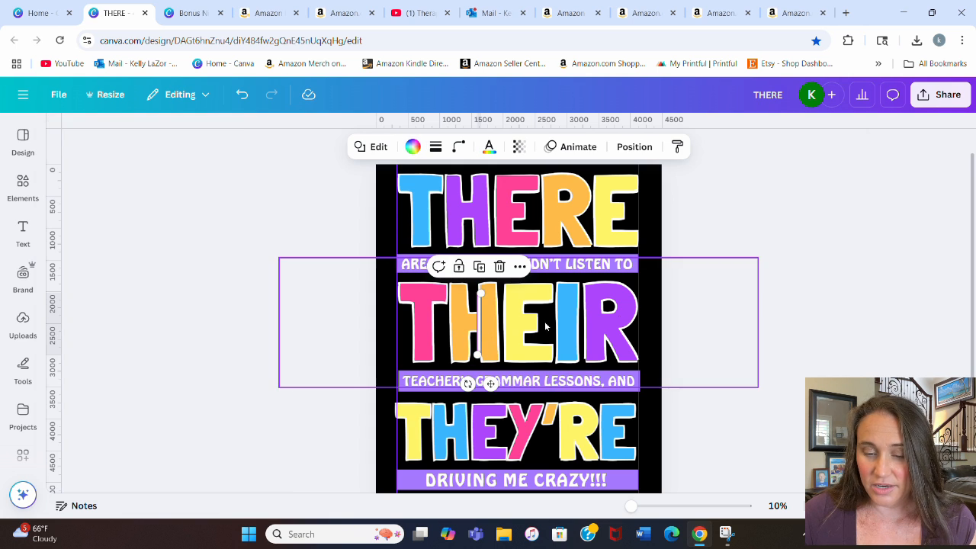
- Move the thin white line onto the stem of the T in THERE and shorten it to fit inside
click(599, 323)
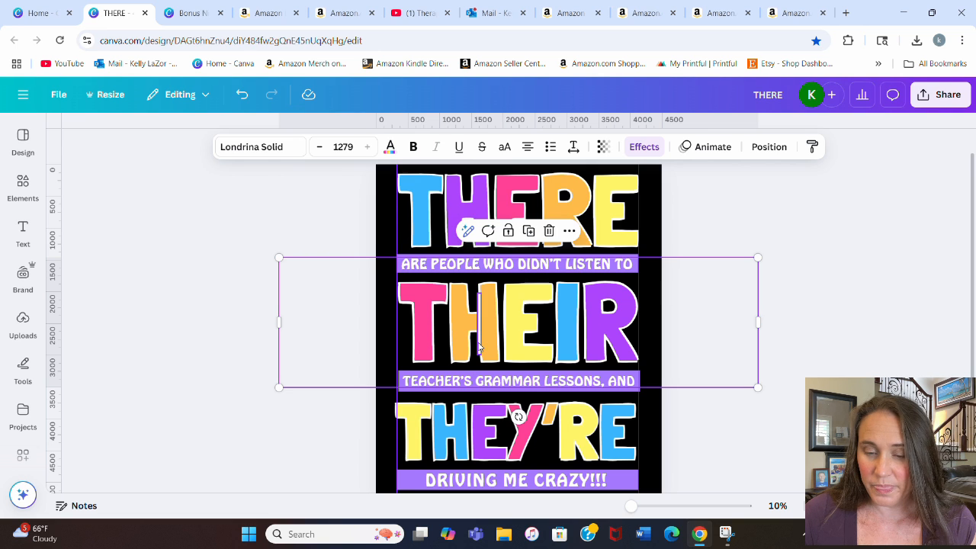
drag(477, 345, 424, 195)
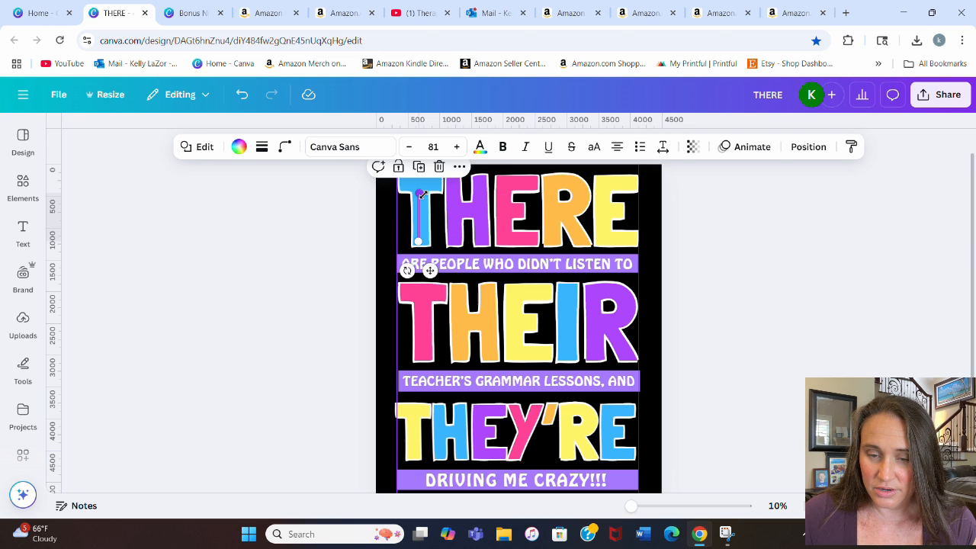
click(798, 260)
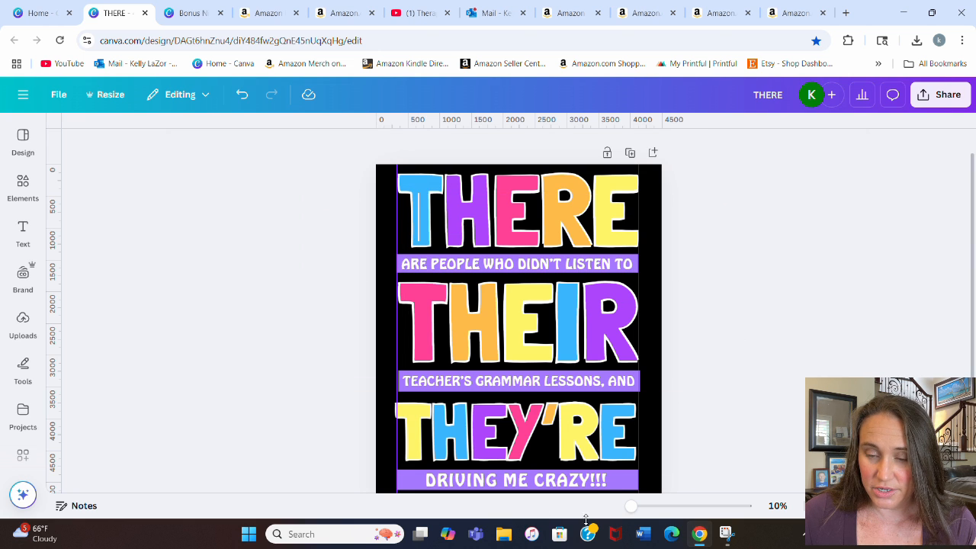
- Shift the thin white line slightly closer to the left edge of the T's stem in THERE
drag(631, 506, 655, 505)
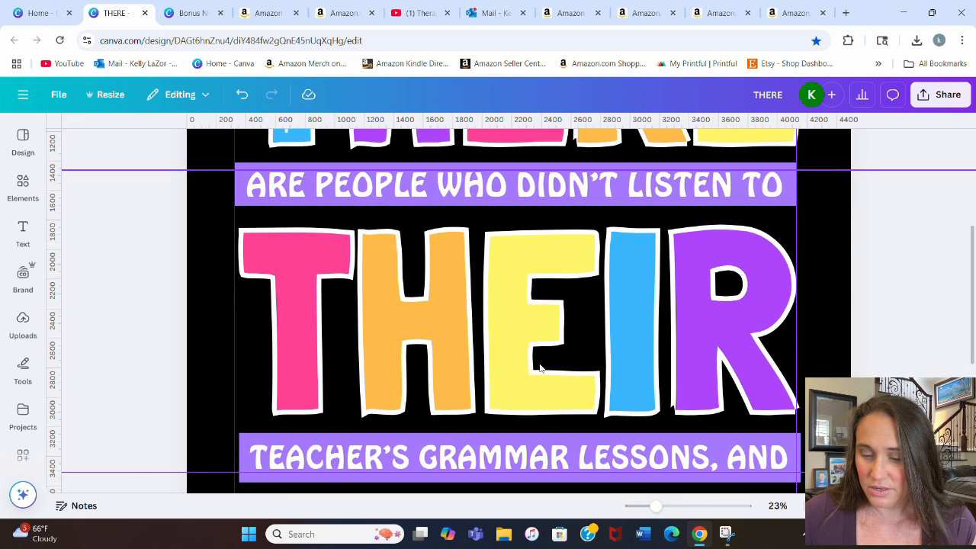
scroll(303, 218, up, 3)
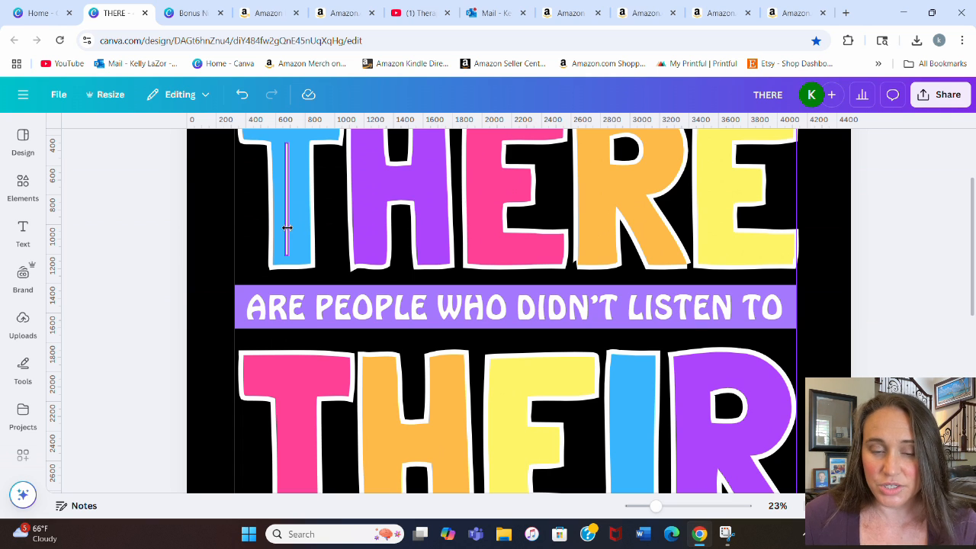
click(280, 232)
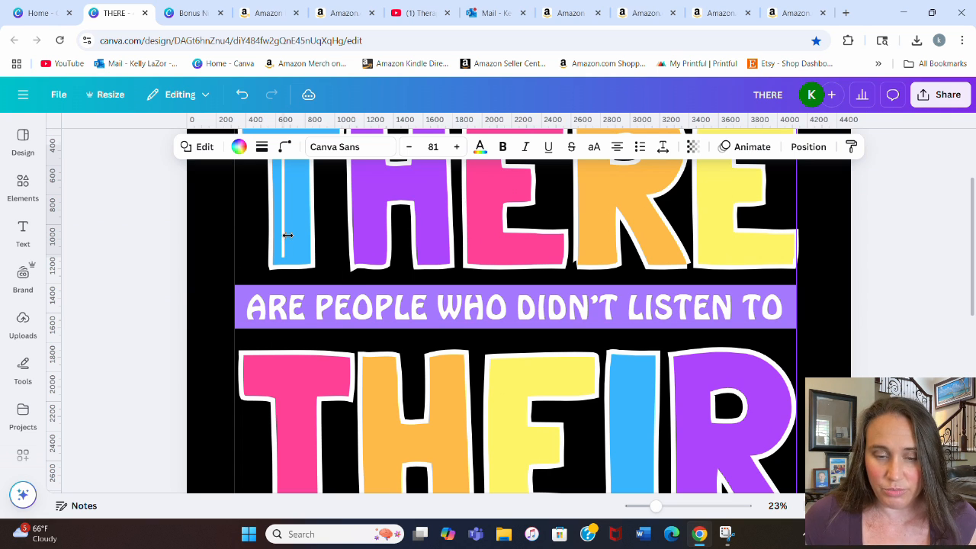
scroll(639, 232, up, 3)
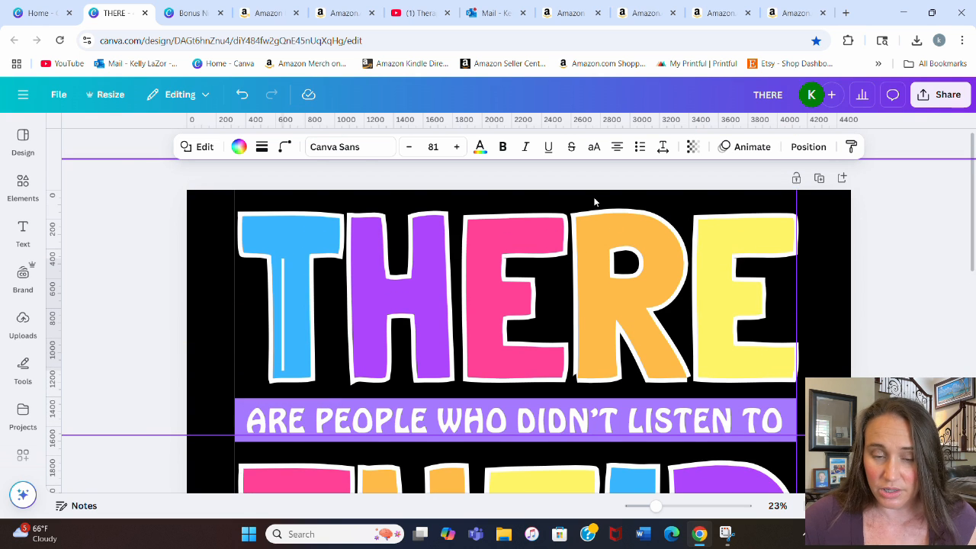